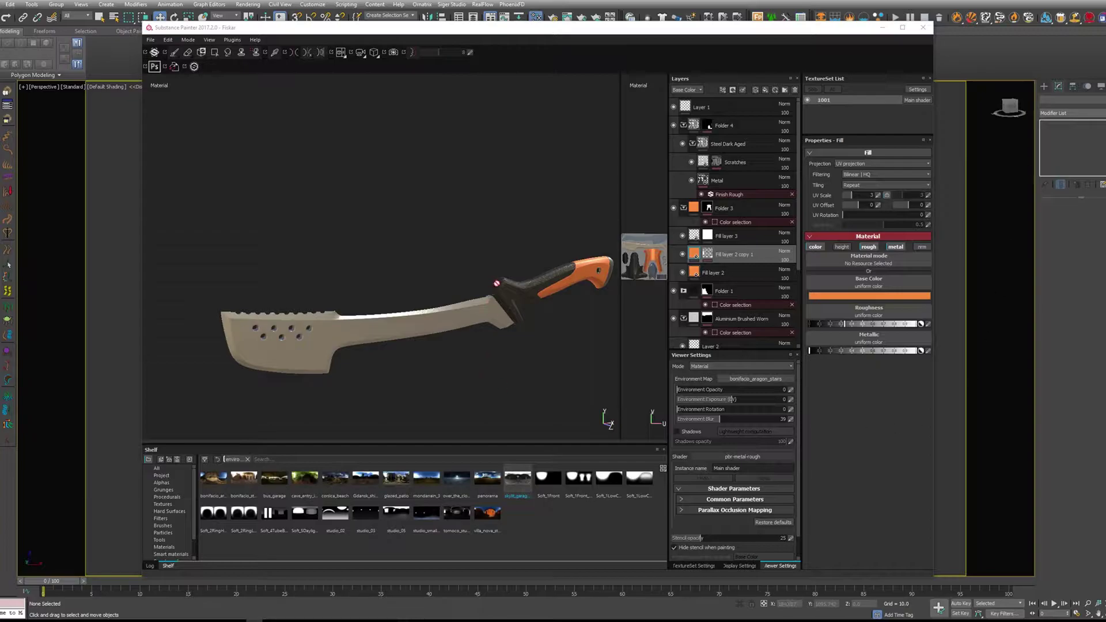
Maximize the window and examine the textured machete model's blade and handle from several angles
click(909, 28)
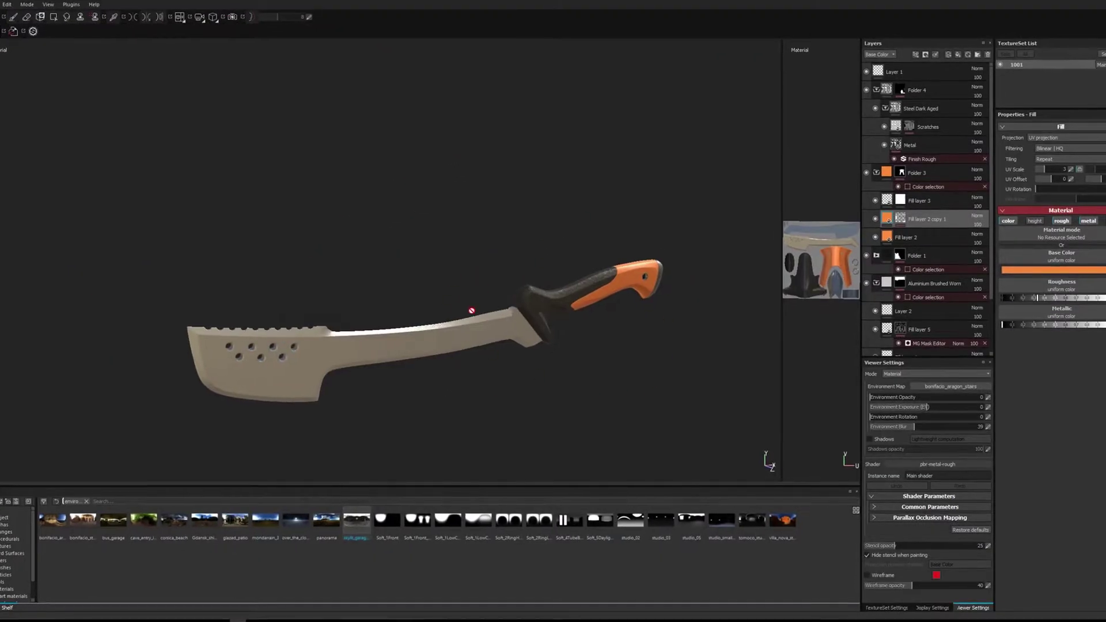
alt+drag(528, 327, 484, 366)
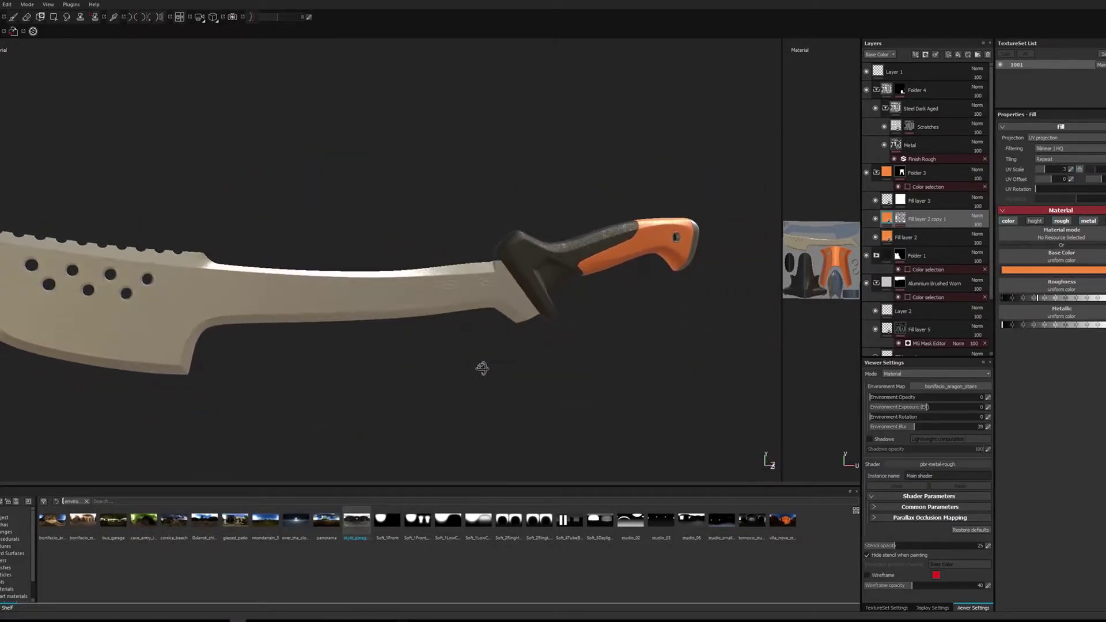
alt+right_drag(521, 395, 599, 381)
alt+drag(599, 381, 572, 377)
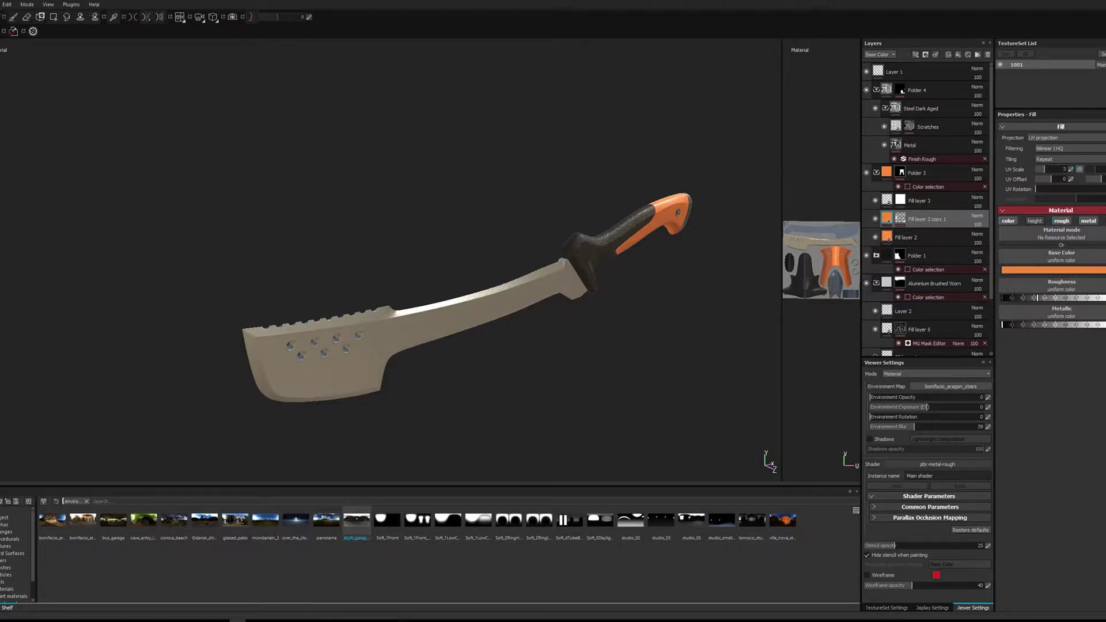
Open the texture export settings, keep the Vray config and look through the available texture sizes for set 1001
click(0, 4)
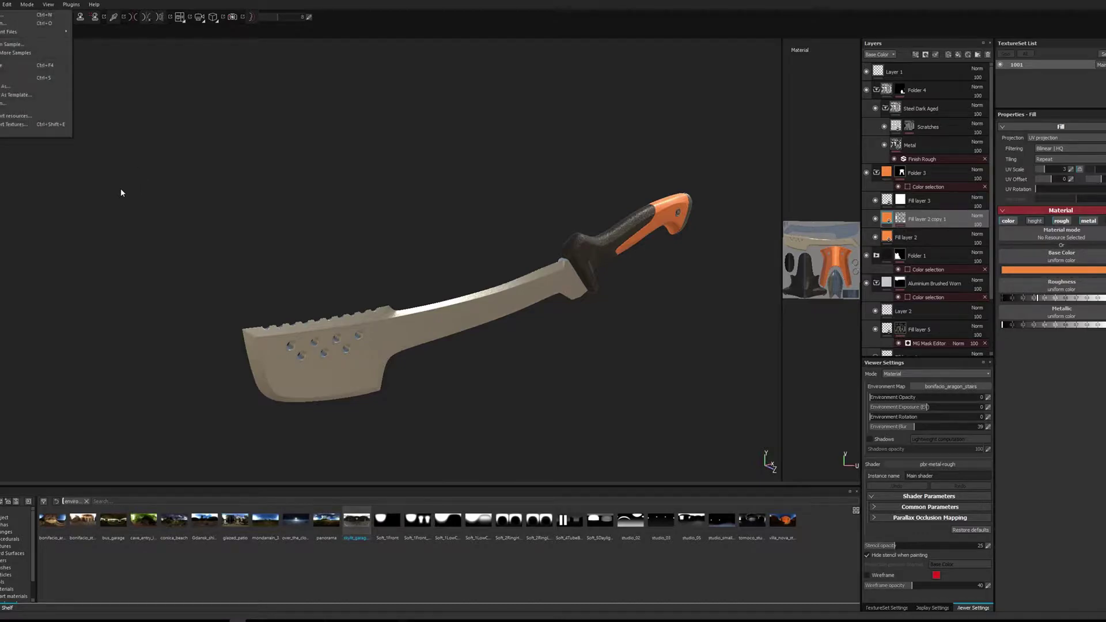
click(23, 125)
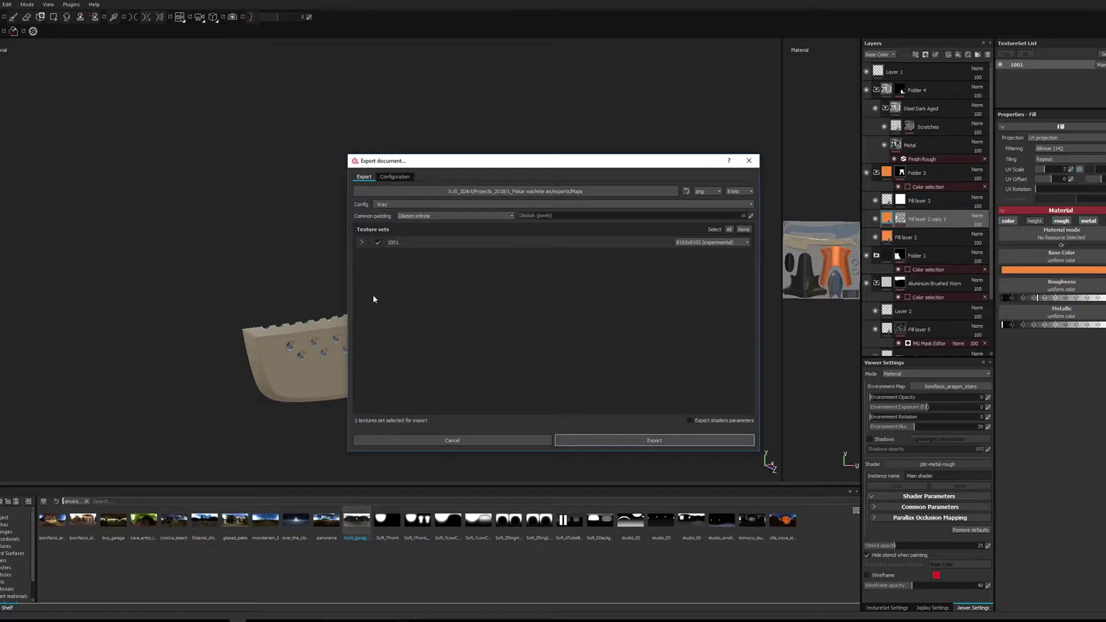
click(397, 204)
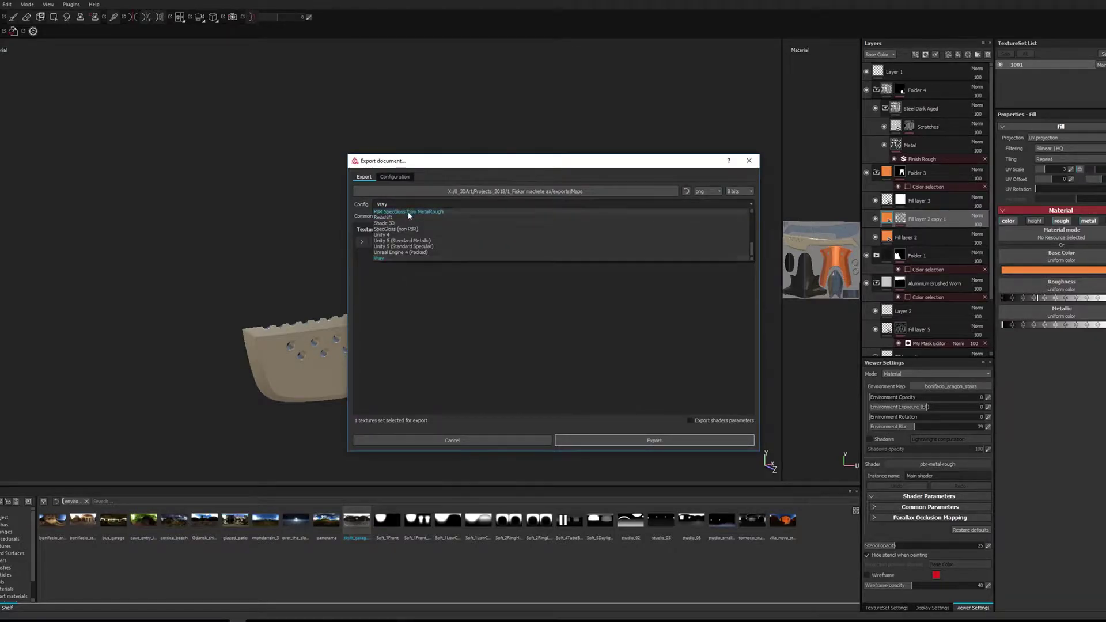
click(386, 251)
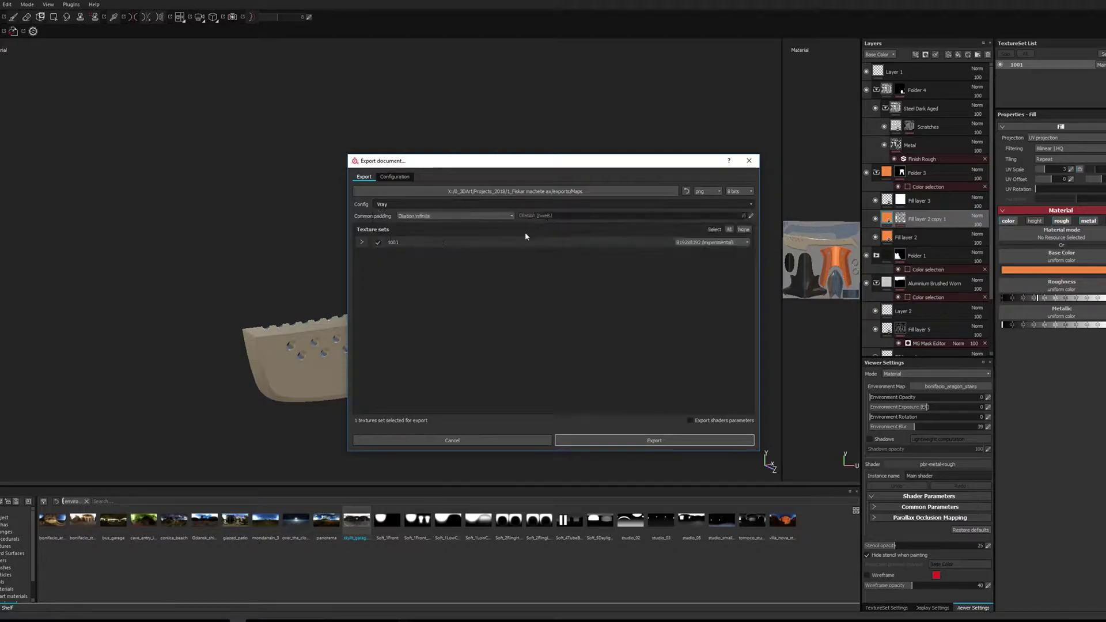
click(699, 242)
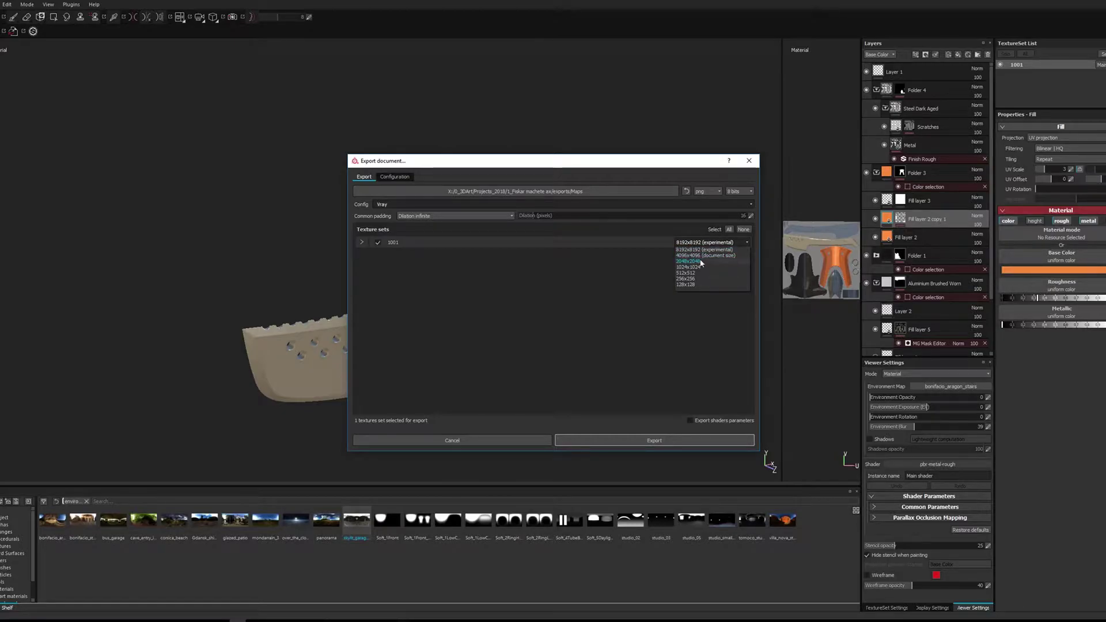
click(452, 278)
Review the output maps of the Vray export preset and close the export dialog without exporting
click(394, 176)
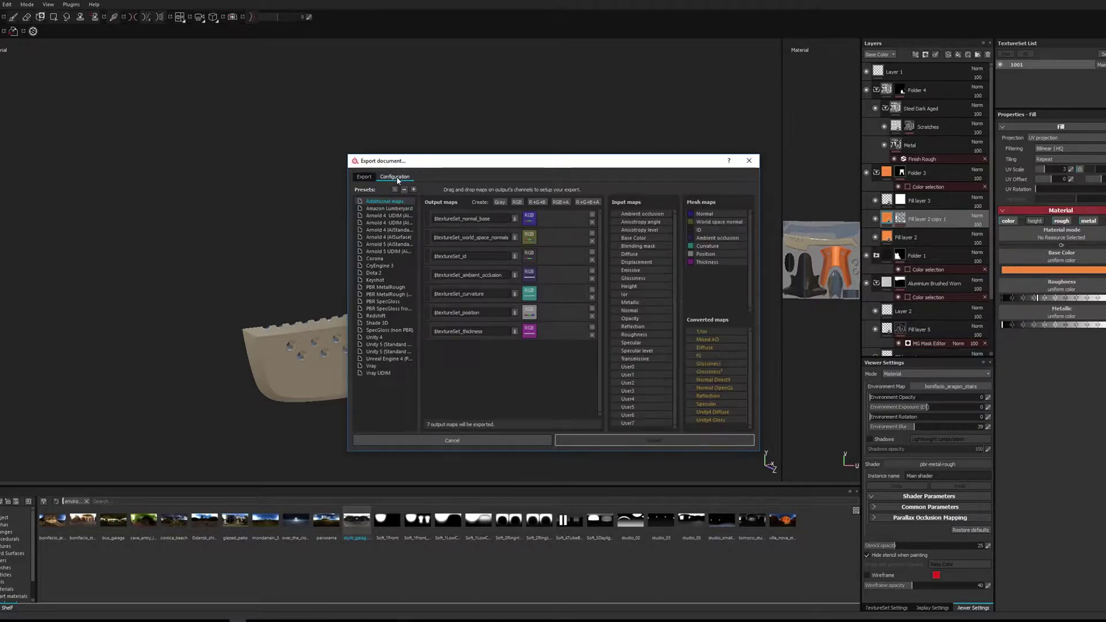
click(377, 367)
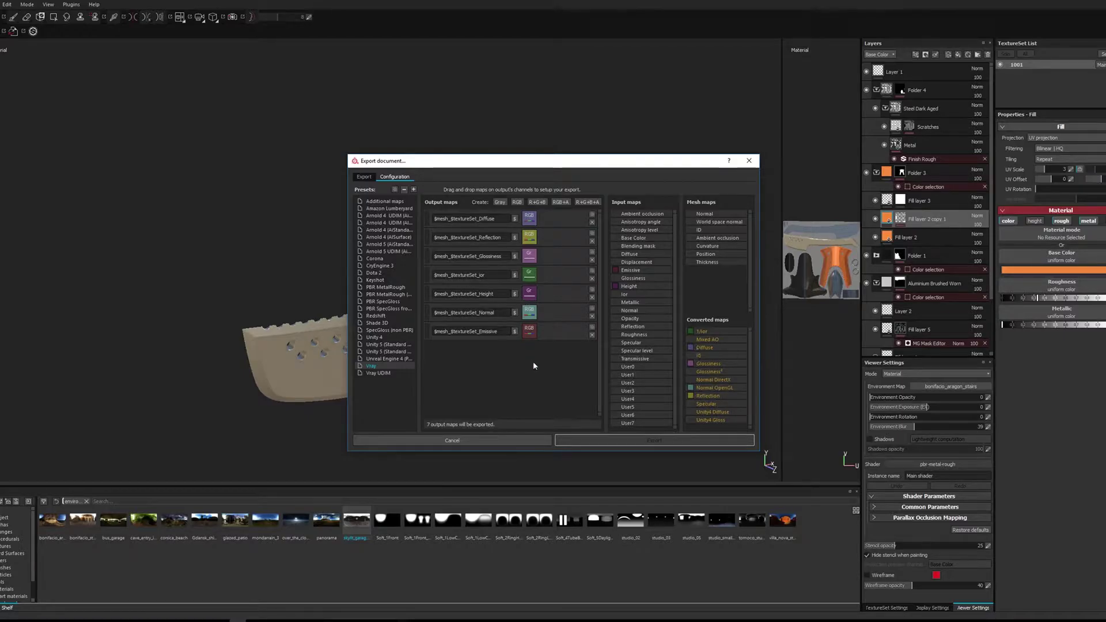
click(363, 176)
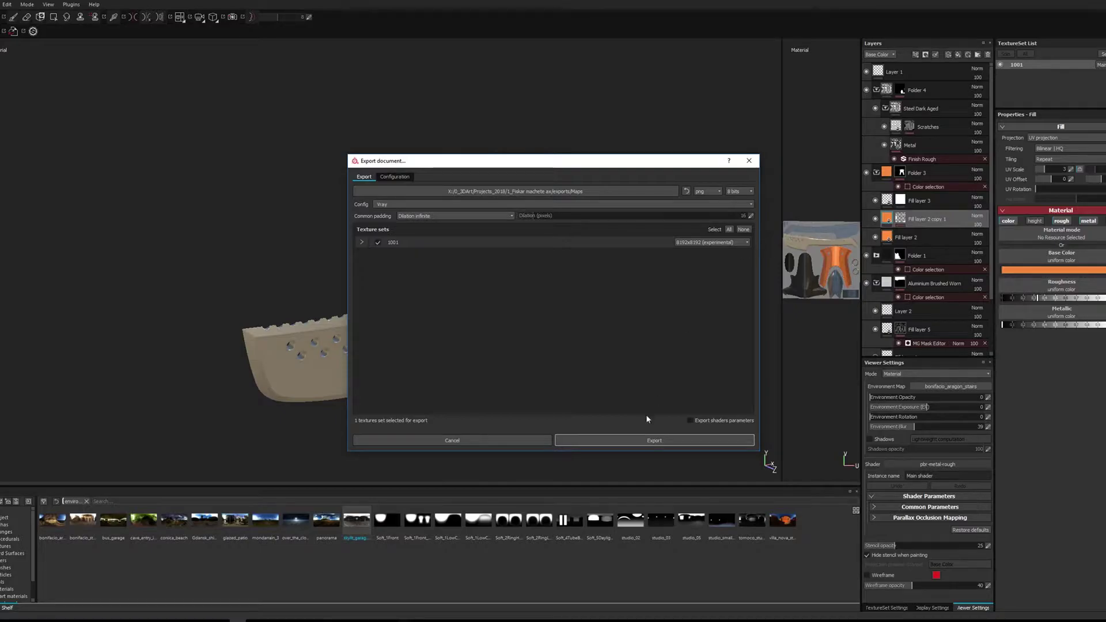
click(748, 160)
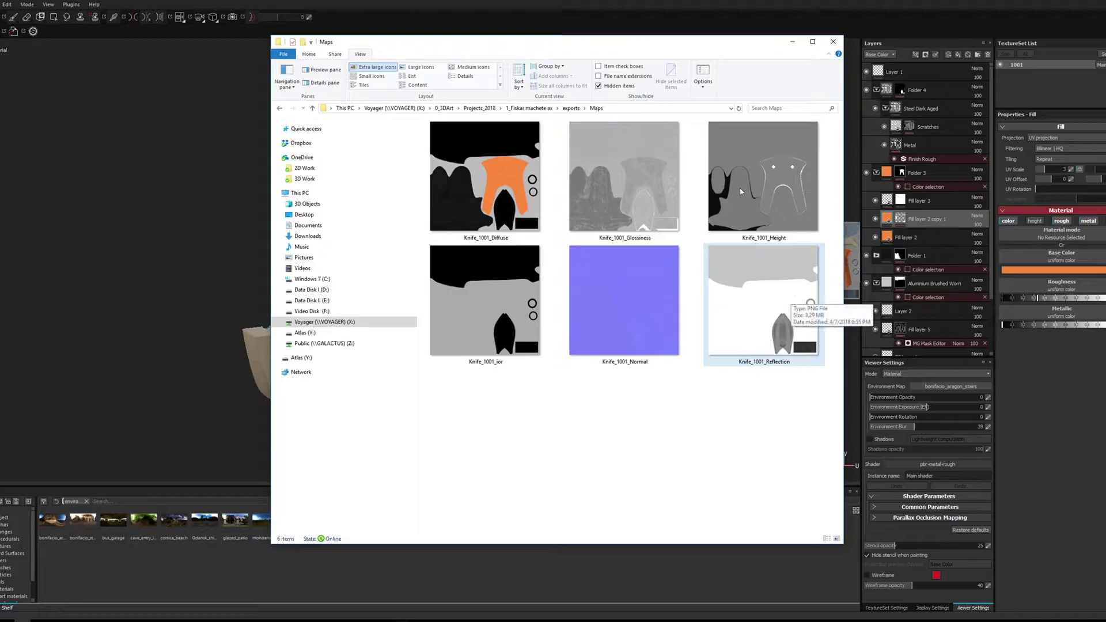
Move the exported Maps folder window aside, open the Slate Material Editor in 3ds Max and enlarge its window
drag(724, 45, 1072, 1)
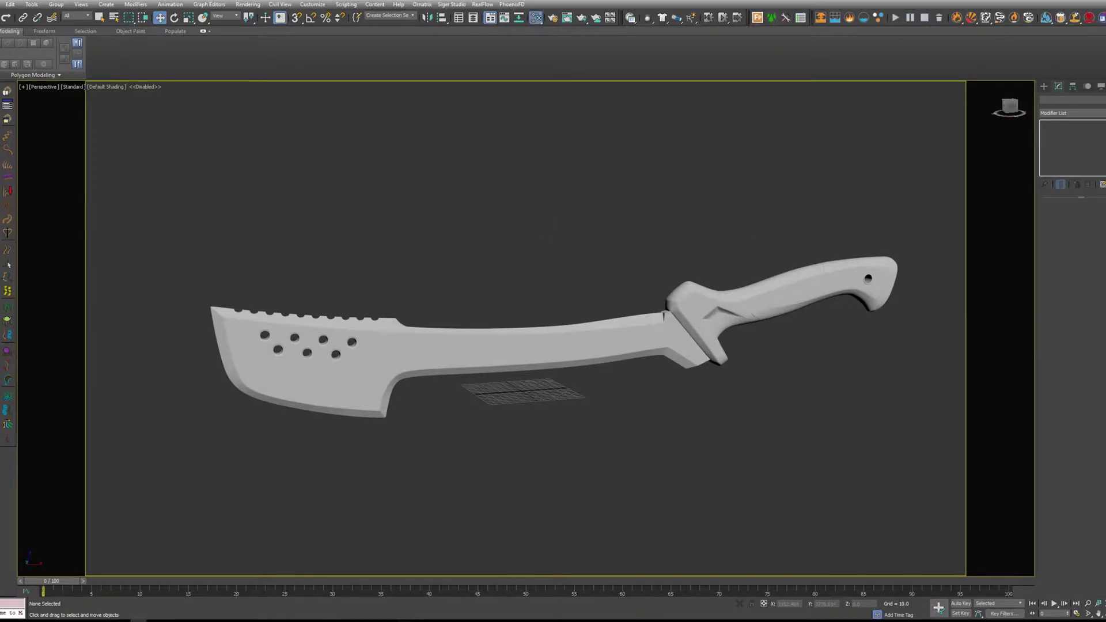
click(535, 17)
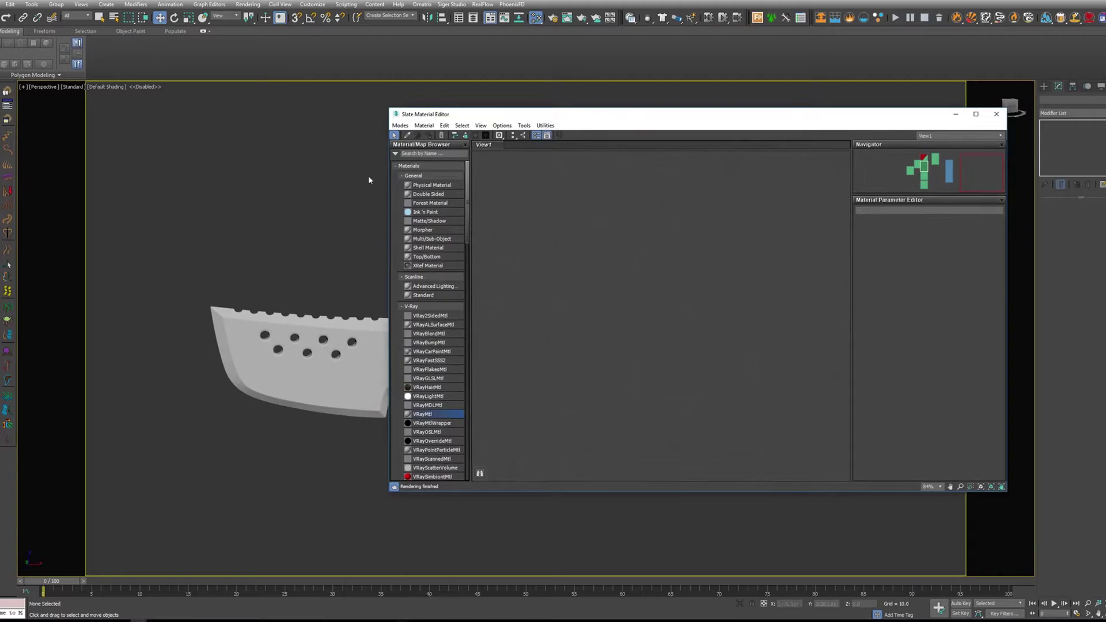
drag(386, 108, 153, 20)
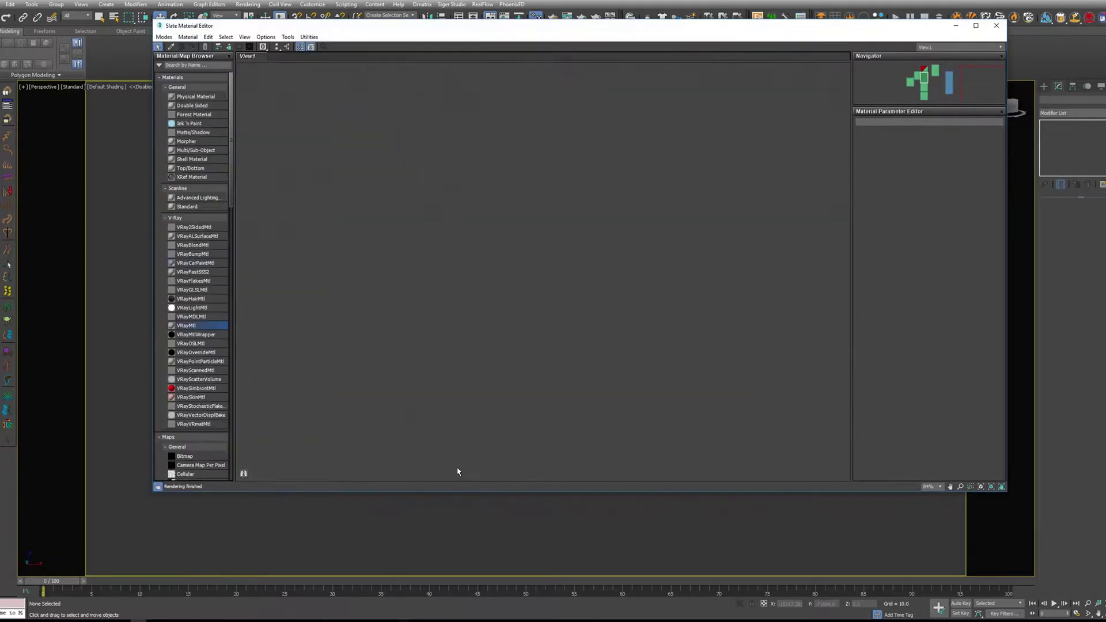
drag(462, 495, 471, 536)
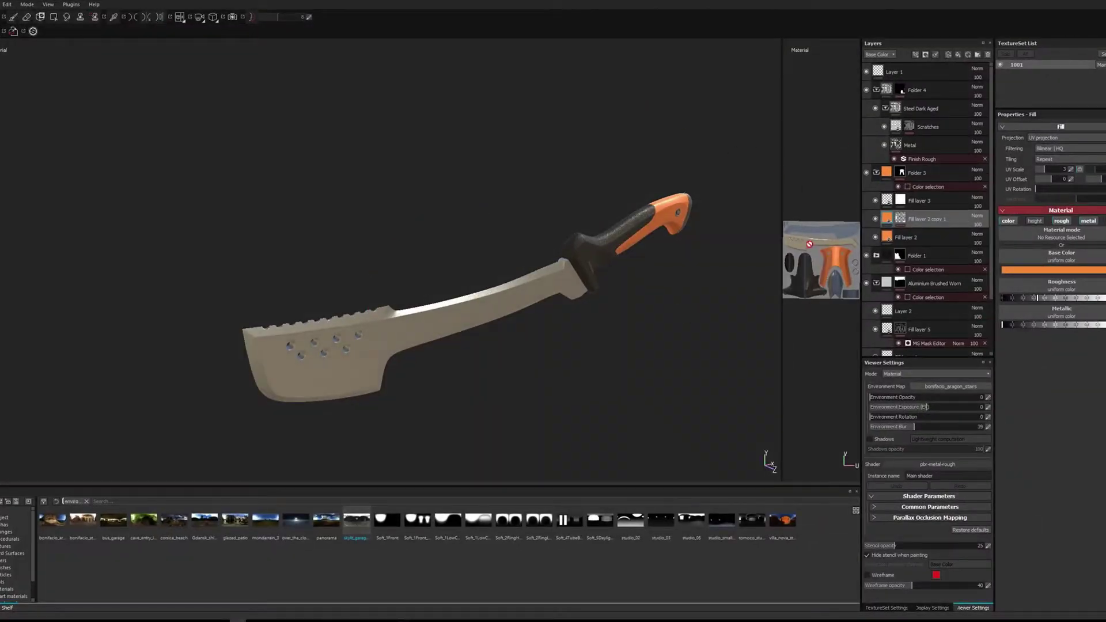
Switch to Substance Painter and widen the 2D view to examine the machete's UV texture layout
click(784, 270)
drag(783, 270, 163, 274)
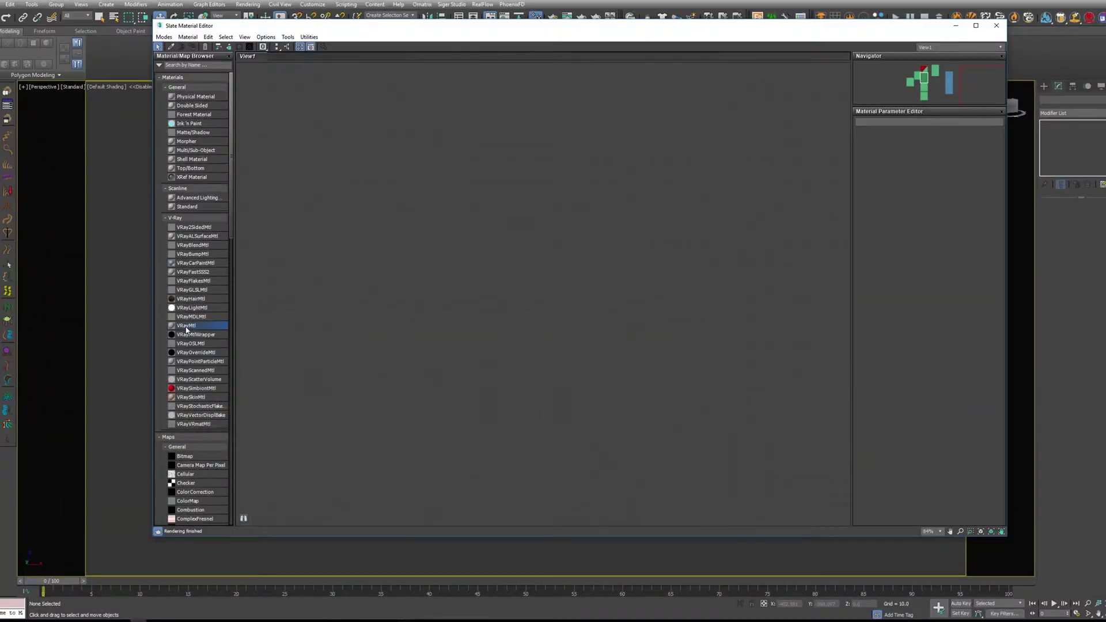
In 3ds Max, create a VRayMtl and connect the Knife_1001_Diffuse bitmap to its Diffuse map input
drag(429, 368, 527, 223)
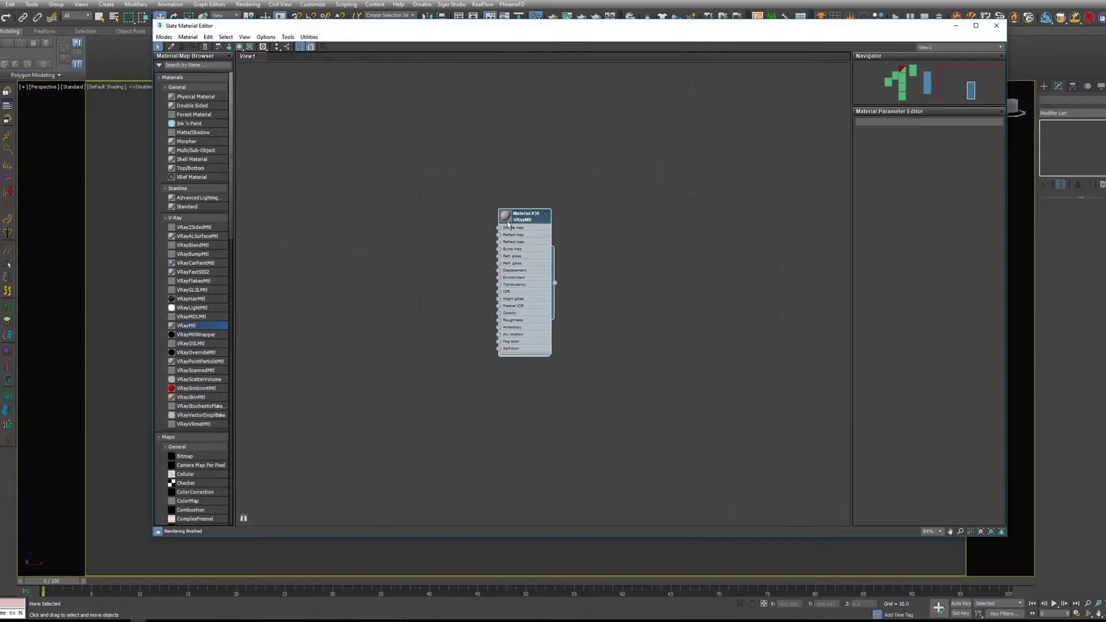
double_click(506, 216)
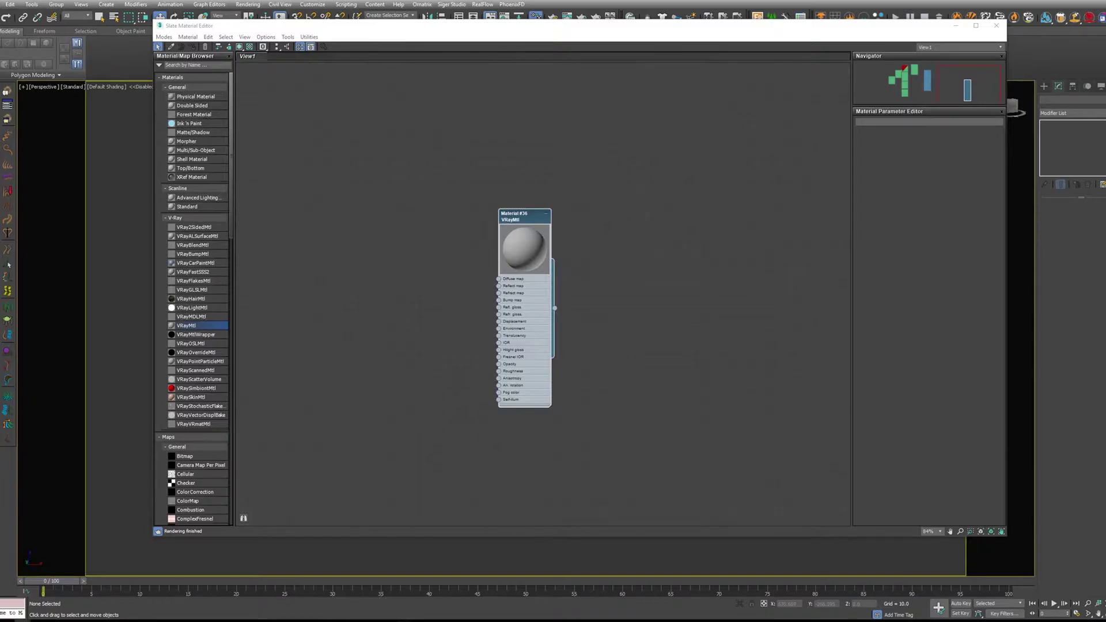
click(403, 251)
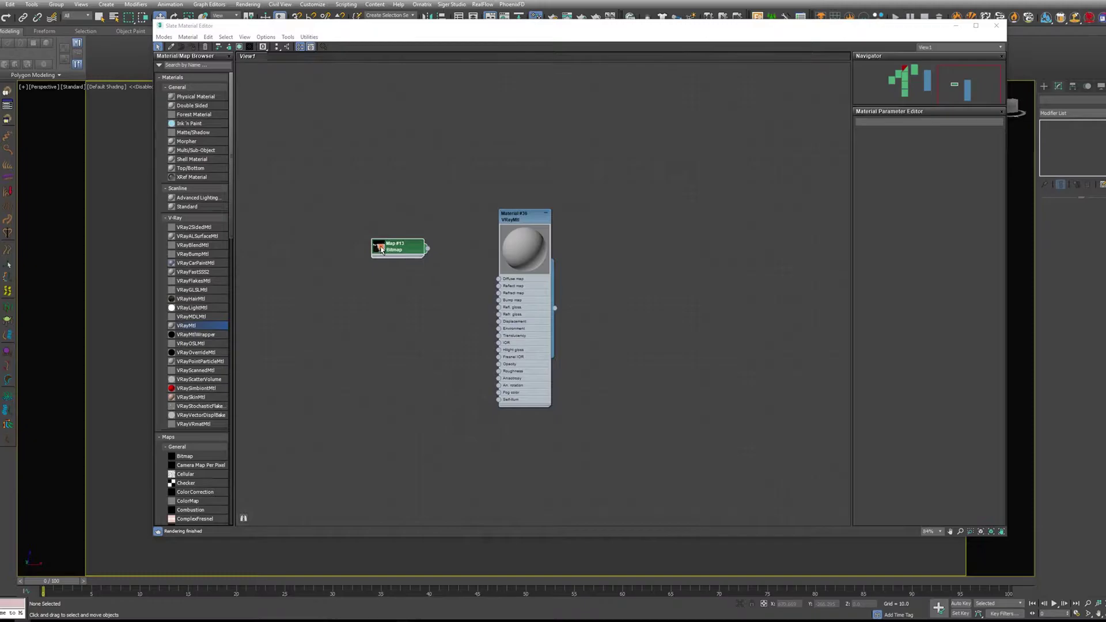
drag(428, 274, 498, 278)
drag(406, 250, 421, 221)
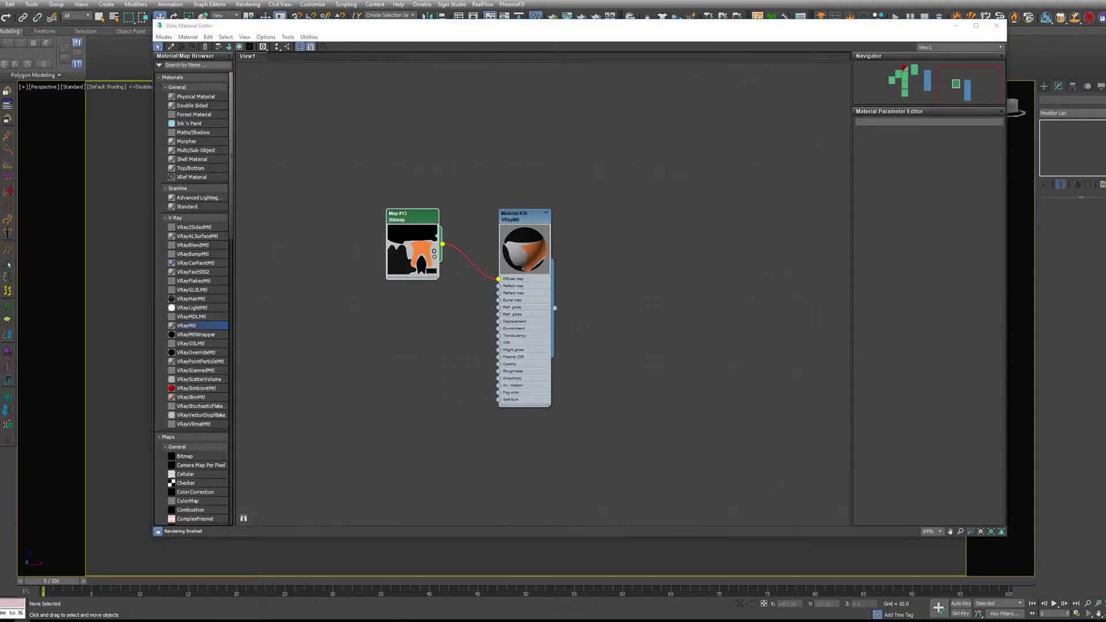
Connect the Knife_1001_Reflection bitmap to the VRayMtl's Reflect map input and move its node beside the diffuse bitmap
drag(365, 373, 499, 286)
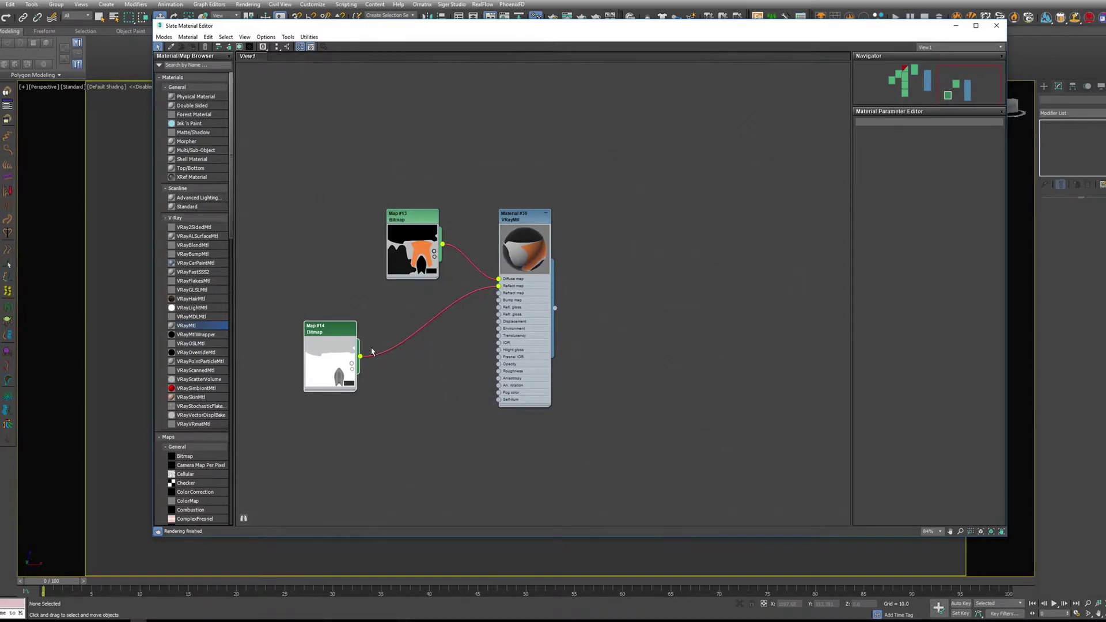
drag(330, 327, 330, 260)
Add a VRayNormalMap node with an enlarged preview and connect it to the VRayMtl's Bump map input
scroll(207, 316, down, 15)
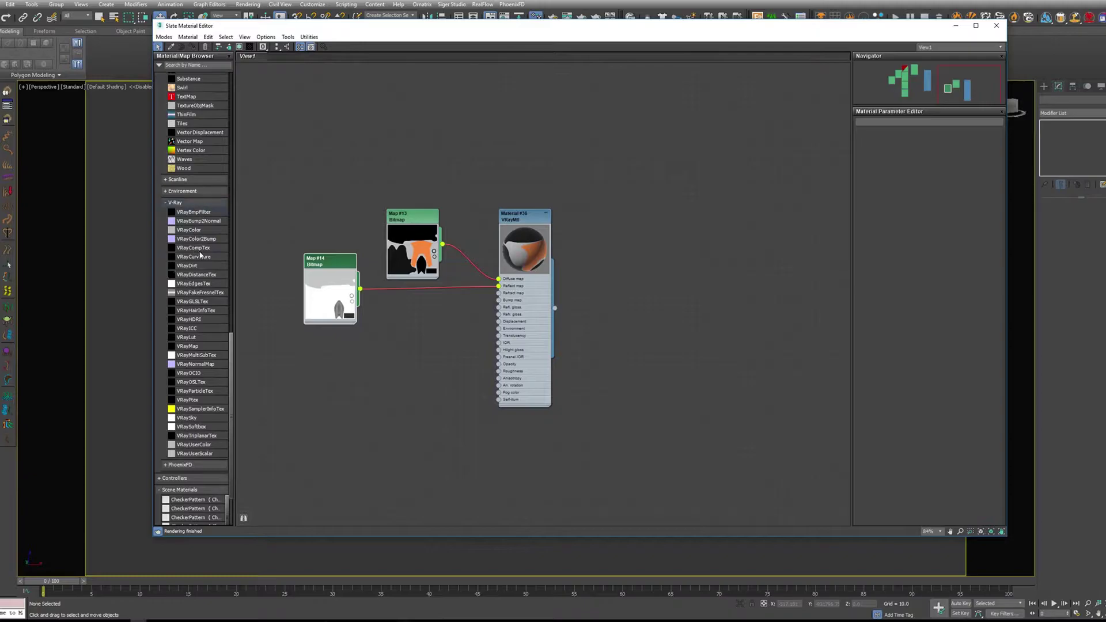
click(188, 366)
drag(186, 370, 351, 364)
drag(326, 258, 318, 244)
double_click(334, 353)
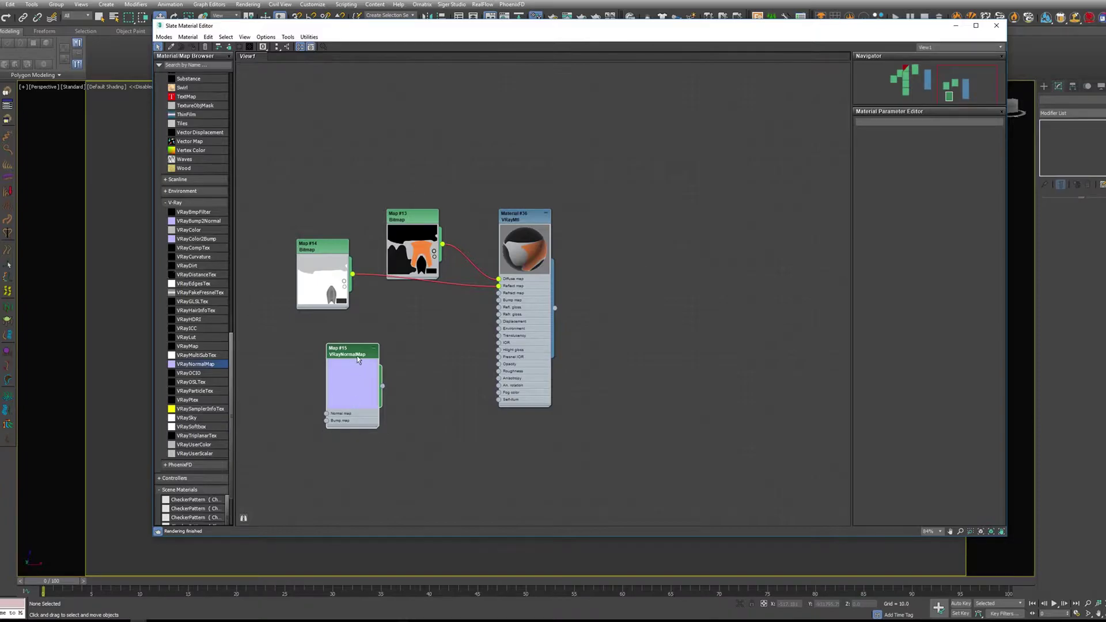
drag(362, 351, 500, 304)
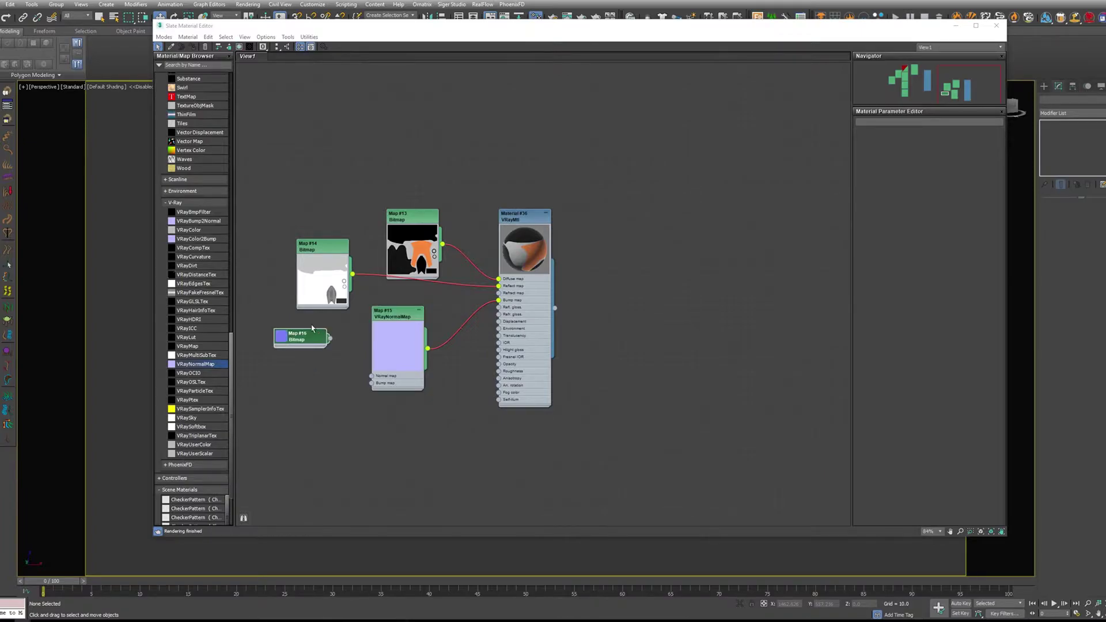
Arrange the Knife_1001_Normal bitmap beside the VRayNormalMap node, leaving space below the reflection bitmap
drag(300, 345, 325, 327)
drag(339, 255, 339, 240)
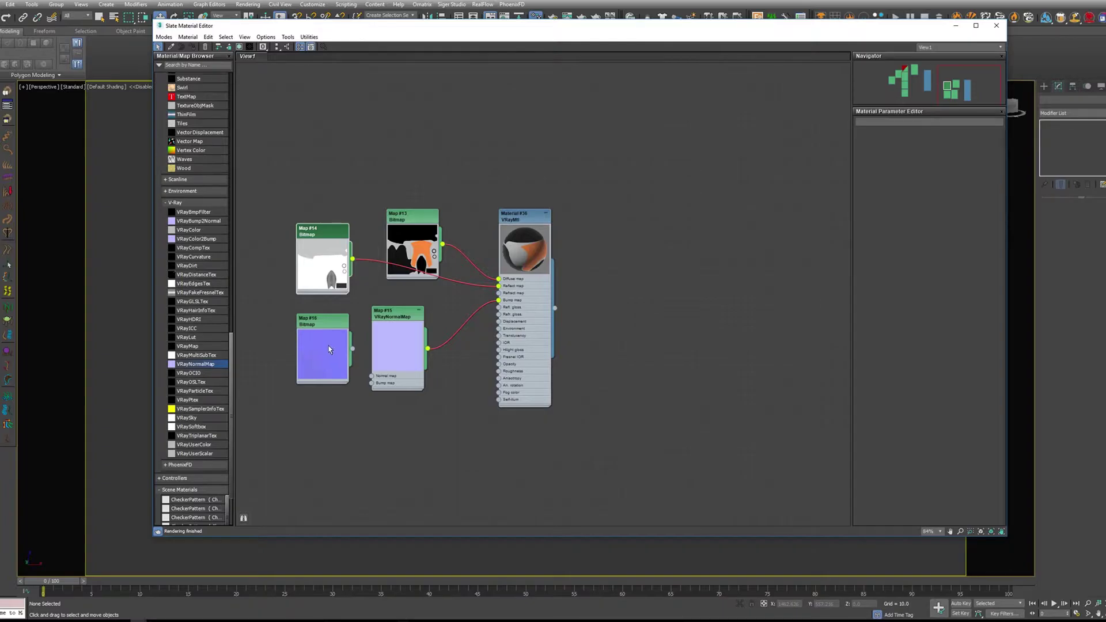
mouse_move(407, 321)
mouse_down()
mouse_move(387, 341)
mouse_move(405, 323)
mouse_up()
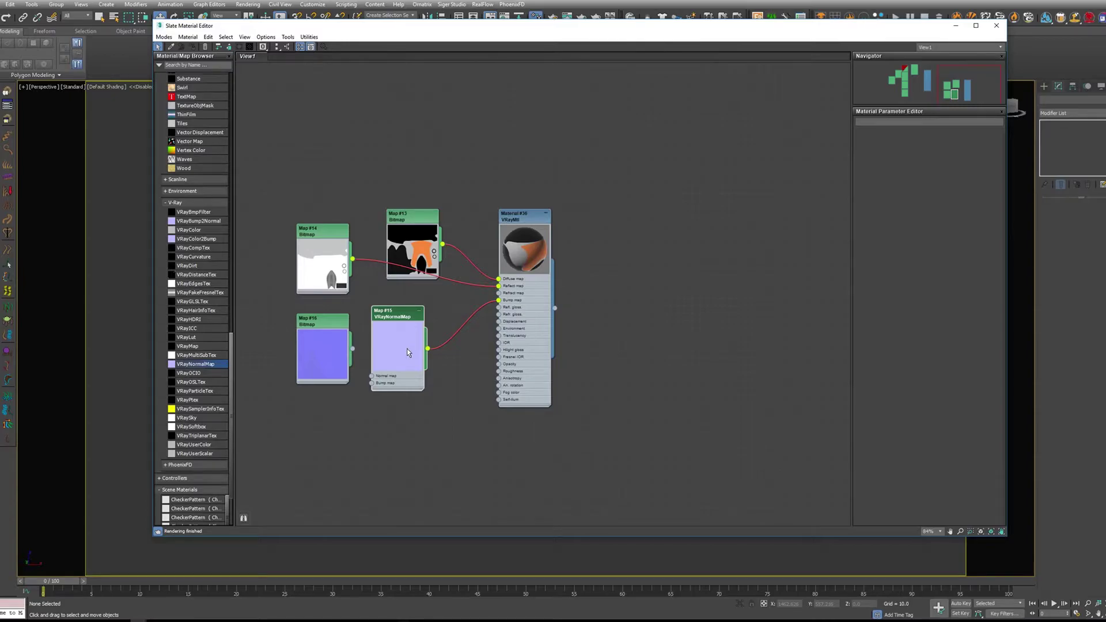
drag(332, 338, 326, 330)
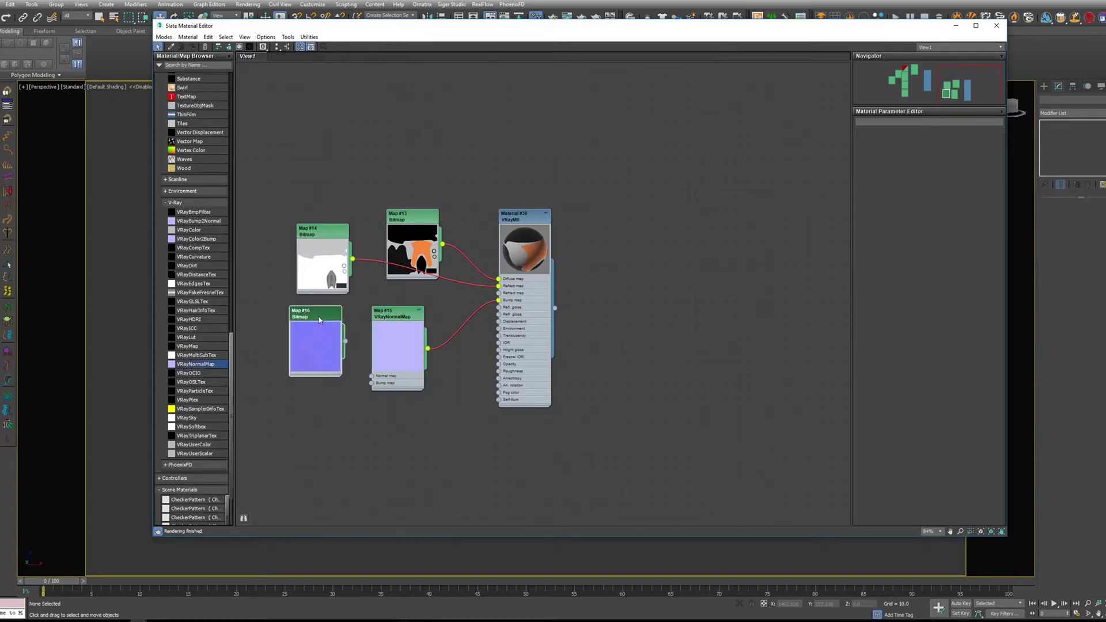
Reload the Knife_1001_Normal bitmap with a gamma override of 1.0 and connect it to the VRayNormalMap's Normal map input
double_click(319, 321)
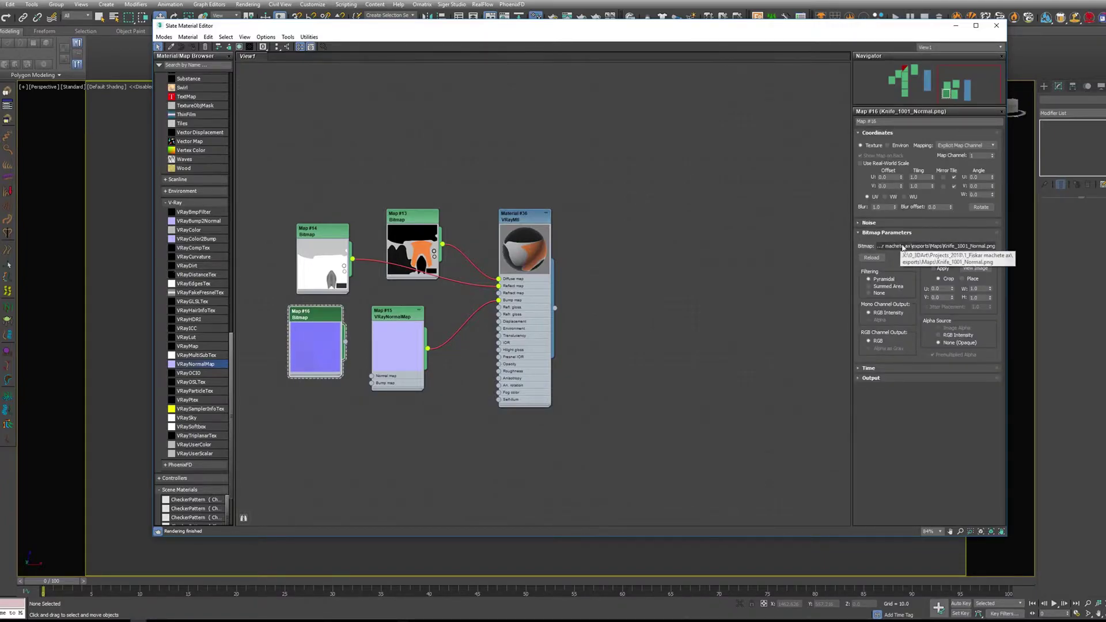
click(906, 247)
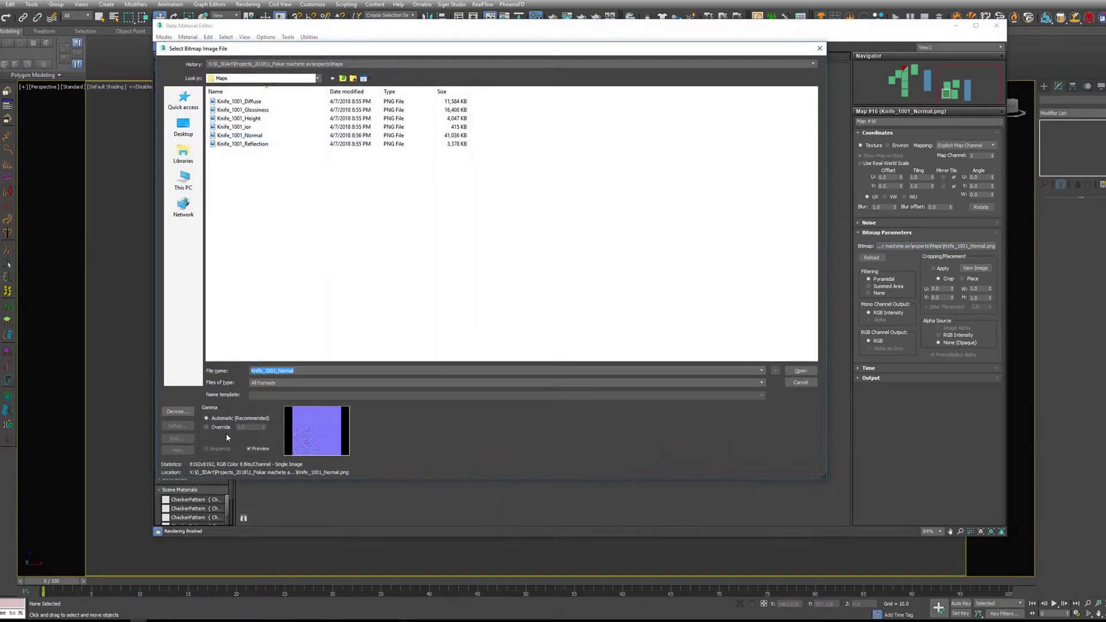
click(218, 427)
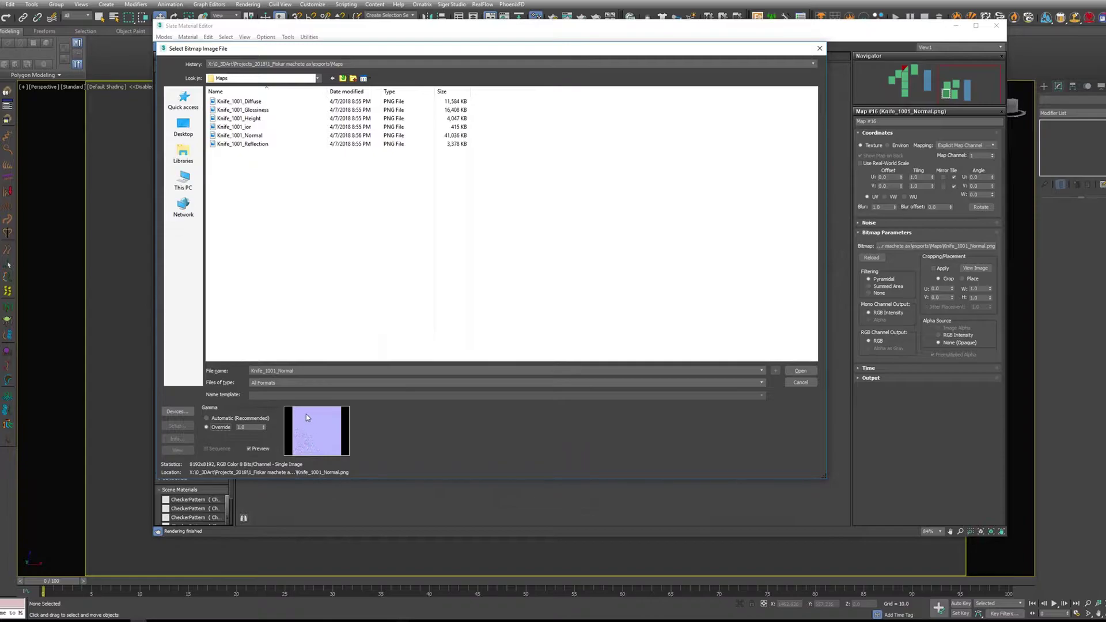
click(800, 371)
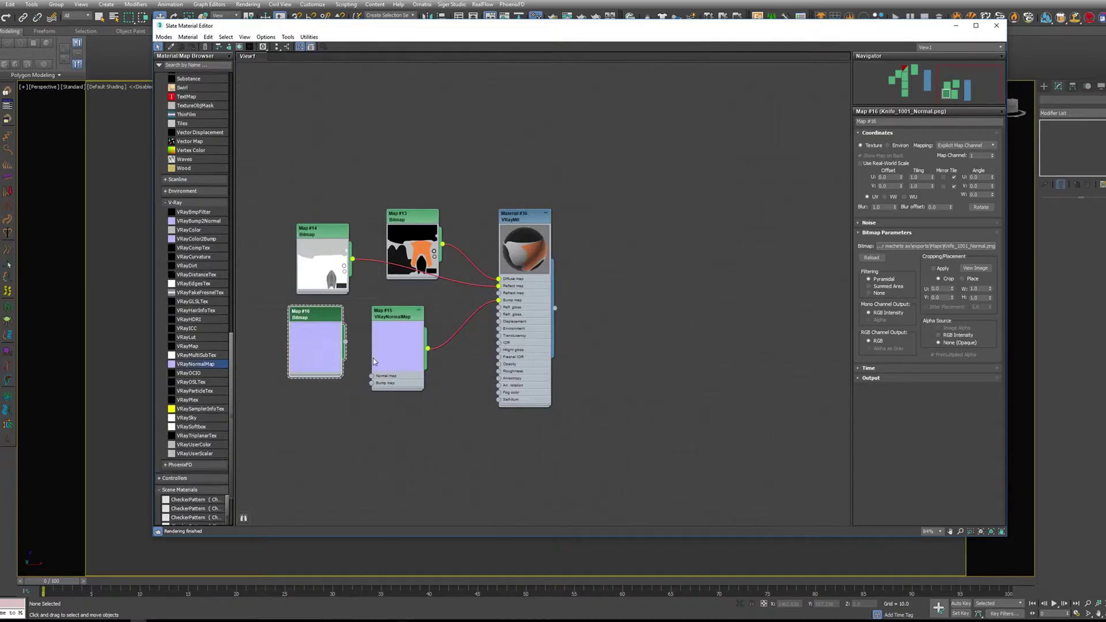
drag(345, 342, 372, 375)
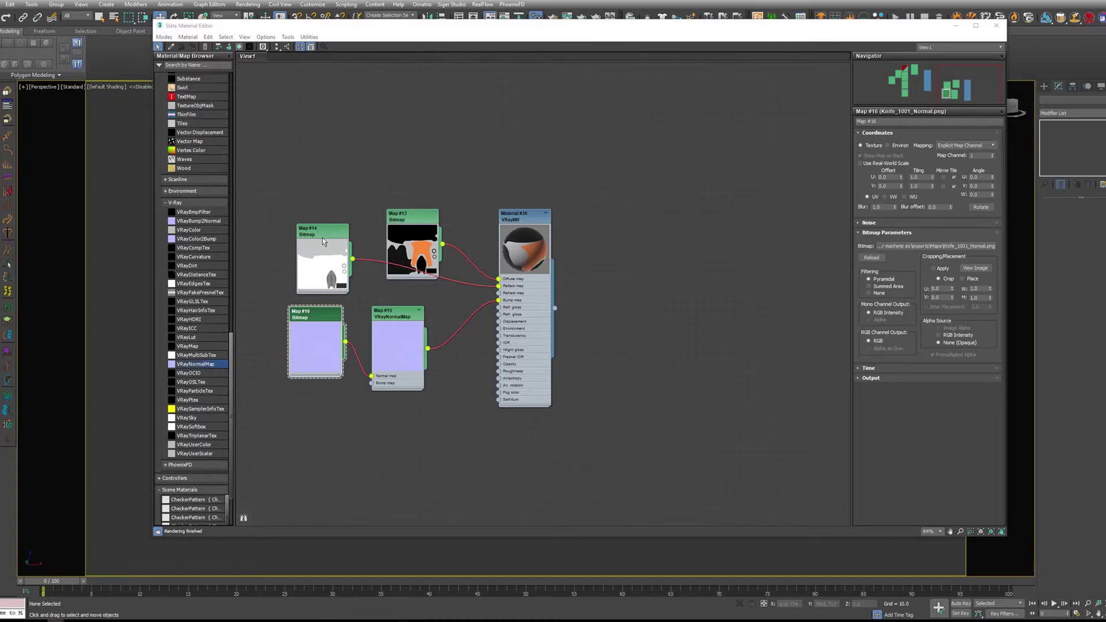
Tidy the node graph by moving the diffuse, reflection and VRayNormalMap nodes higher, with space free below them
drag(324, 233, 332, 248)
drag(436, 219, 428, 190)
drag(335, 252, 335, 230)
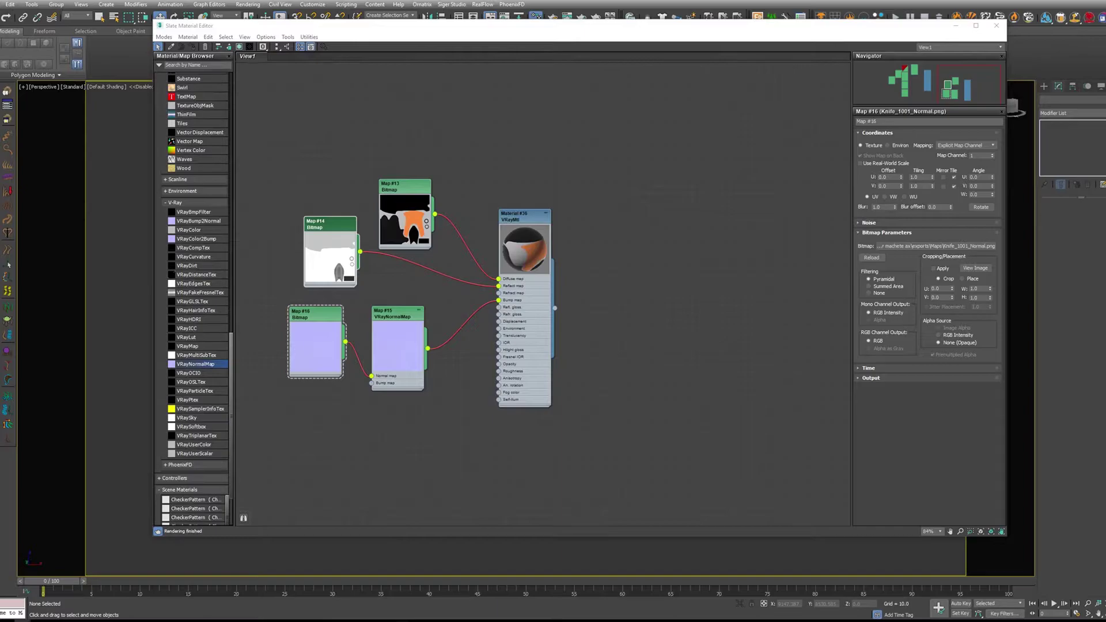
drag(394, 318, 386, 280)
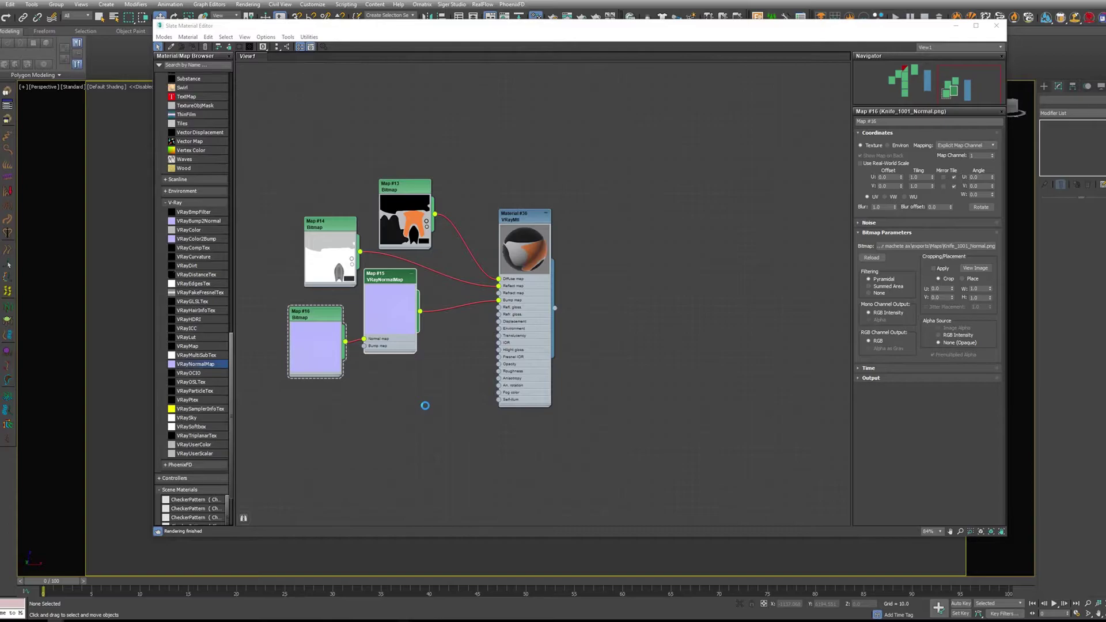
Connect the Knife_1001_Glossiness bitmap to the VRayMtl's Refl. gloss input, reload it with a gamma override of 1.0, and tuck it beneath the VRayNormalMap
drag(425, 408, 499, 308)
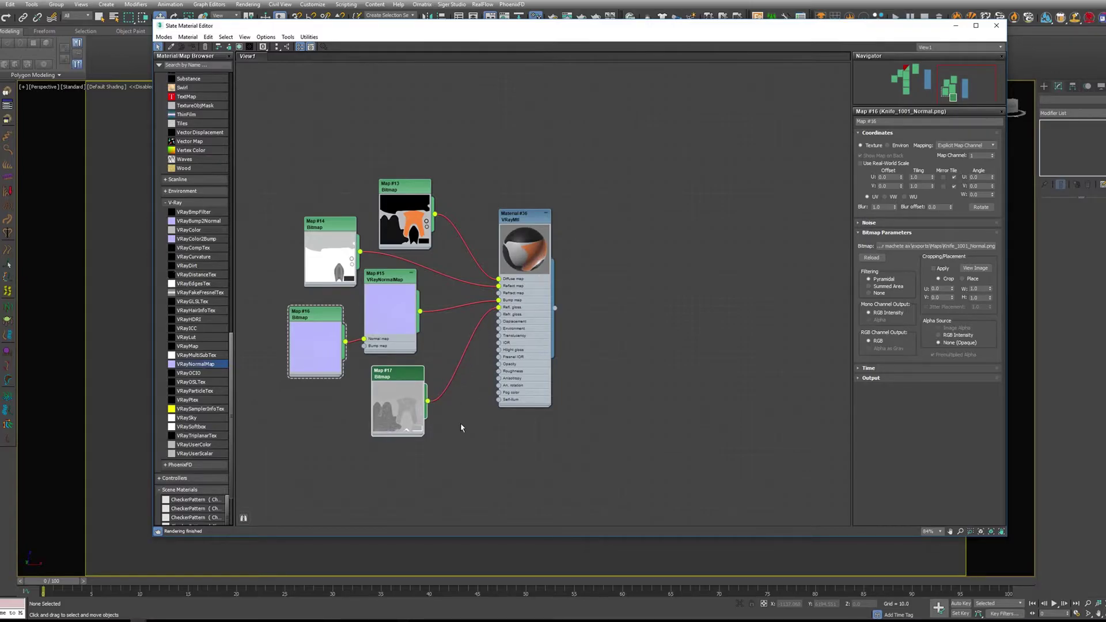
click(398, 380)
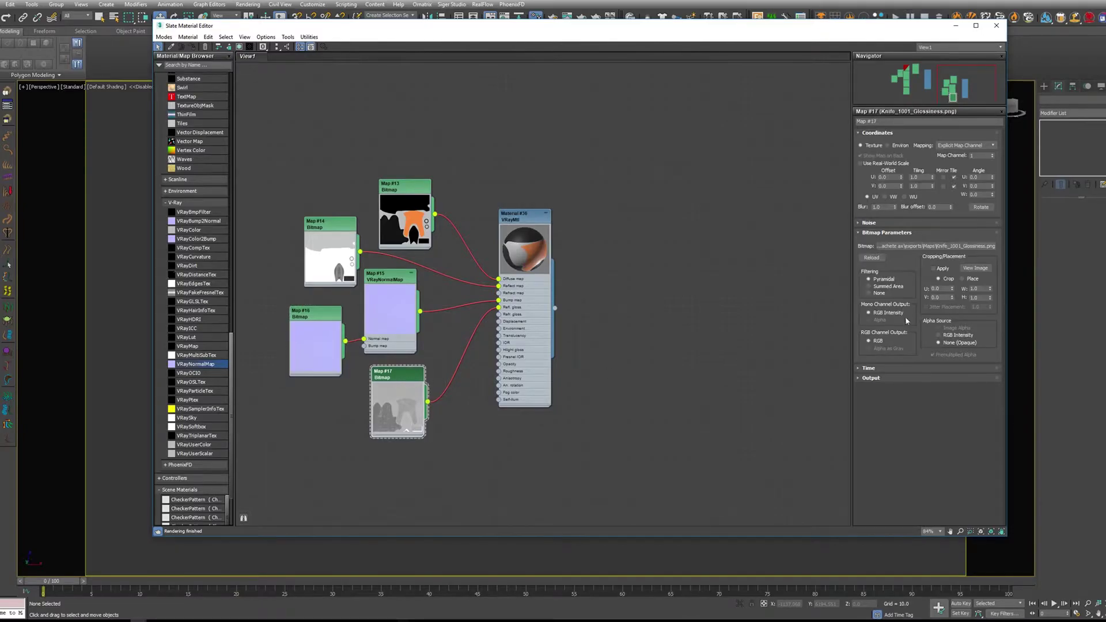
click(912, 249)
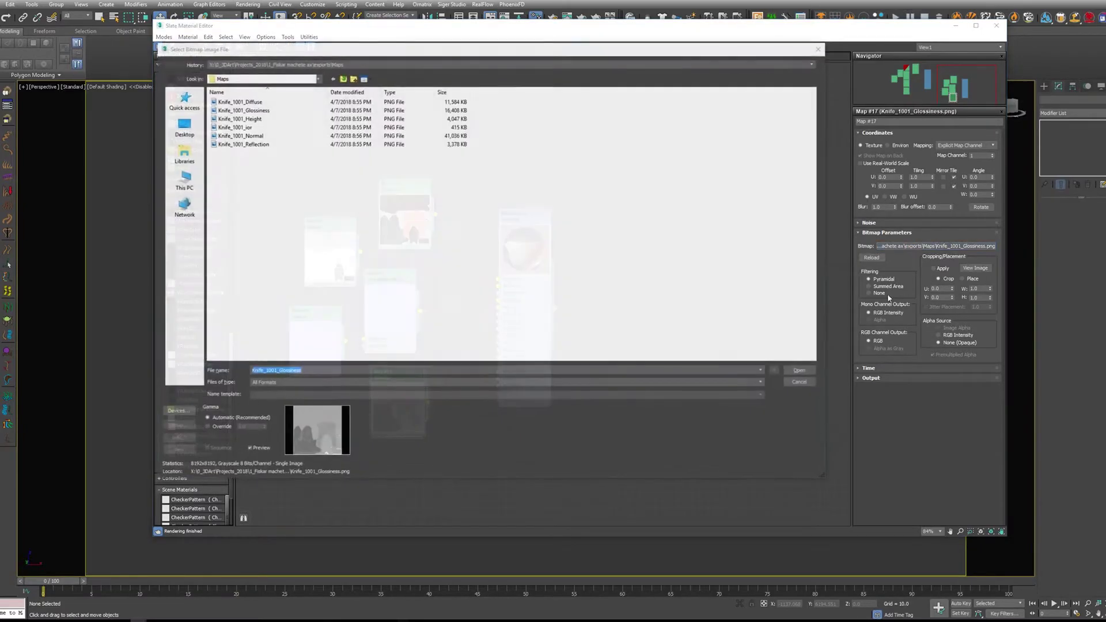
click(207, 427)
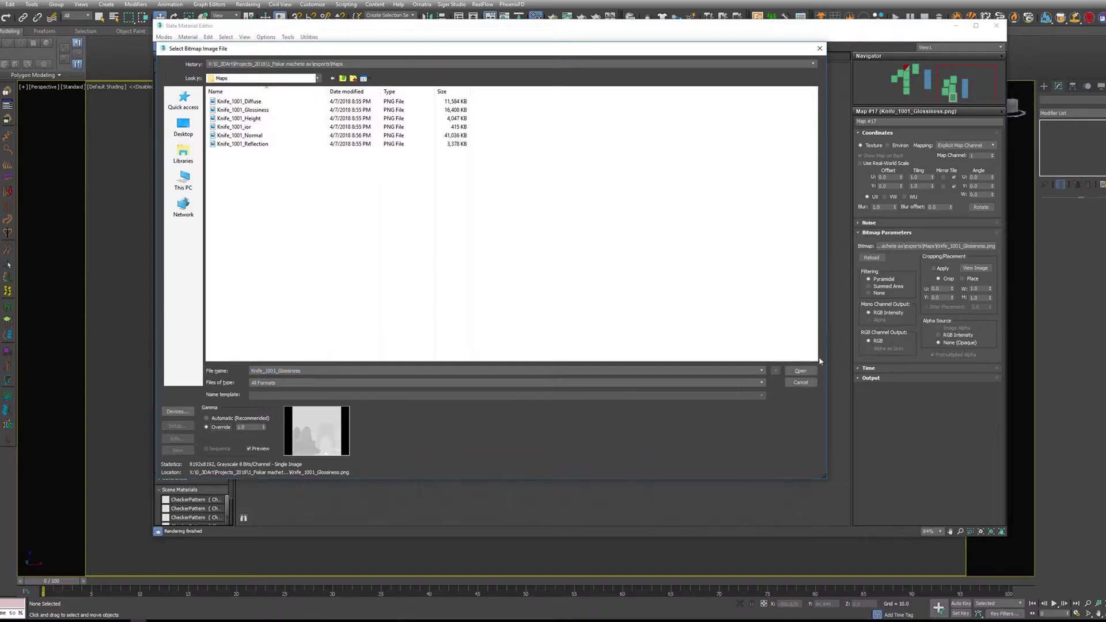
click(800, 370)
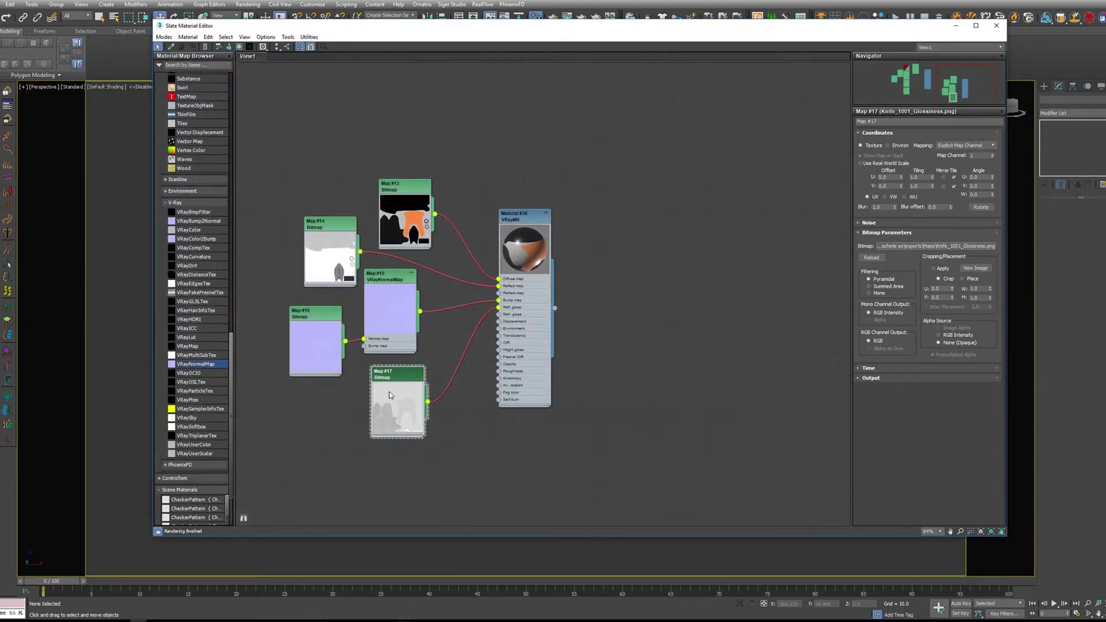
drag(403, 383, 388, 376)
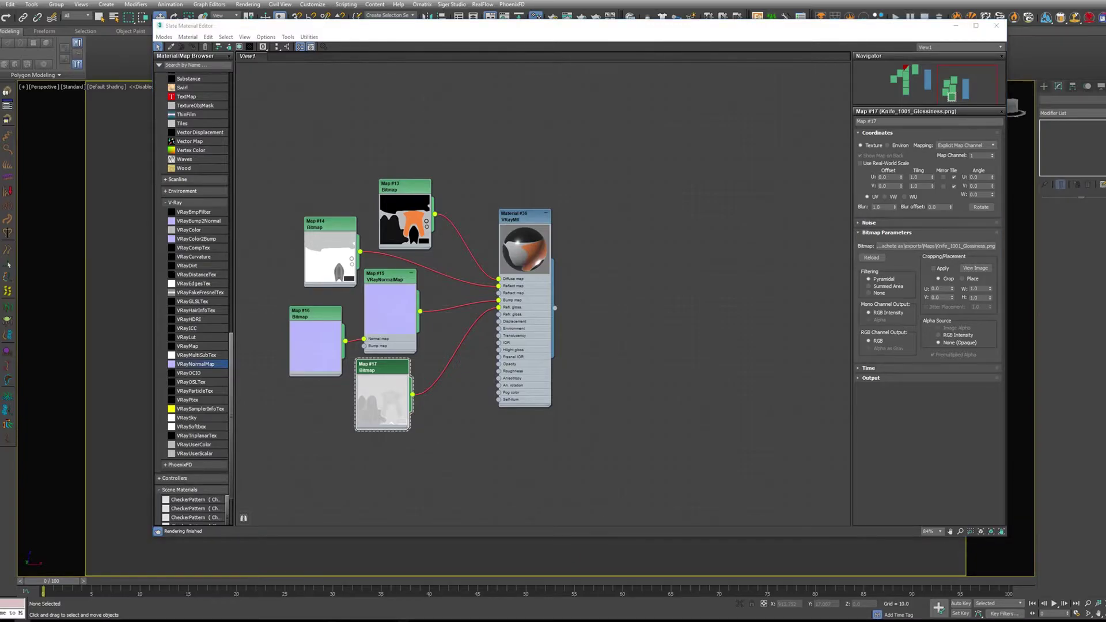
Add the Knife_1001_ior bitmap below the glossiness bitmap and connect it to the VRayMtl's Fresnel IOR input
drag(610, 478, 415, 446)
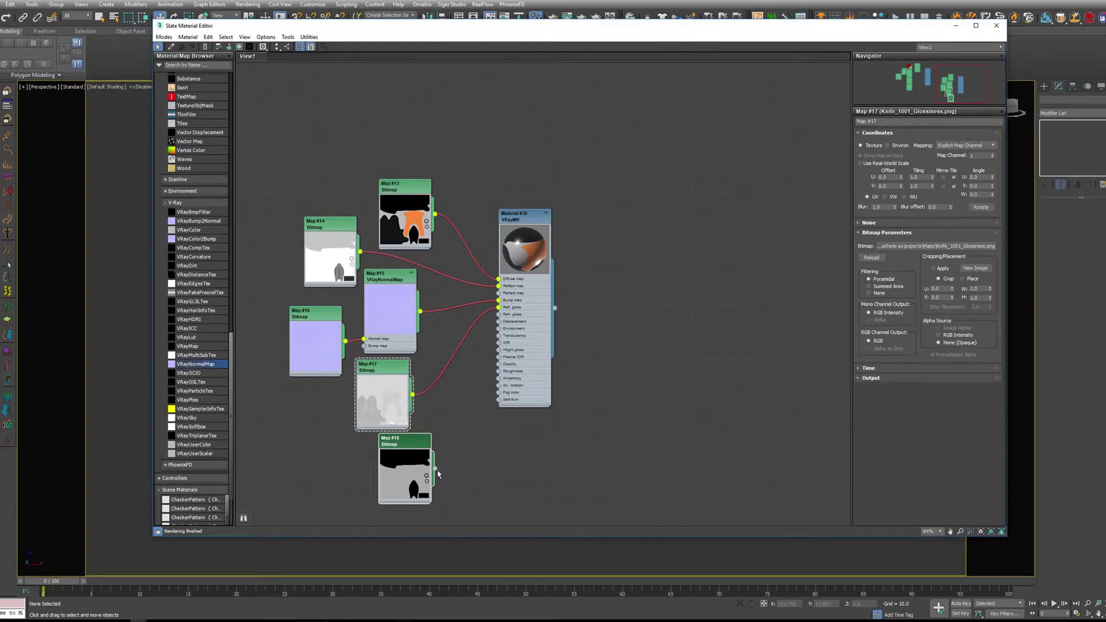
drag(435, 469, 499, 357)
drag(407, 448, 414, 455)
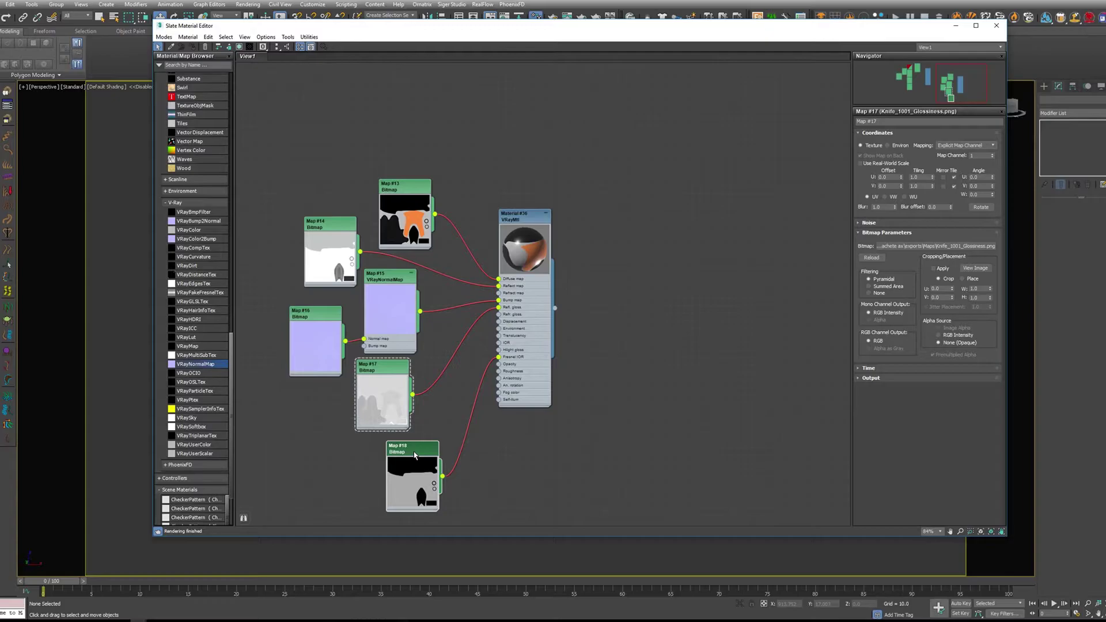
Reload the Knife_1001_ior bitmap with a gamma override of 1.0 and align its node directly below the glossiness bitmap
click(414, 455)
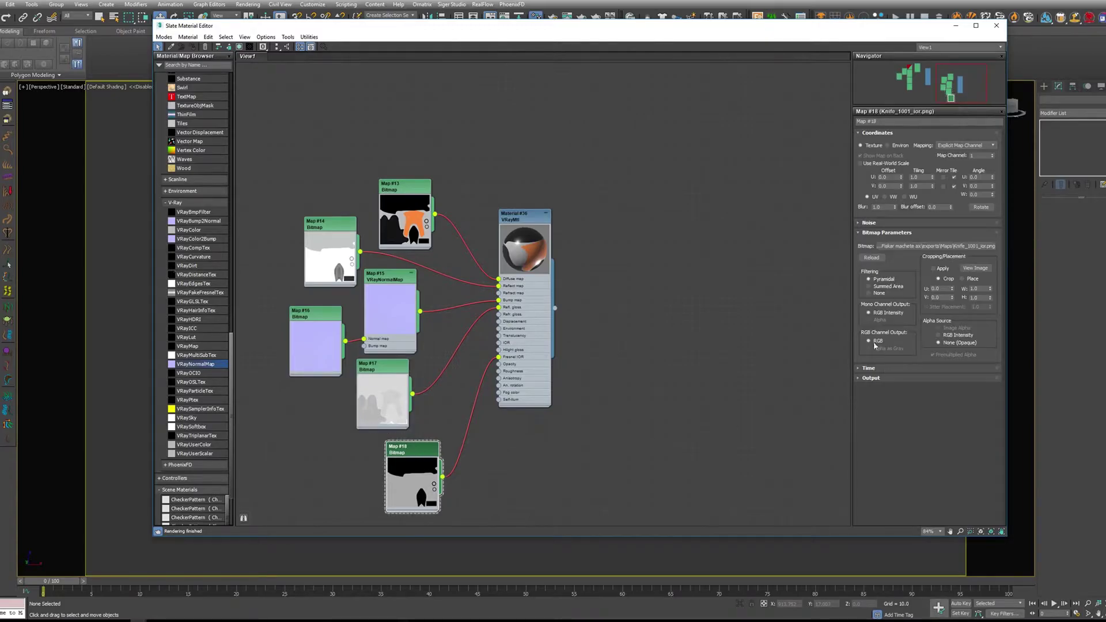
click(939, 246)
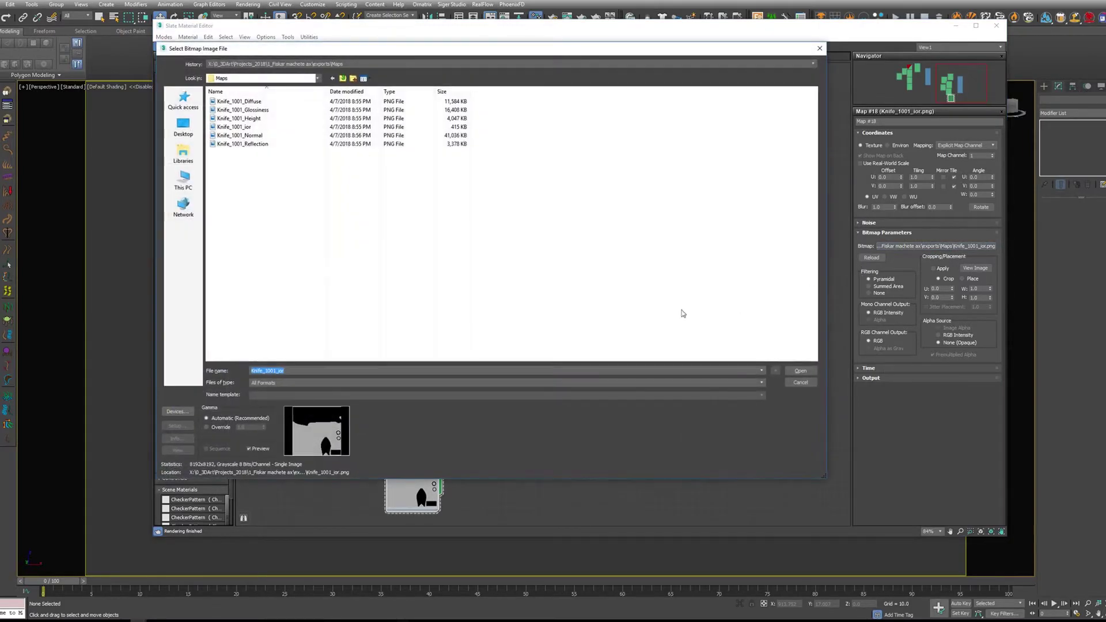
click(207, 427)
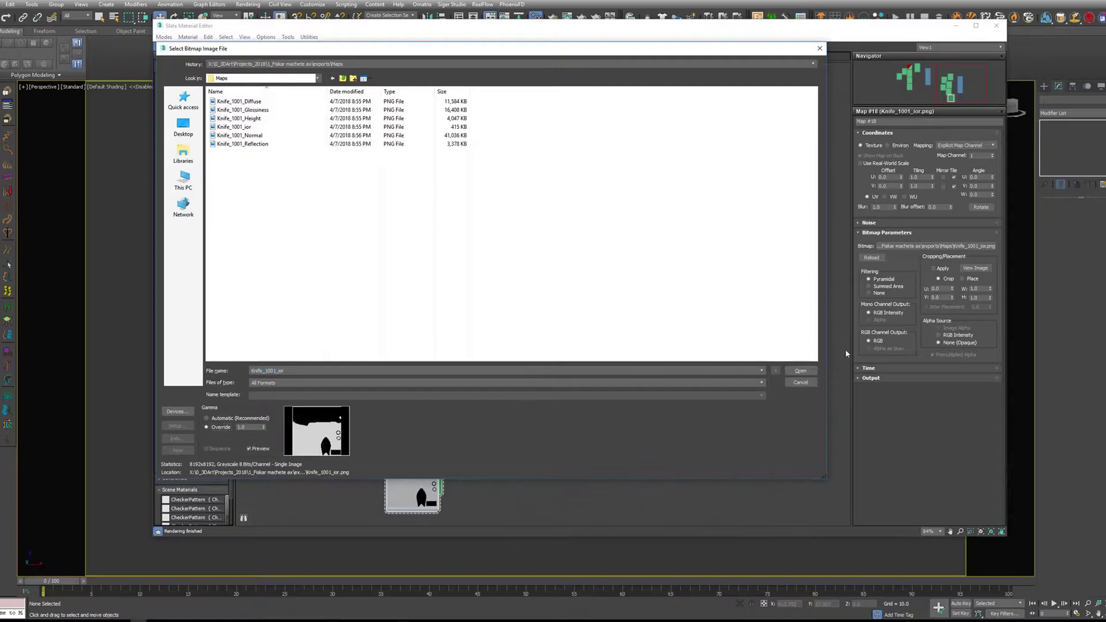
click(800, 370)
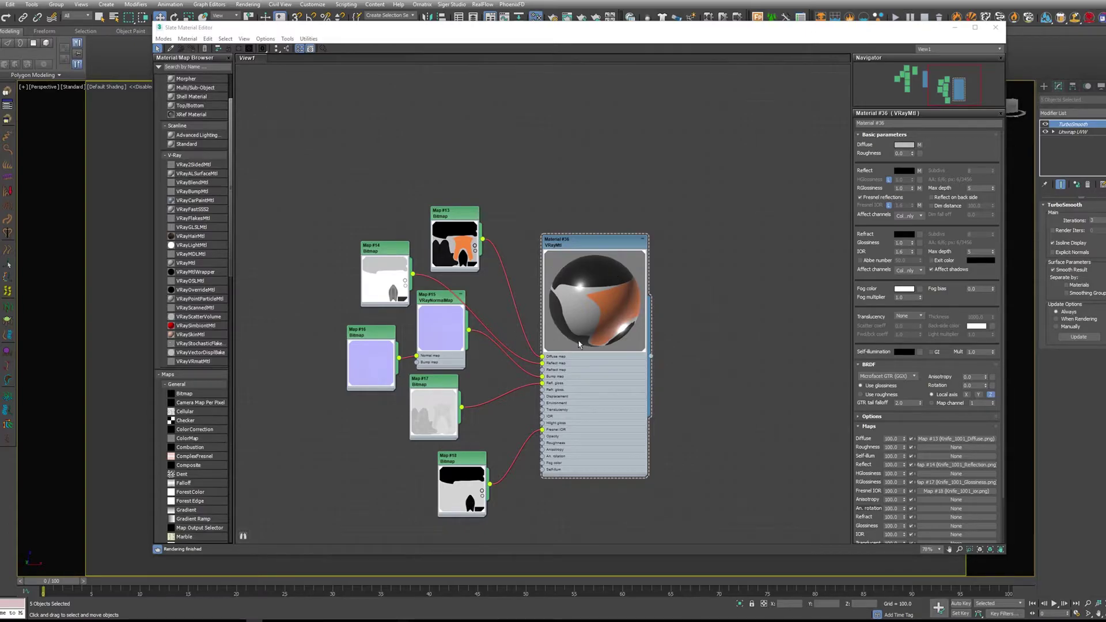
drag(461, 459, 426, 459)
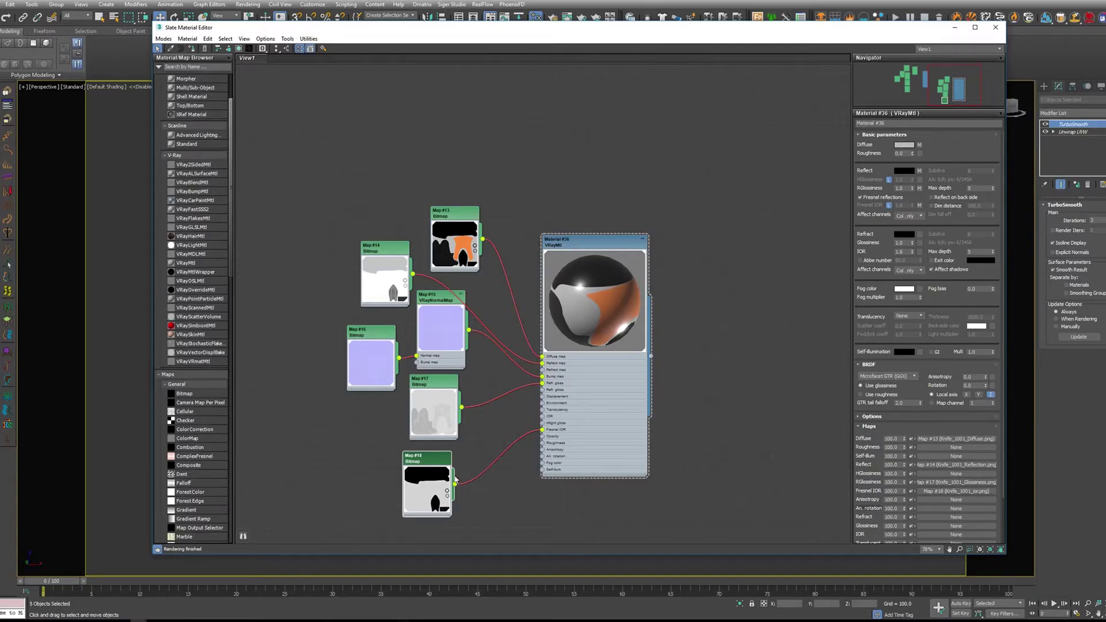
drag(455, 479, 461, 479)
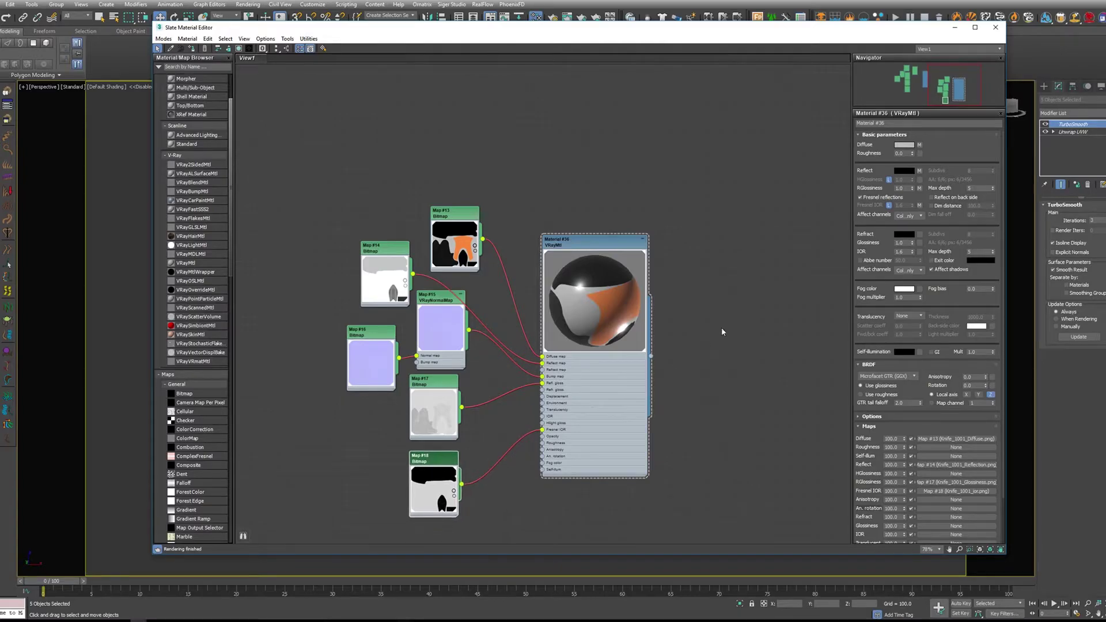
Unlock the VRayMtl's Fresnel IOR from the refraction IOR and move the material node slightly higher and farther from its maps
click(889, 206)
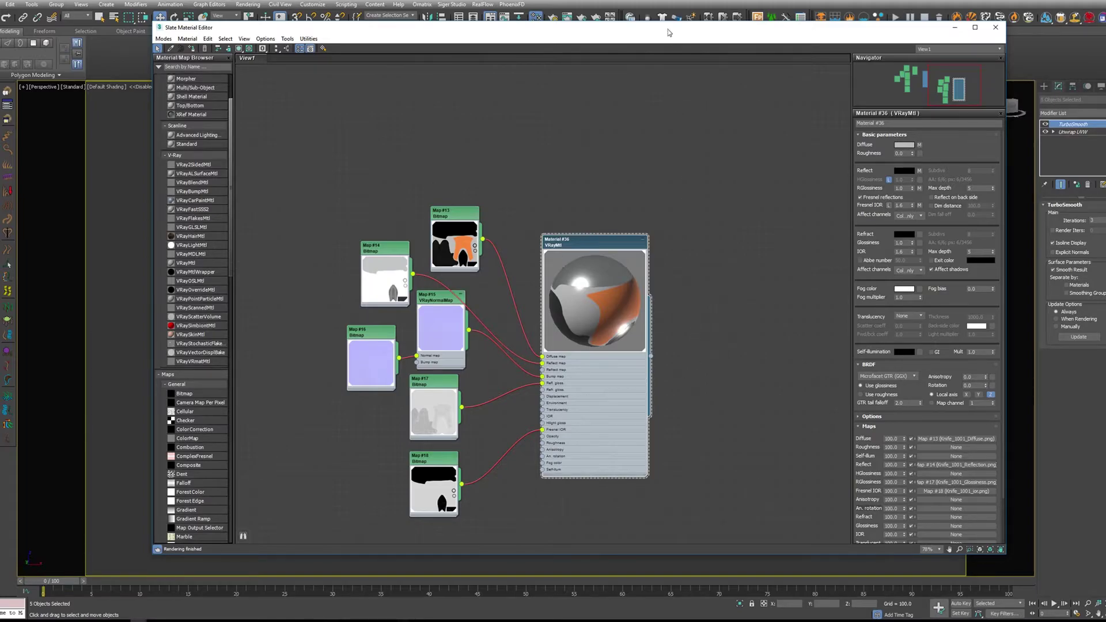
mouse_move(668, 32)
mouse_down()
mouse_move(632, 338)
mouse_move(666, 9)
mouse_move(668, 40)
mouse_up()
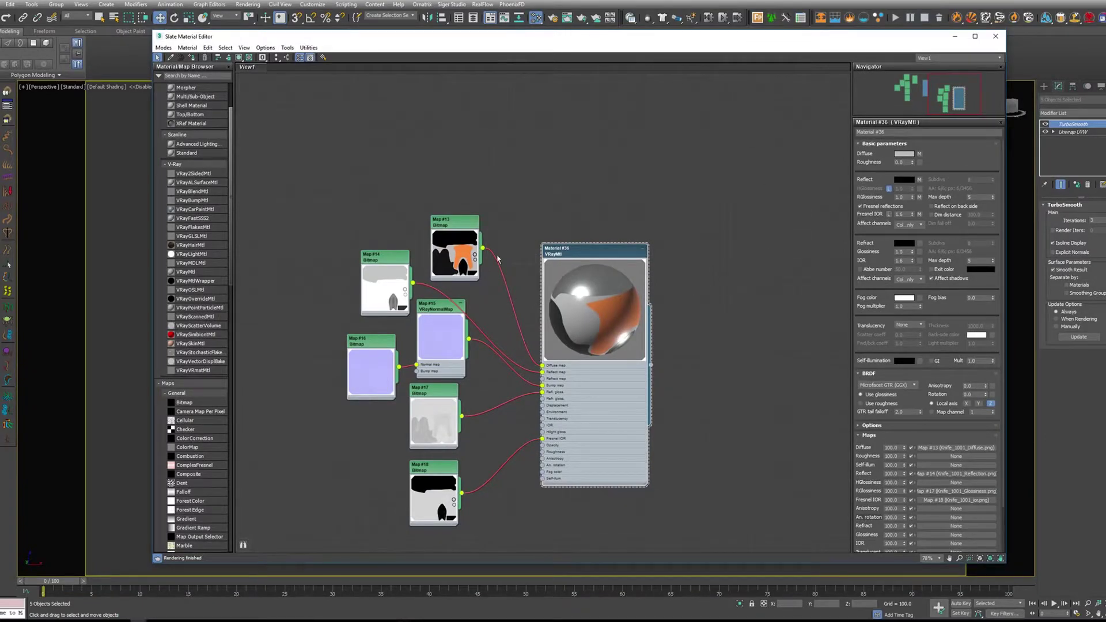
drag(590, 253, 605, 219)
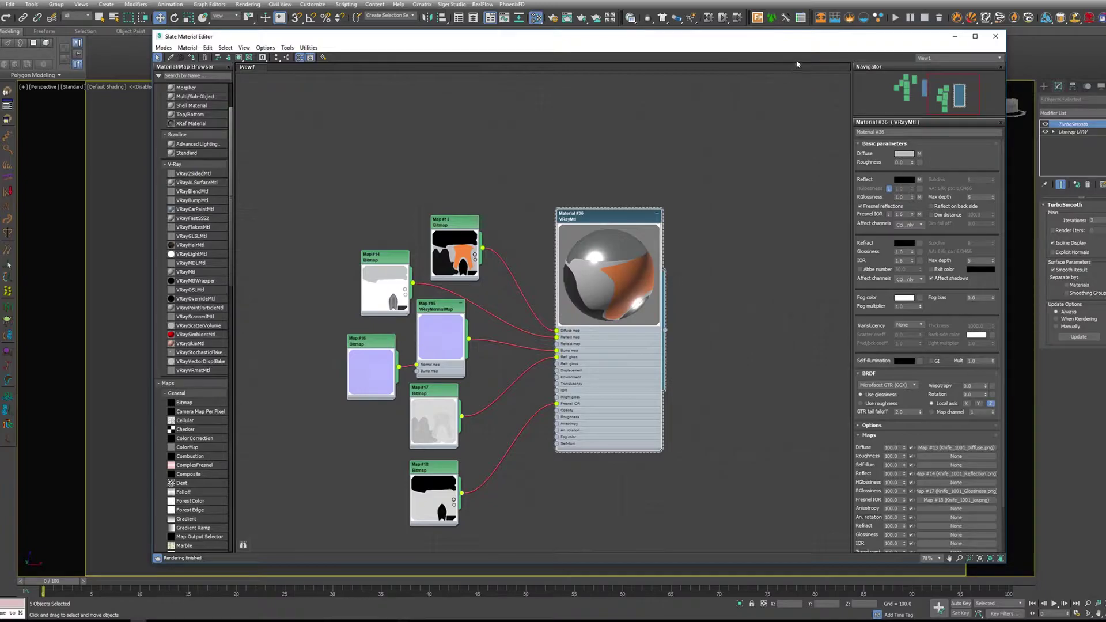
Minimize the Slate Material Editor and frame the machete in the perspective viewport, keeping all of its parts selected
drag(768, 41, 671, 43)
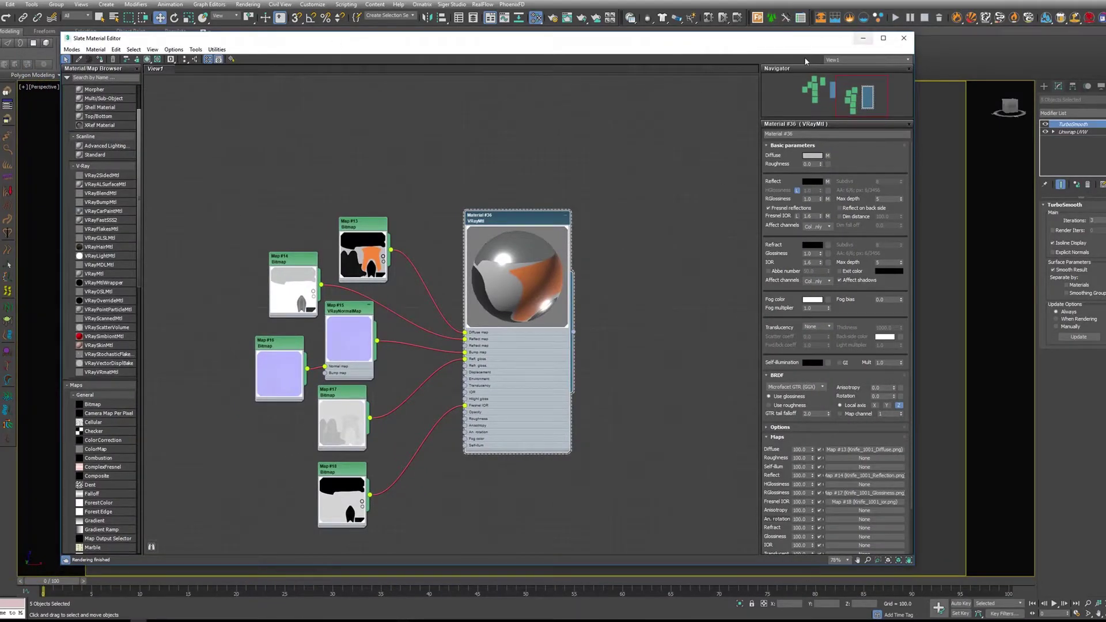
click(863, 38)
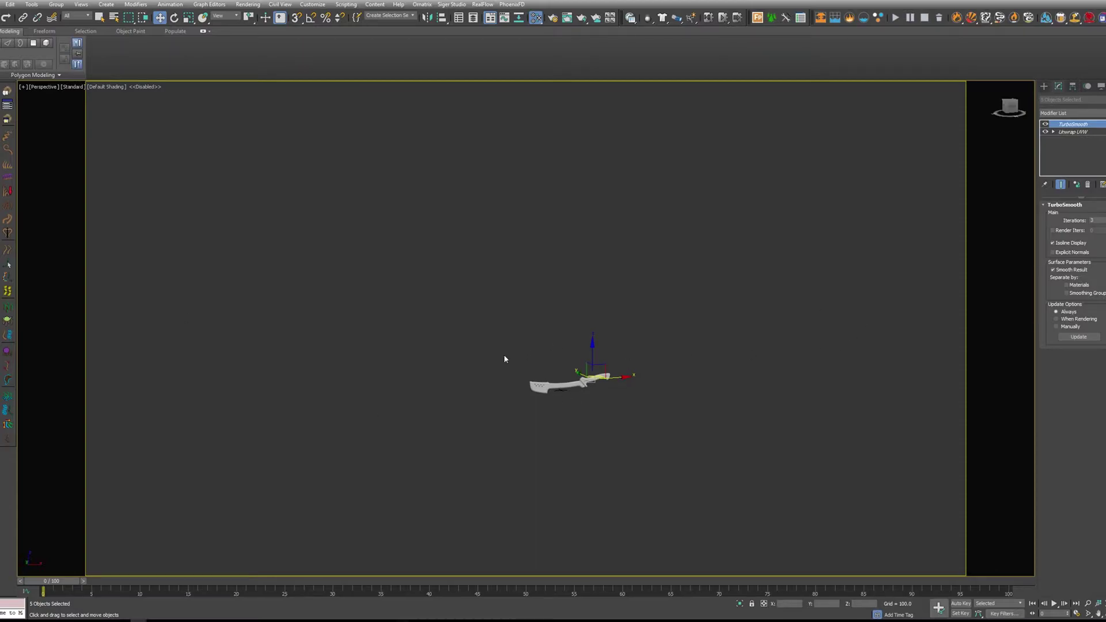
drag(493, 328, 864, 501)
scroll(595, 414, up, 6)
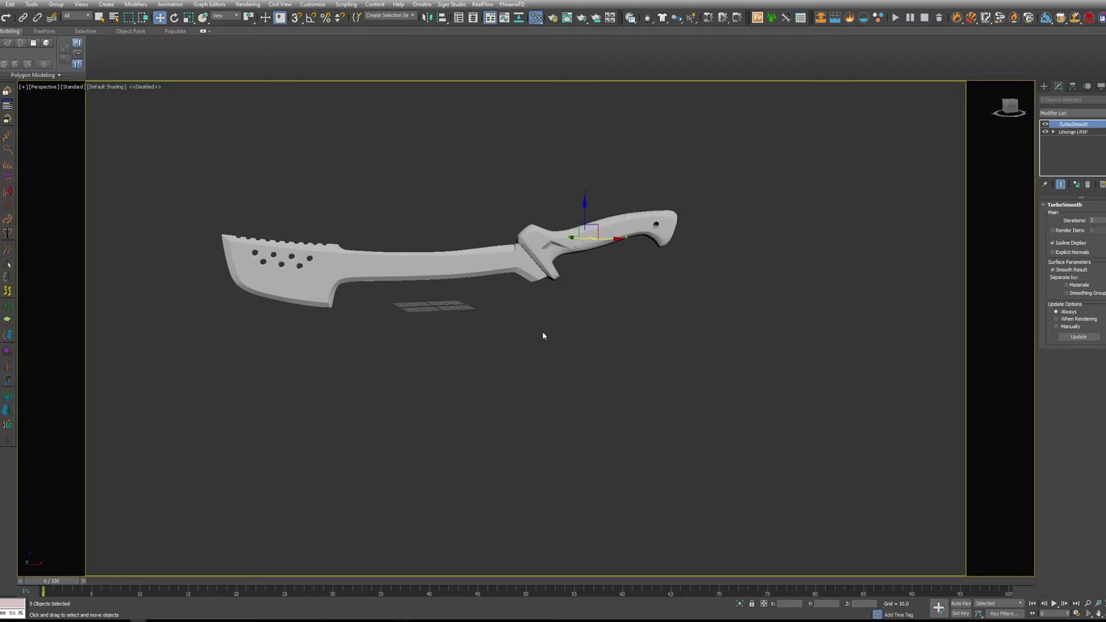
middle_drag(542, 335, 698, 408)
click(599, 274)
drag(413, 272, 888, 422)
click(1043, 86)
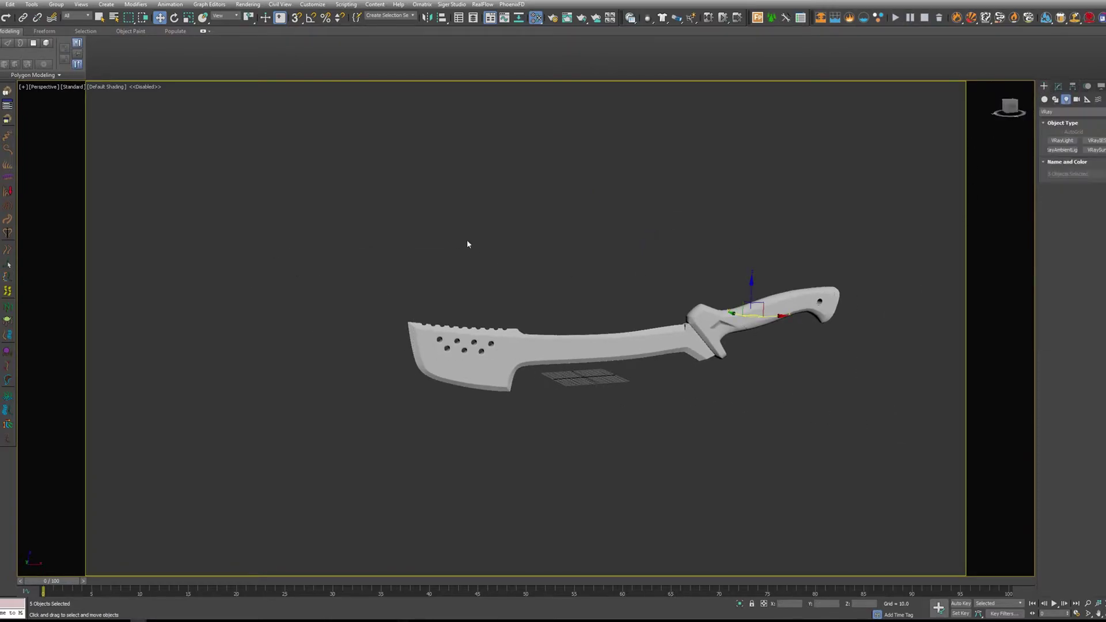
drag(353, 215, 882, 494)
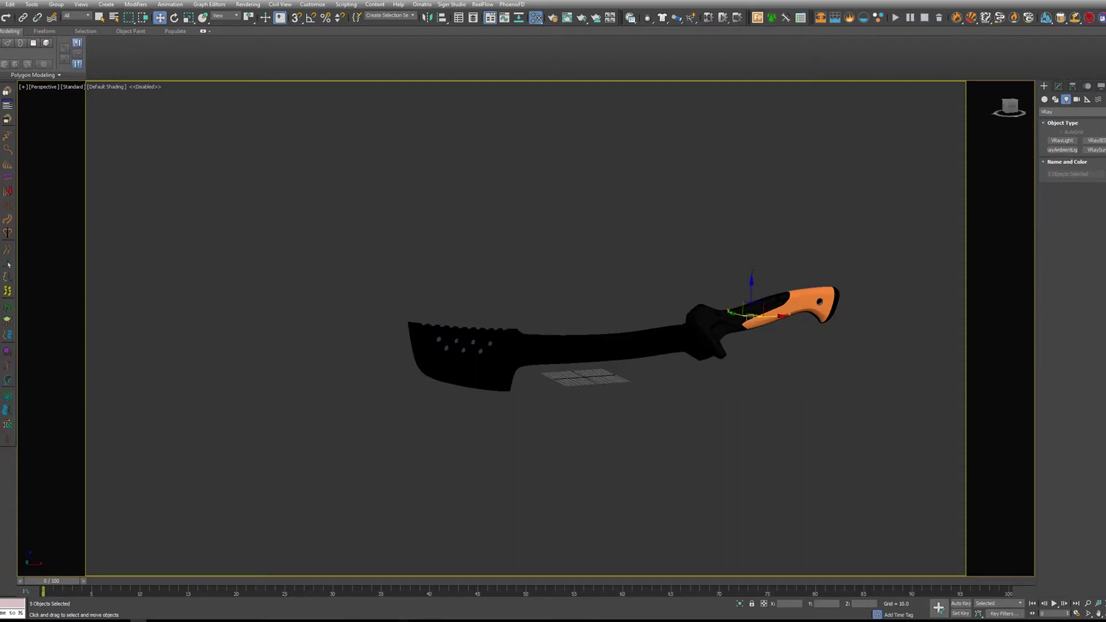
Apply the VRayMtl to the selected machete parts, show its shaded material in the viewport, and close the material editor
key(m)
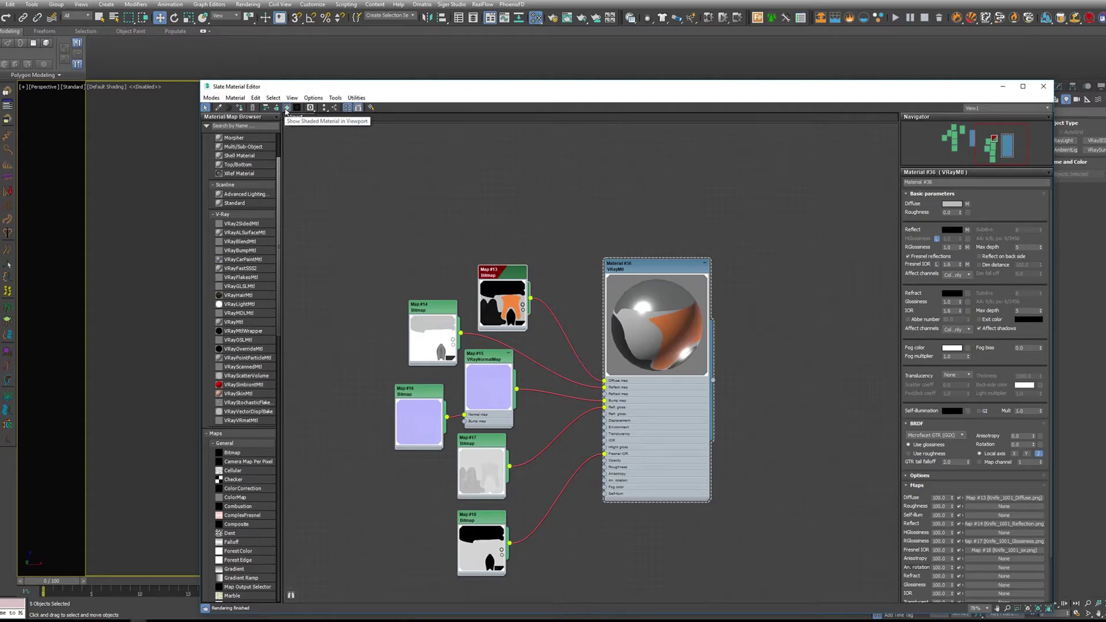
click(286, 108)
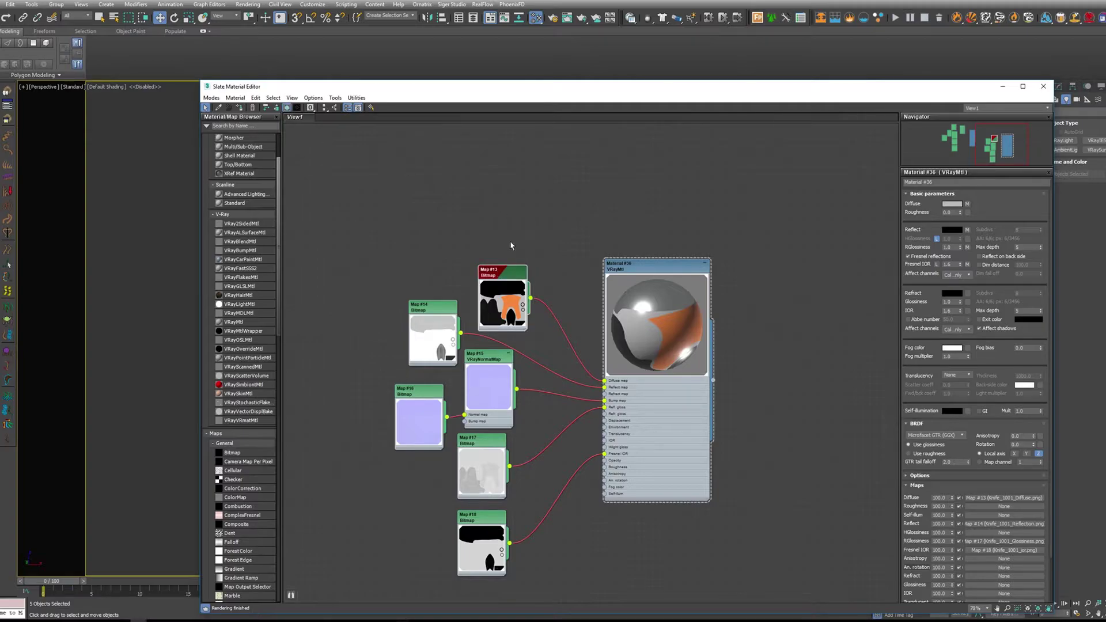
drag(876, 88, 717, 52)
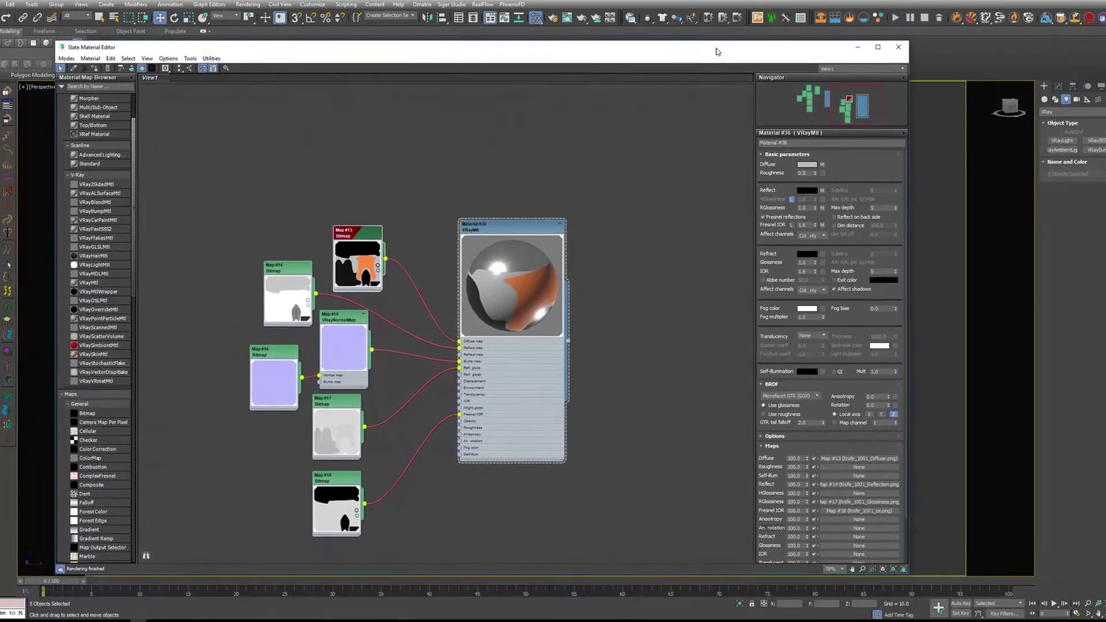
click(898, 46)
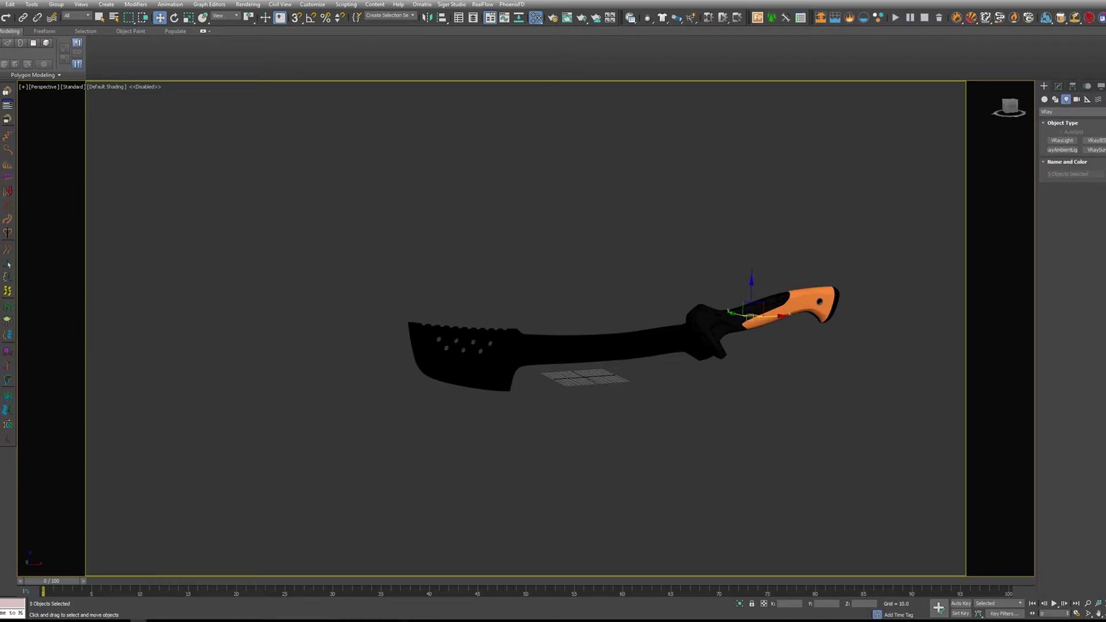
Switch to the browser and examine the Skylit Garage HDRI's download resolutions and the HDRI Haven categories and latest HDRIs
key(alt+Tab)
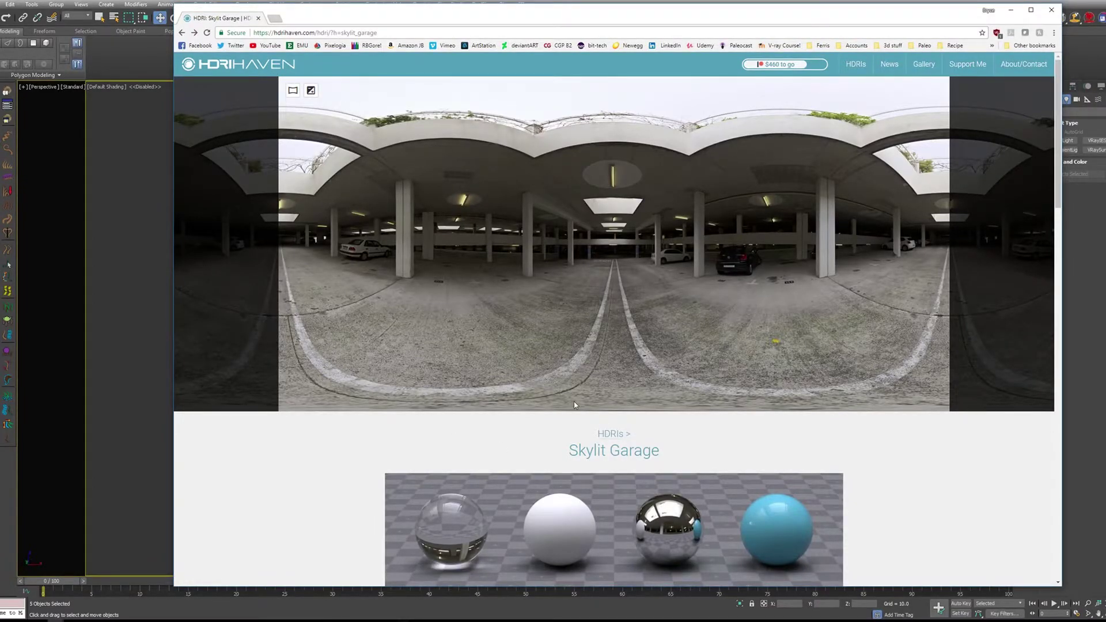
scroll(821, 476, down, 1)
scroll(821, 476, down, 5)
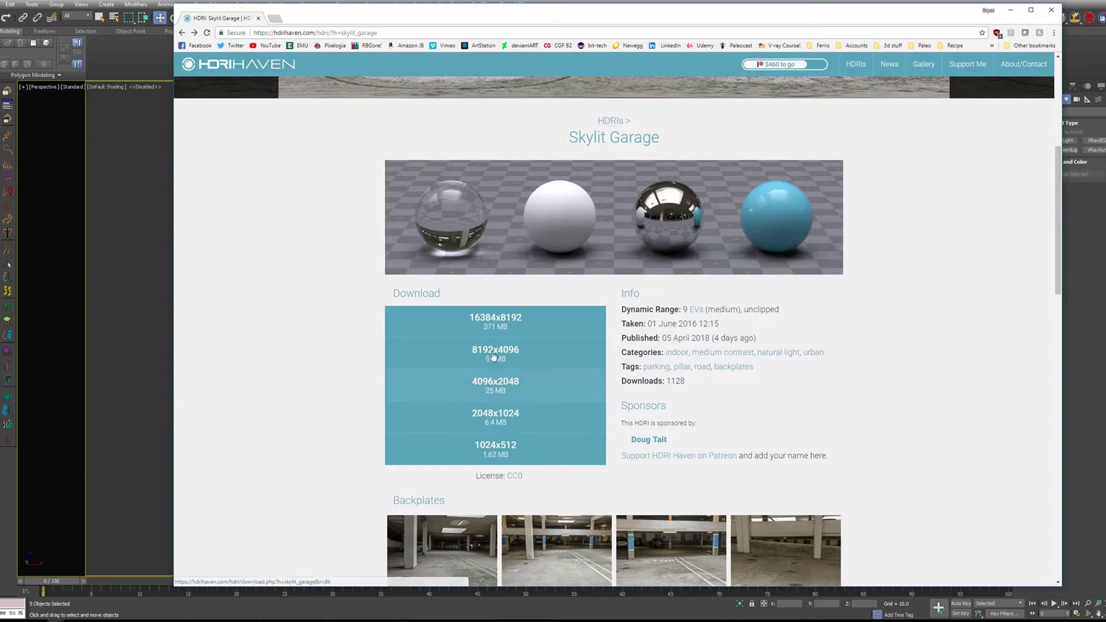
scroll(841, 385, up, 5)
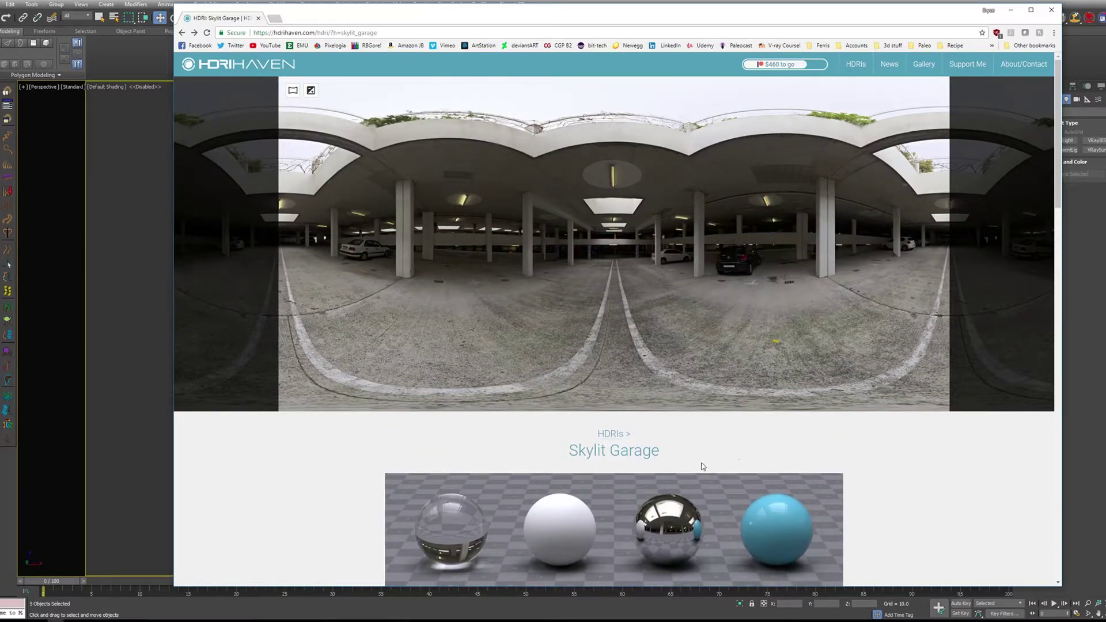
click(855, 64)
scroll(533, 352, down, 4)
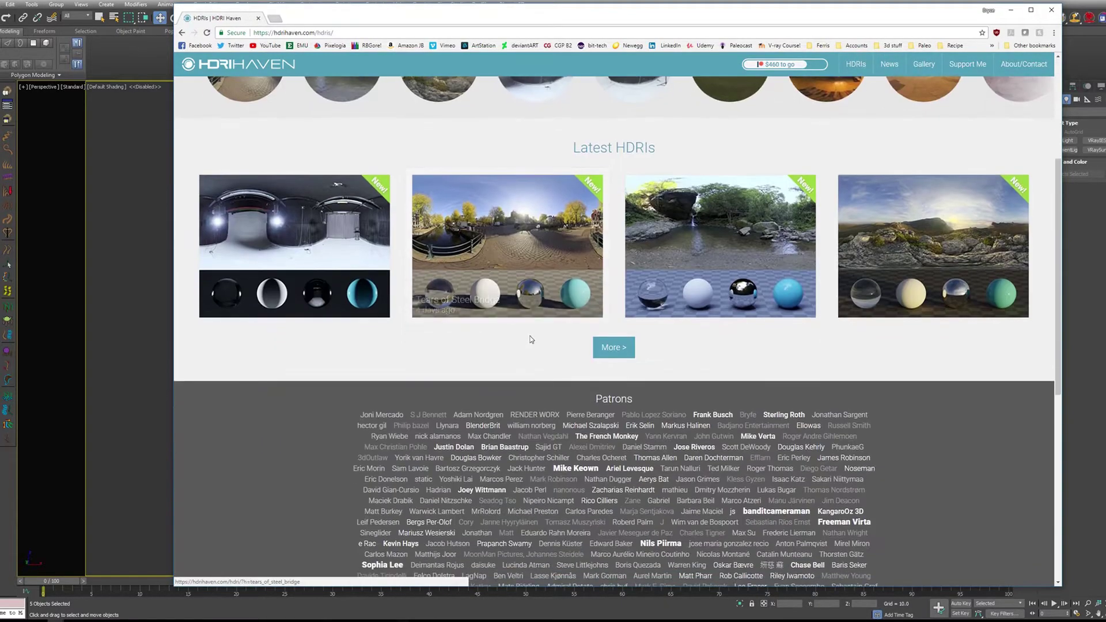
scroll(530, 340, up, 4)
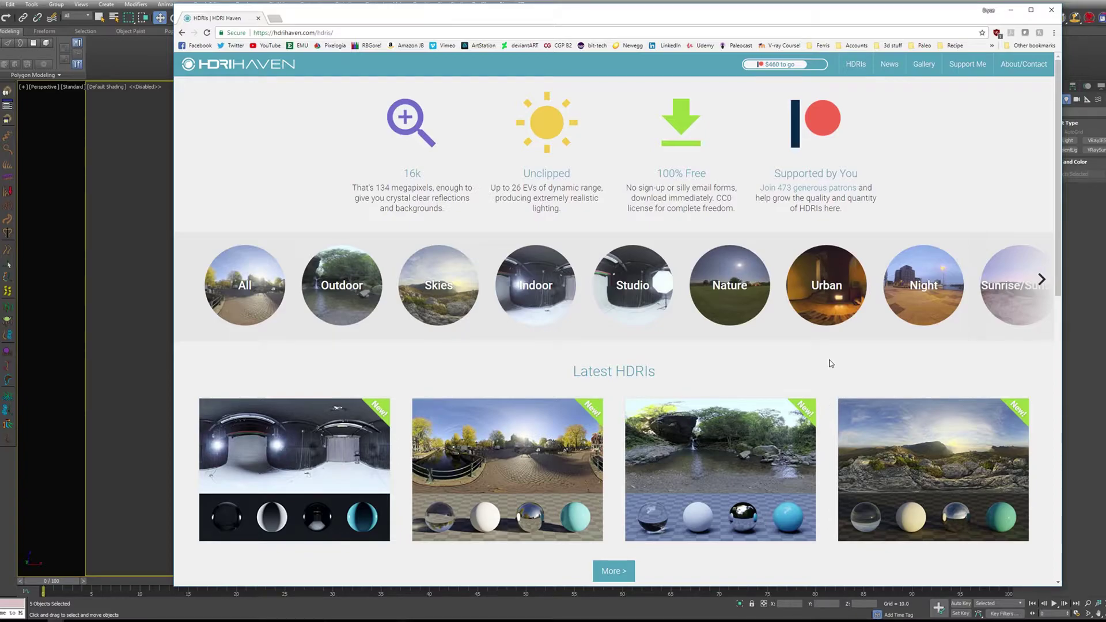
key(alt+Left)
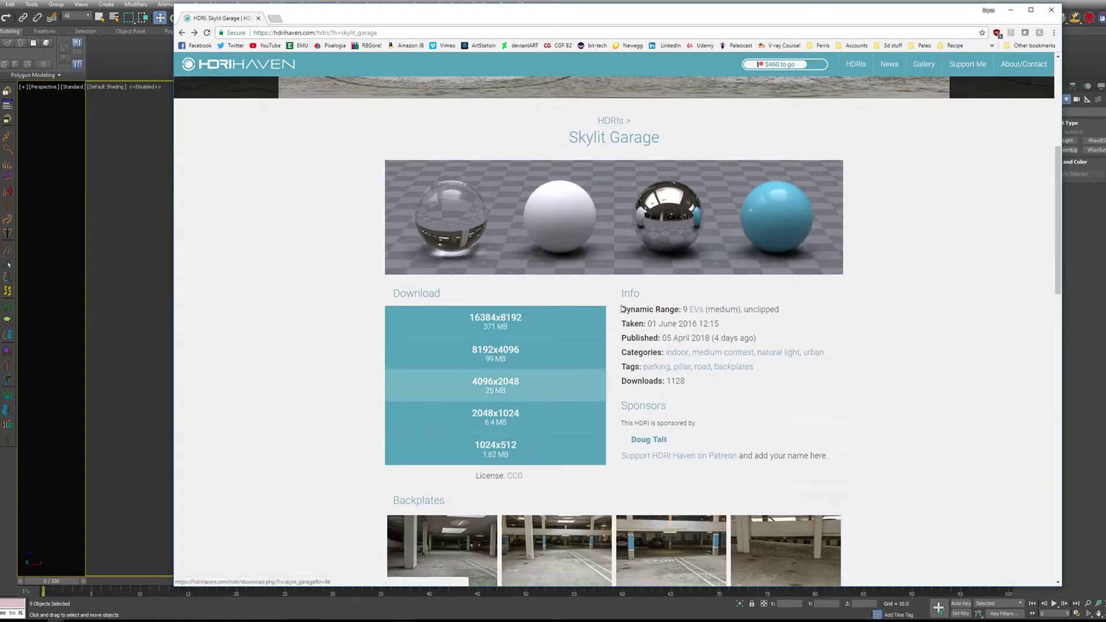
Return to 3ds Max, add a VRayHDRI map node in the Slate Material Editor above the VRayMtl, and show its parameters
key(alt+Tab)
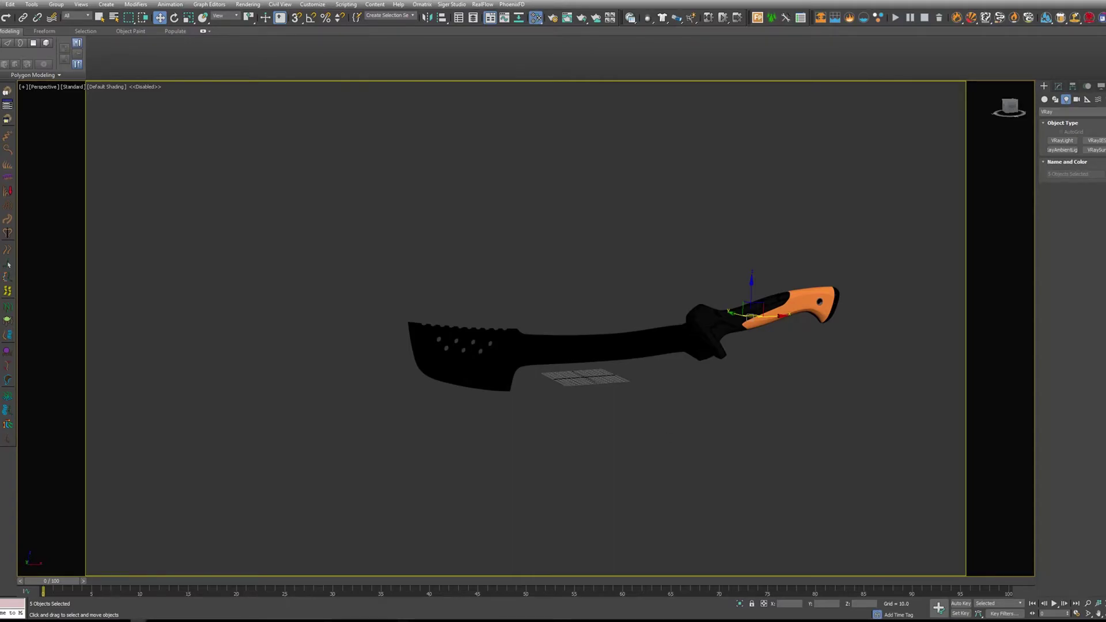
key(m)
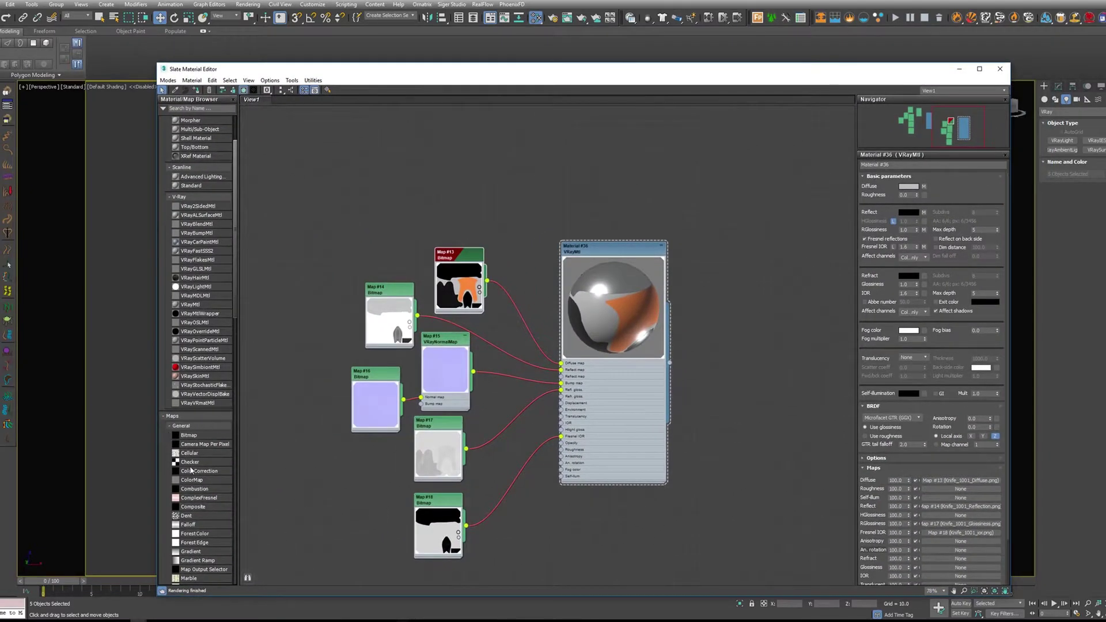
scroll(190, 470, down, 15)
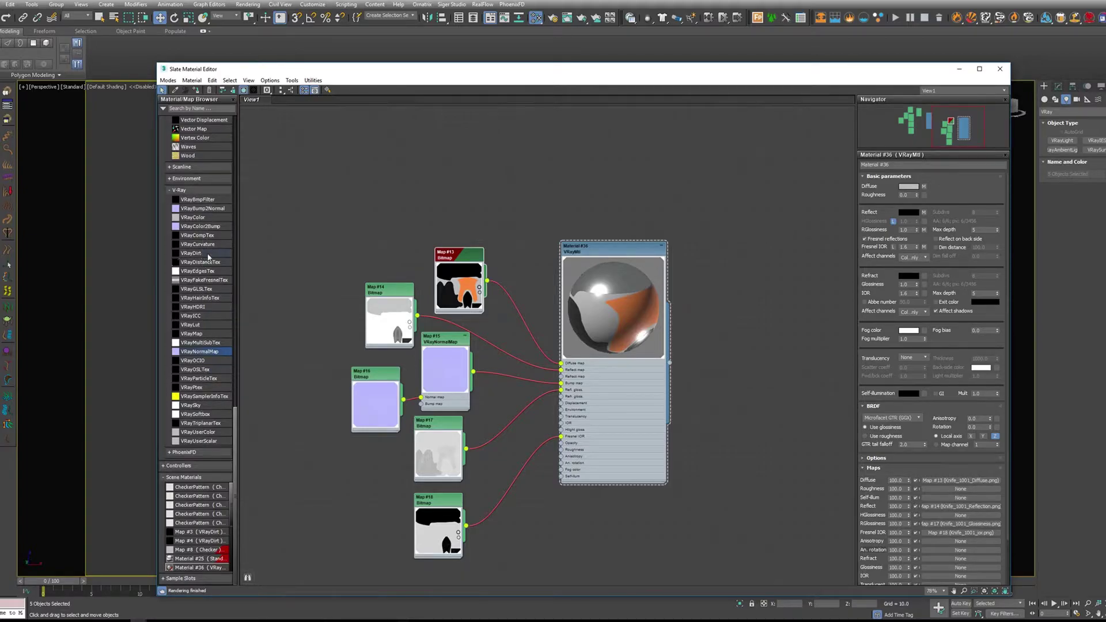
drag(194, 307, 656, 147)
middle_drag(713, 252, 615, 291)
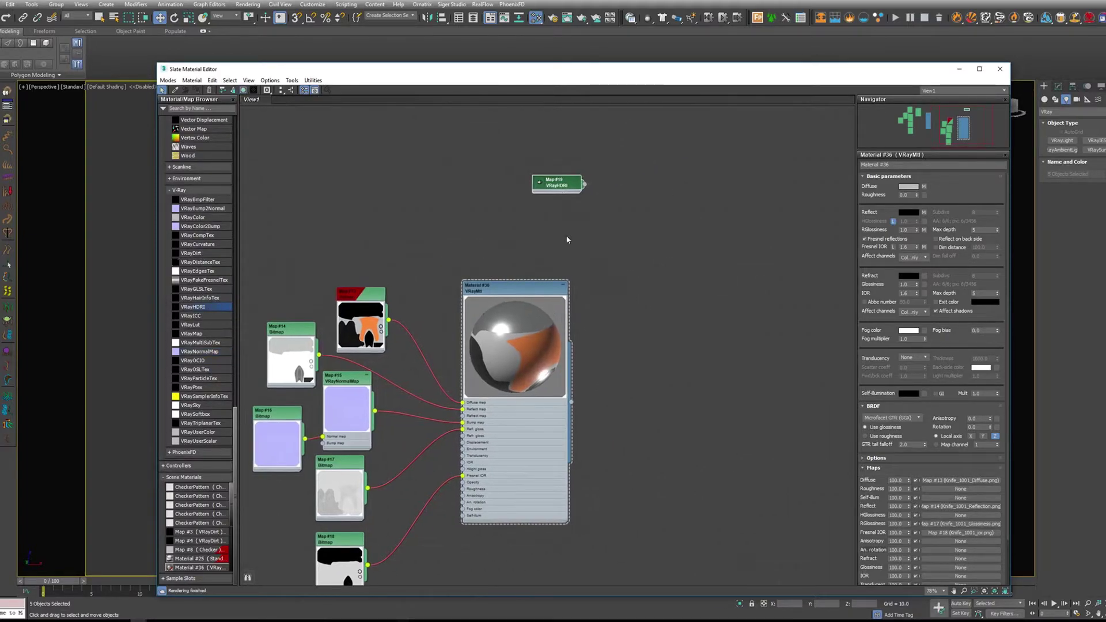
double_click(558, 183)
drag(557, 184, 677, 197)
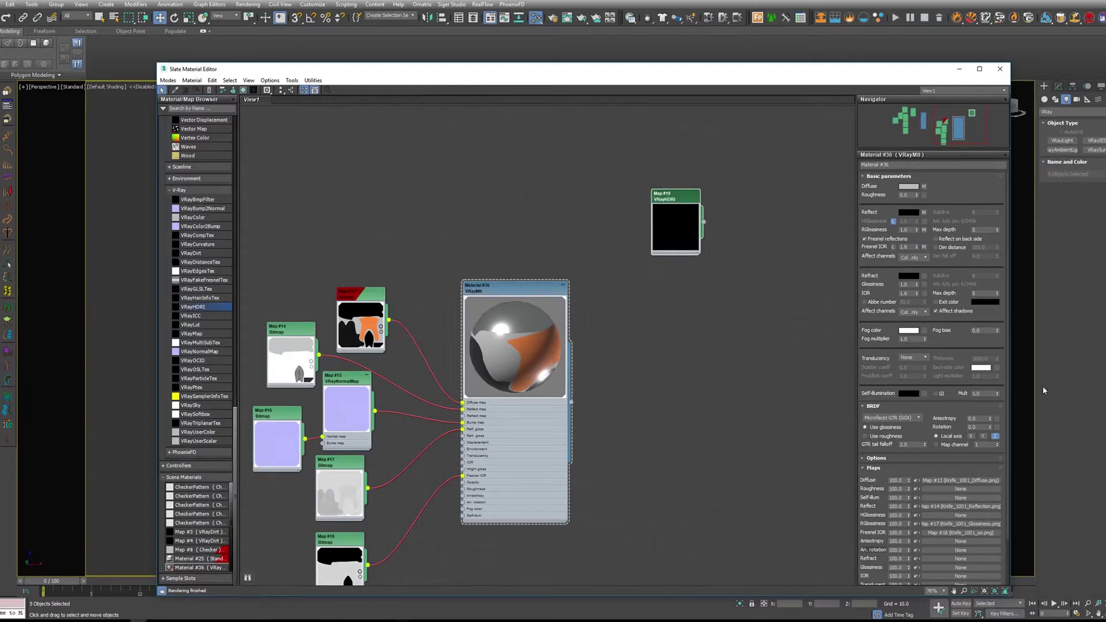
drag(685, 201, 682, 185)
double_click(682, 186)
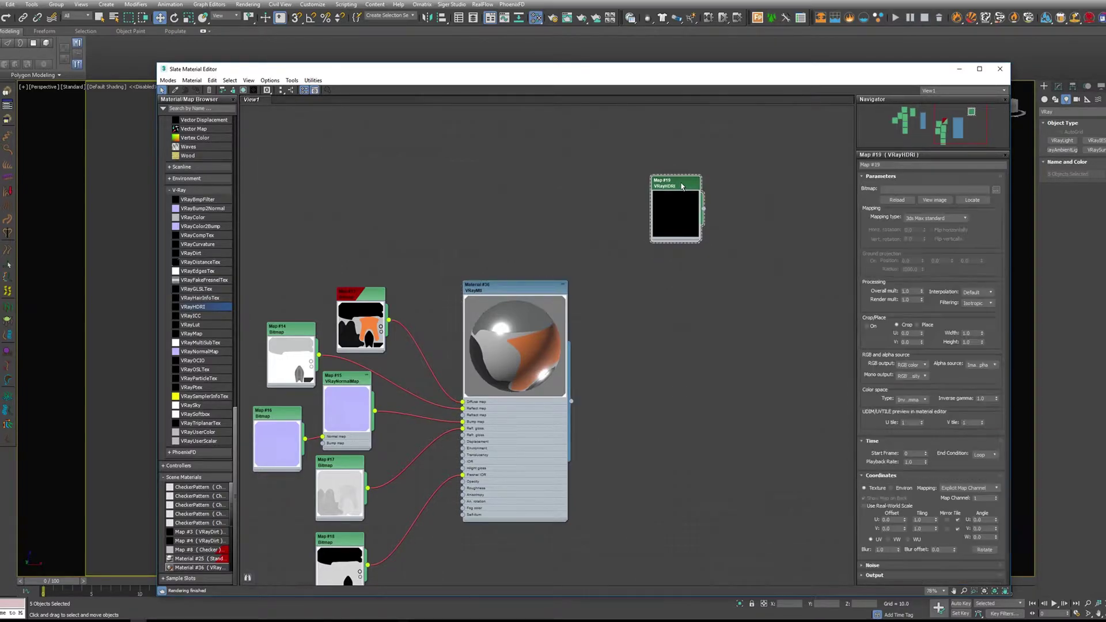
Load skylit_garage_4k from the desktop into the VRayHDRI map and set its mapping type to Spherical
click(996, 190)
click(192, 170)
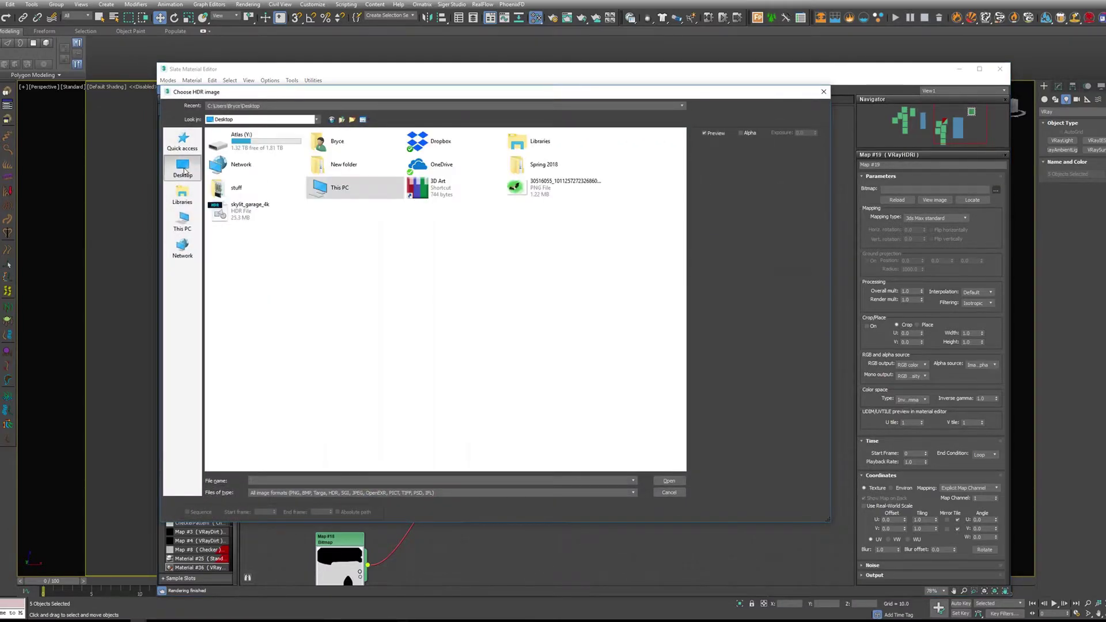
double_click(245, 219)
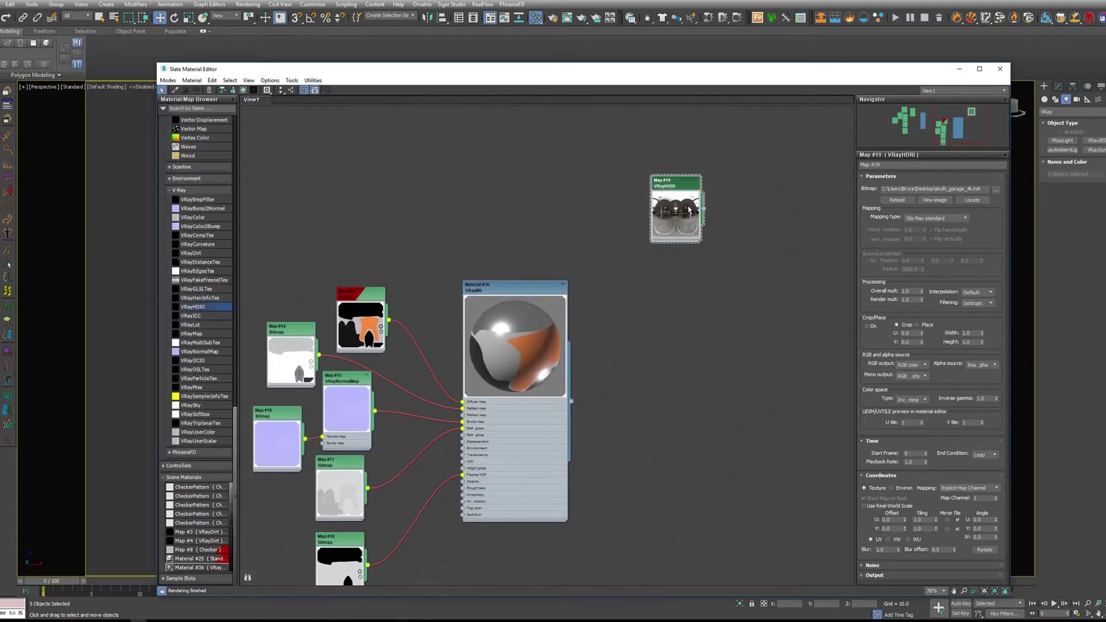
scroll(691, 210, up, 5)
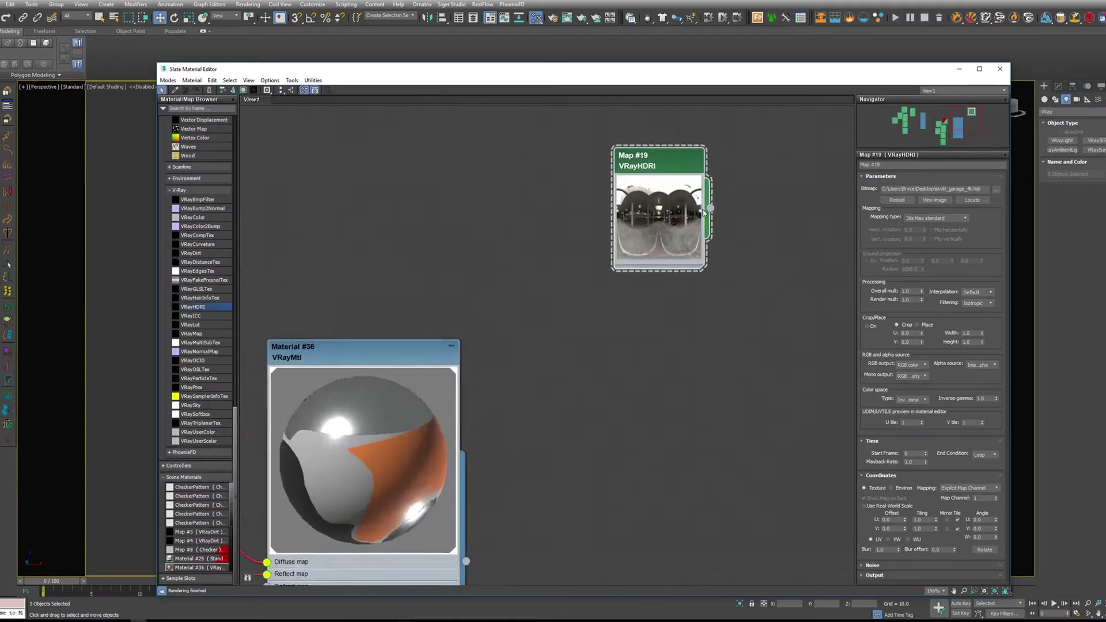
drag(657, 184, 695, 236)
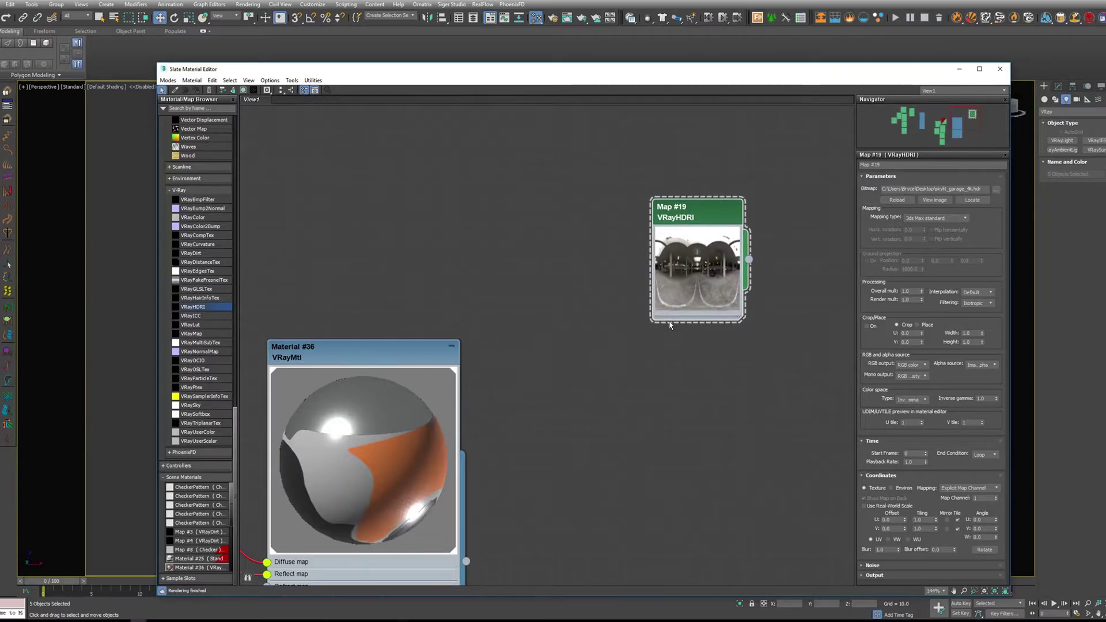
click(963, 220)
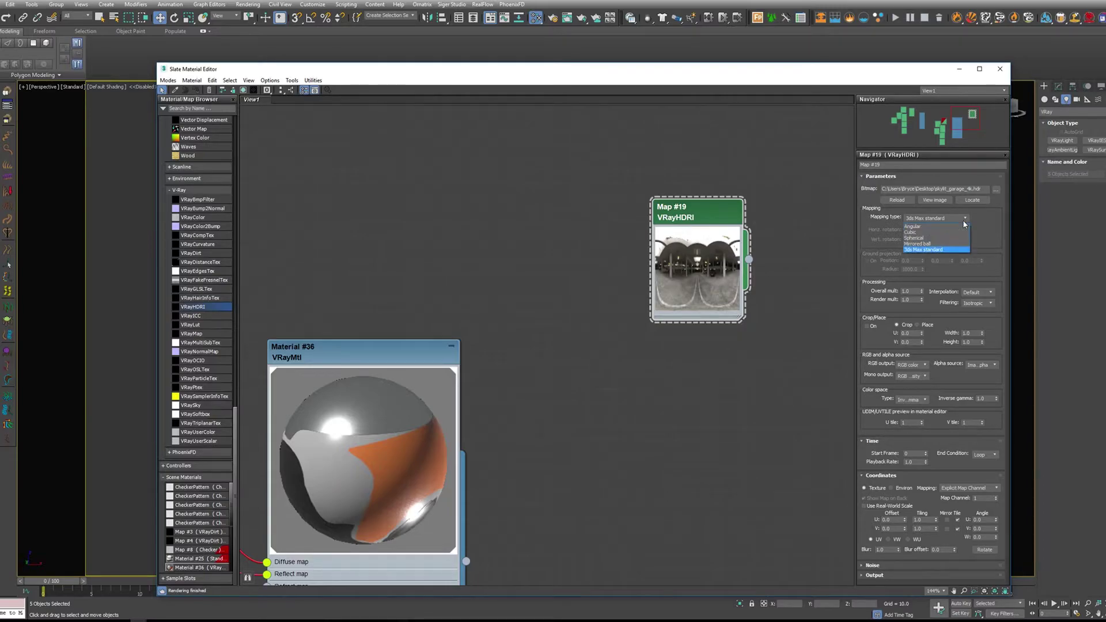
click(935, 238)
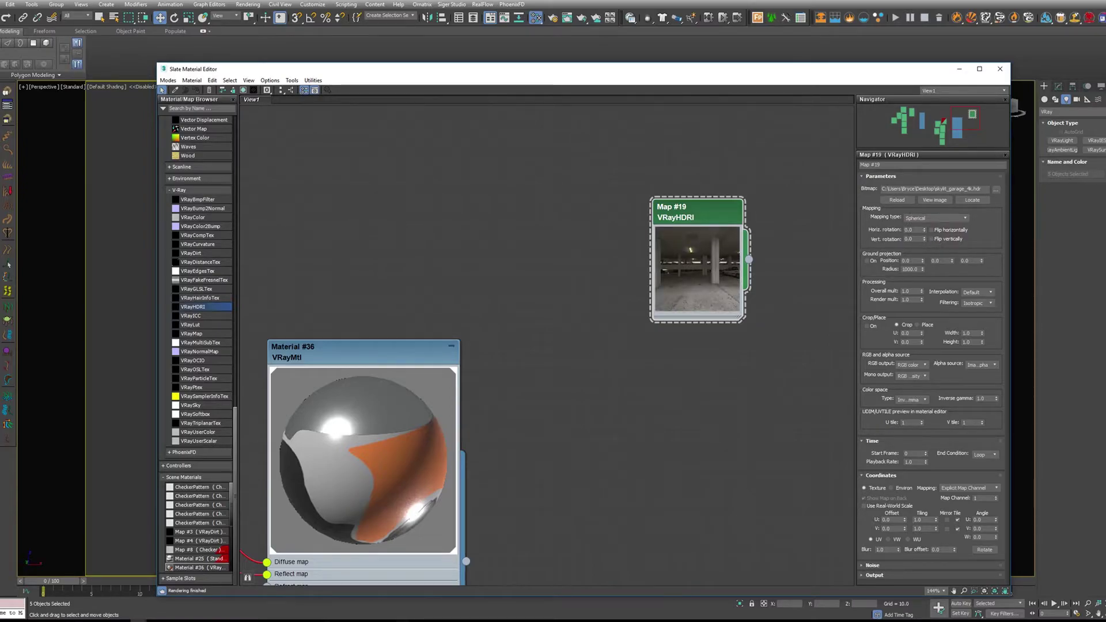
Switch to the browser to view the Skylit Garage panorama, and minimize the browser window
key(alt+Tab)
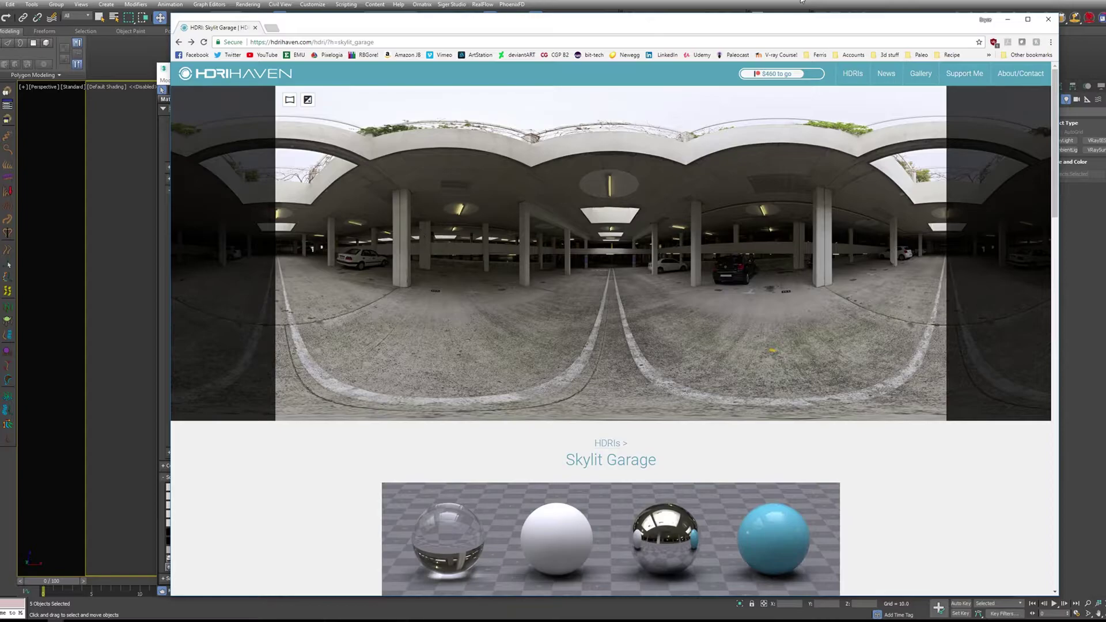
click(1007, 19)
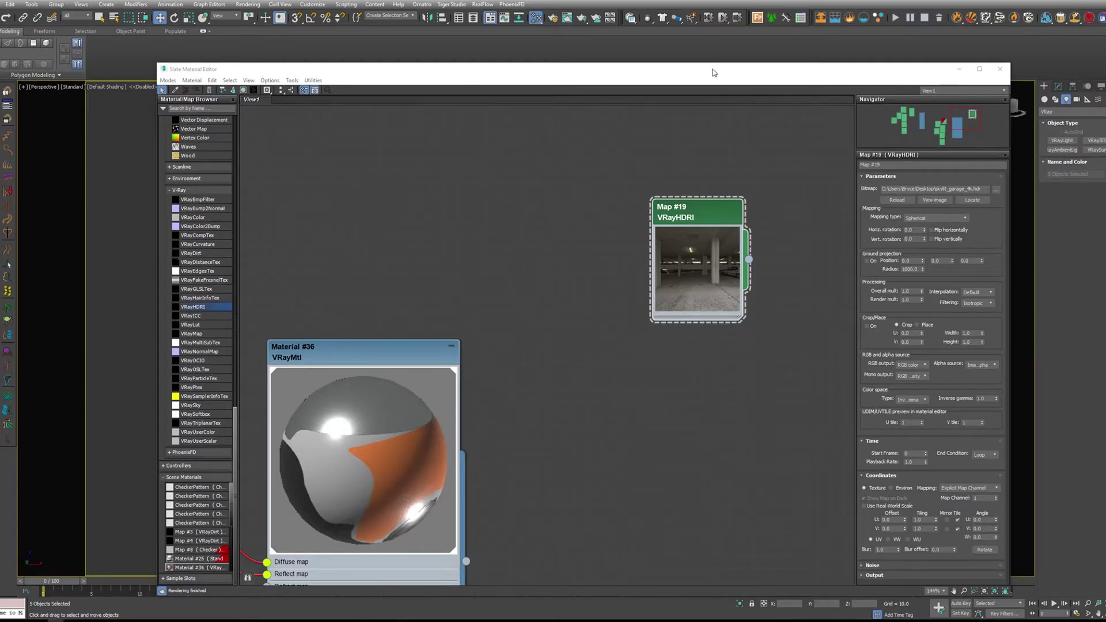
Move the Slate Material Editor aside and draw a VRayLight plane below the machete, about 129 half-length by 164 half-width
drag(712, 78, 624, 68)
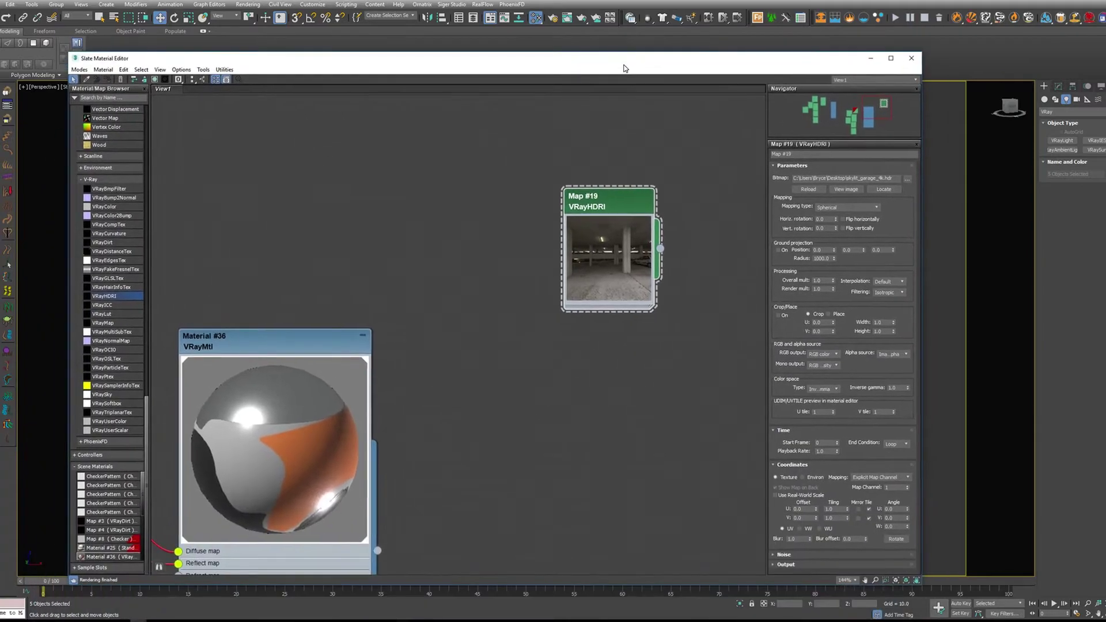
drag(612, 206, 599, 206)
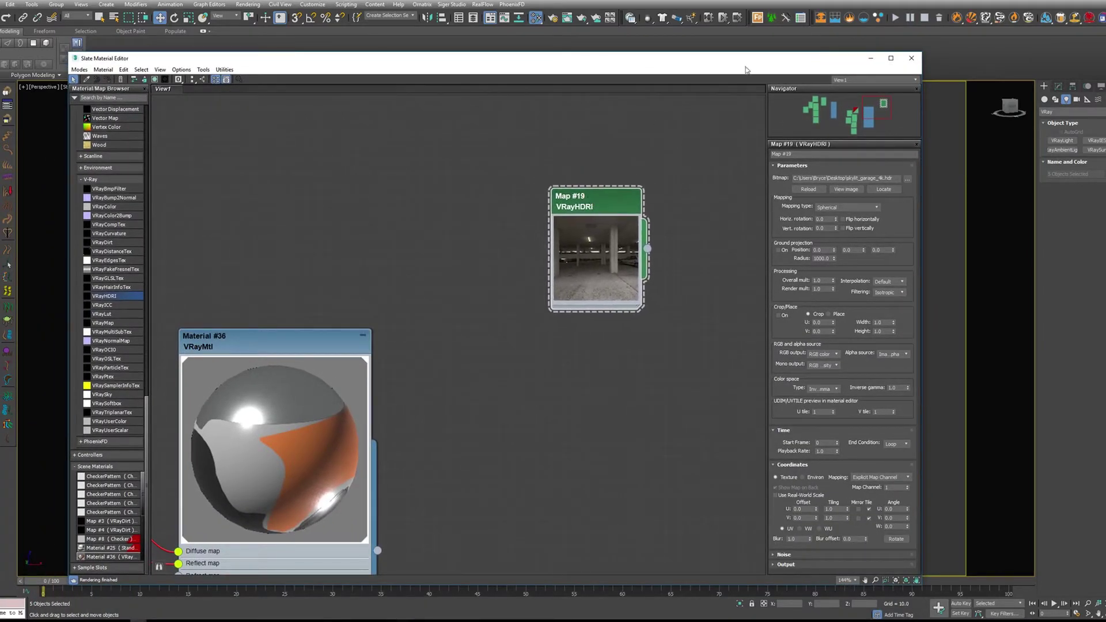
drag(629, 60, 237, 87)
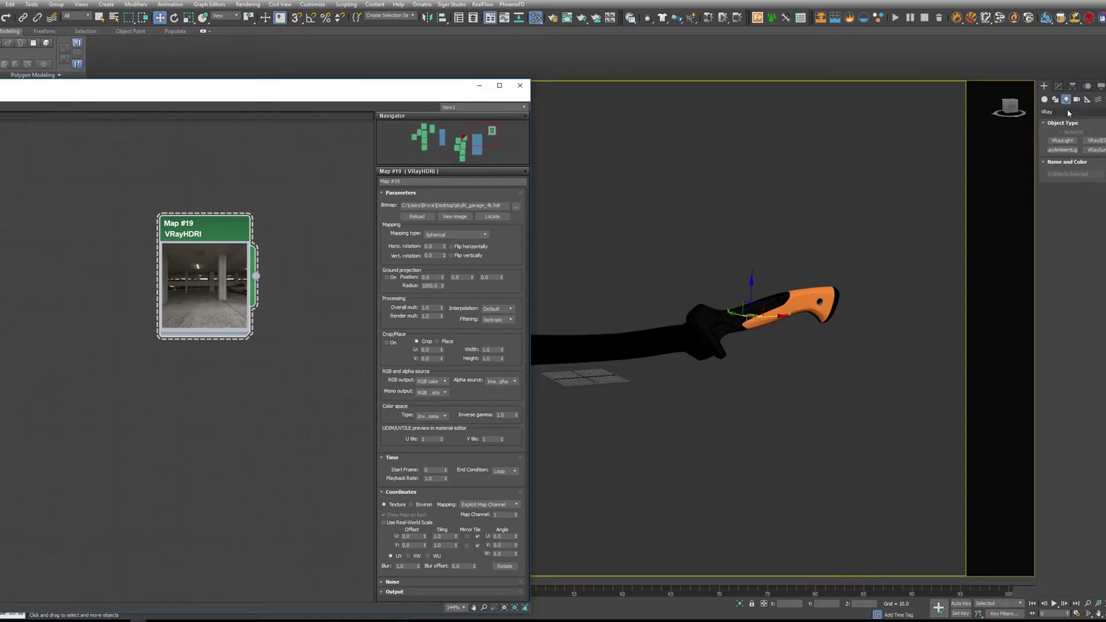
click(1062, 140)
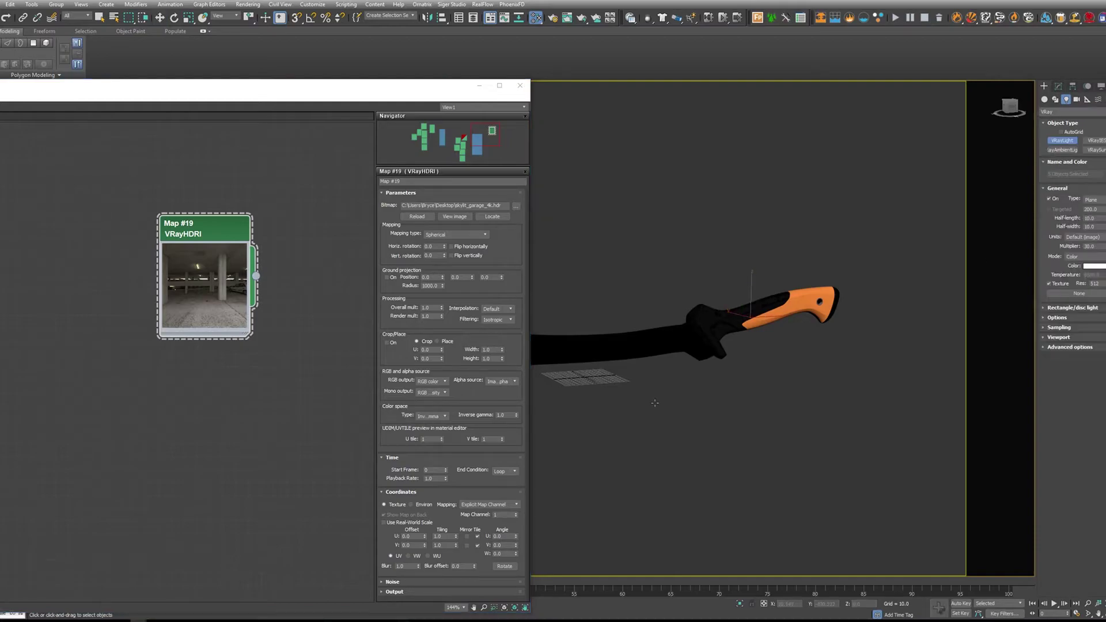
drag(638, 391, 612, 439)
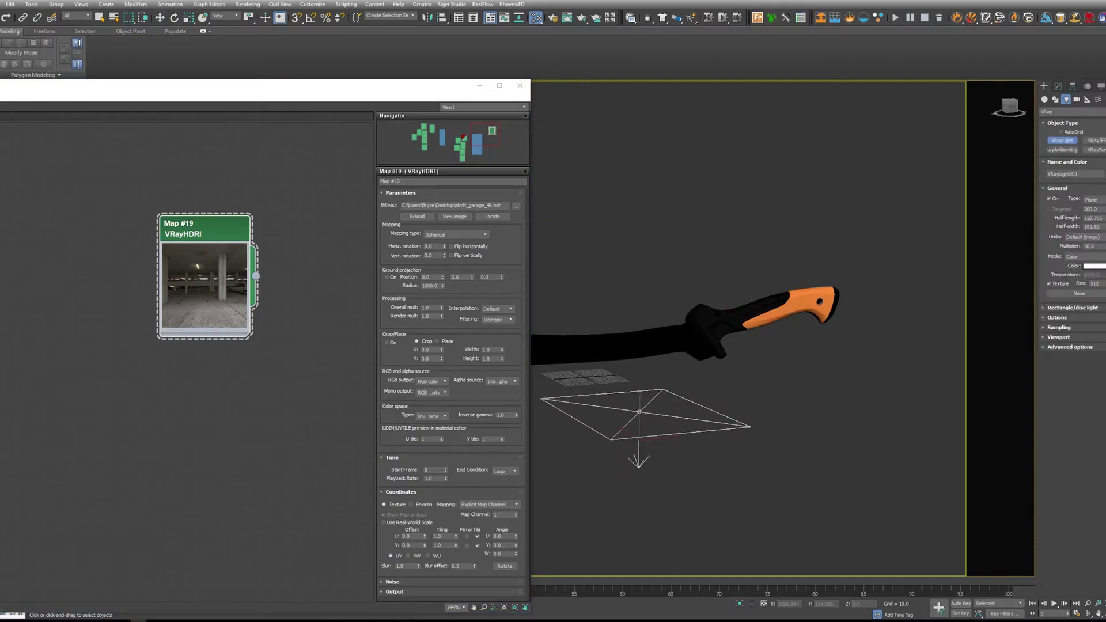
Start an interactive V-Ray render and shrink and move the frame buffer so the plane light is uncovered
key(shift+q)
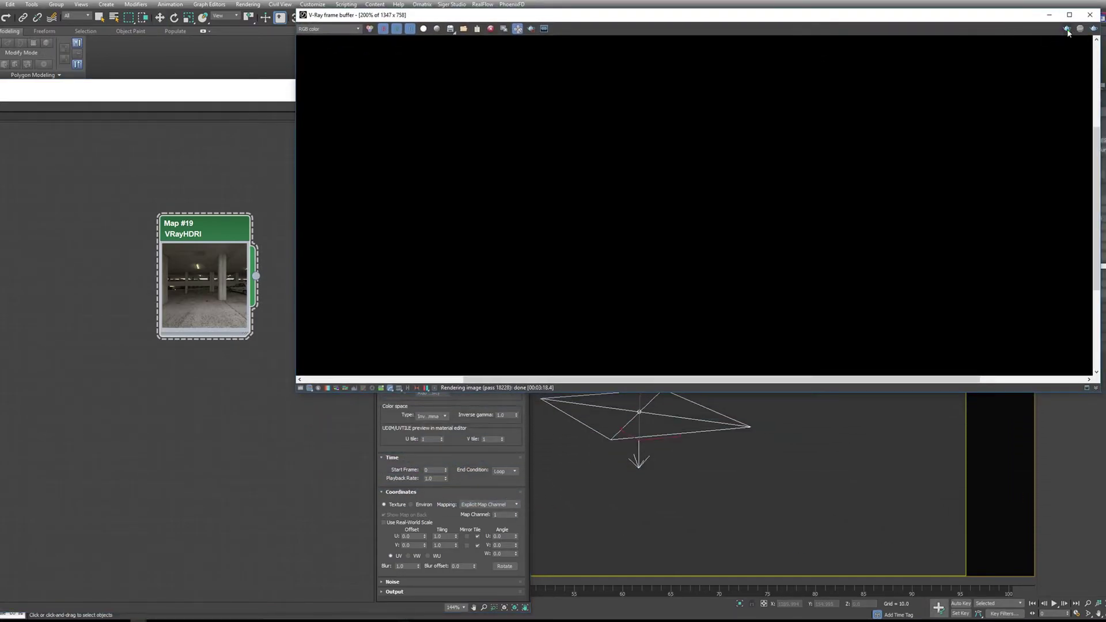
drag(1096, 390, 824, 318)
drag(518, 15, 778, 10)
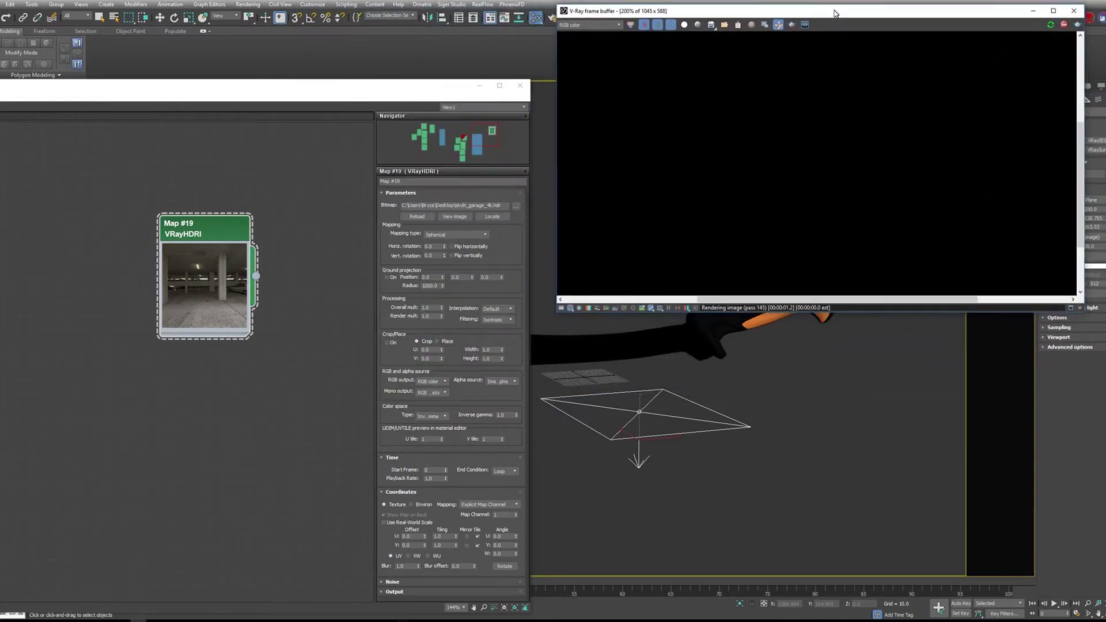
Raise the plane light above the machete to test its illumination, undo the move, and close the frame buffer
click(640, 412)
key(w)
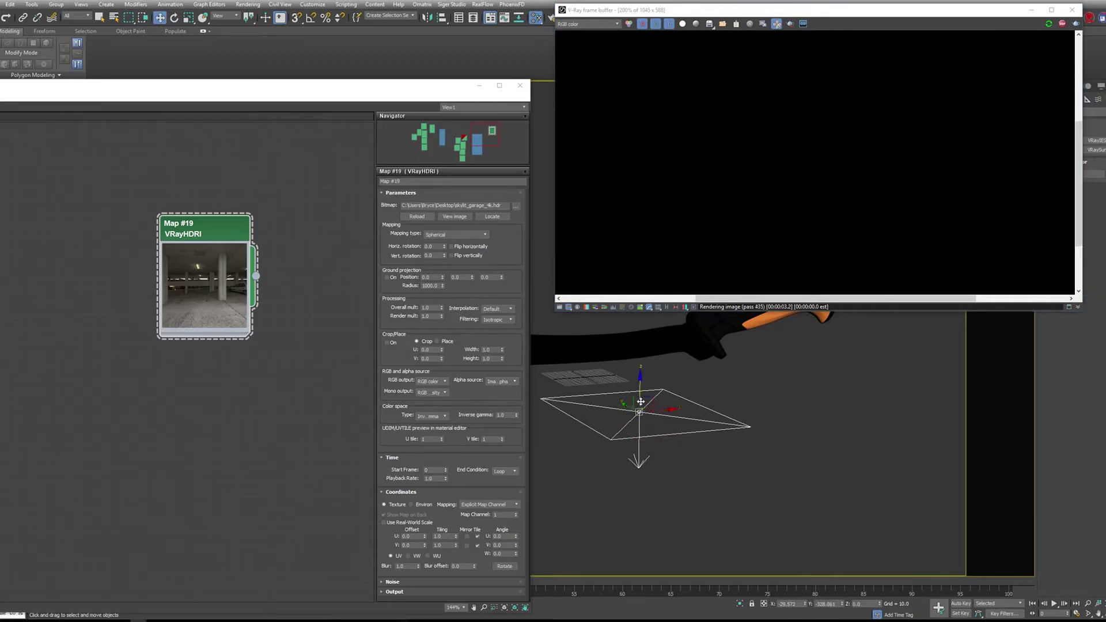
drag(638, 403, 626, 114)
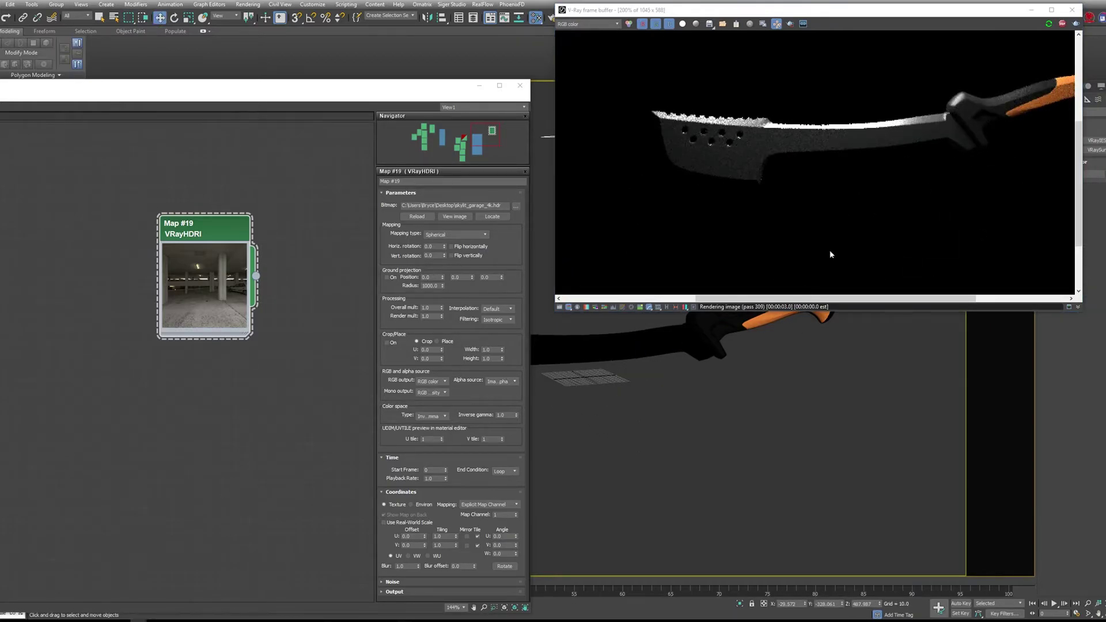
key(ctrl+z)
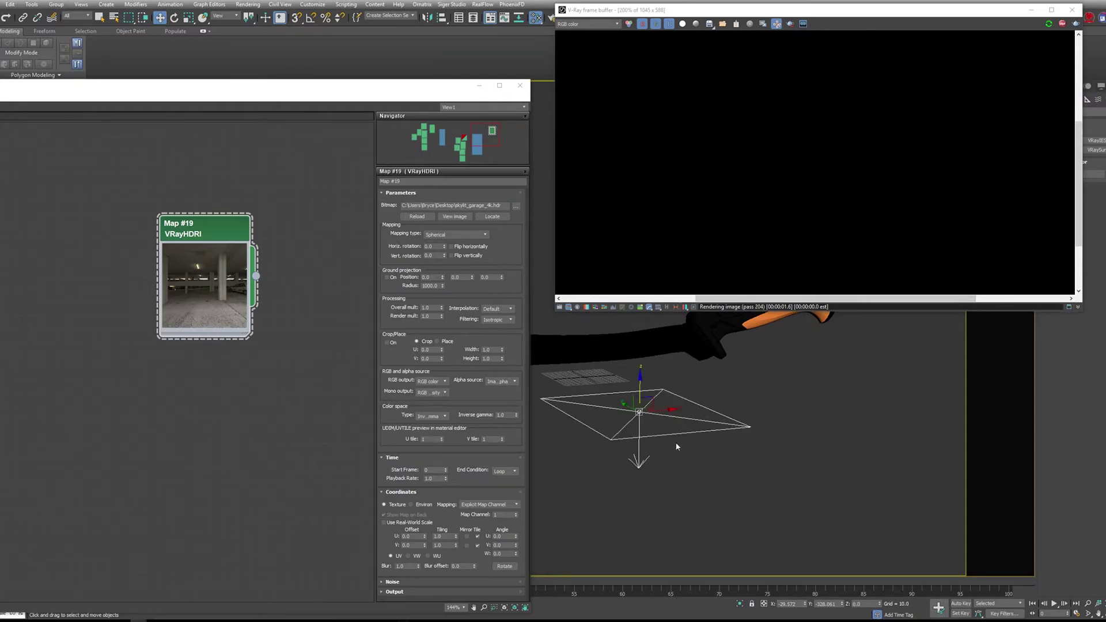
click(1072, 9)
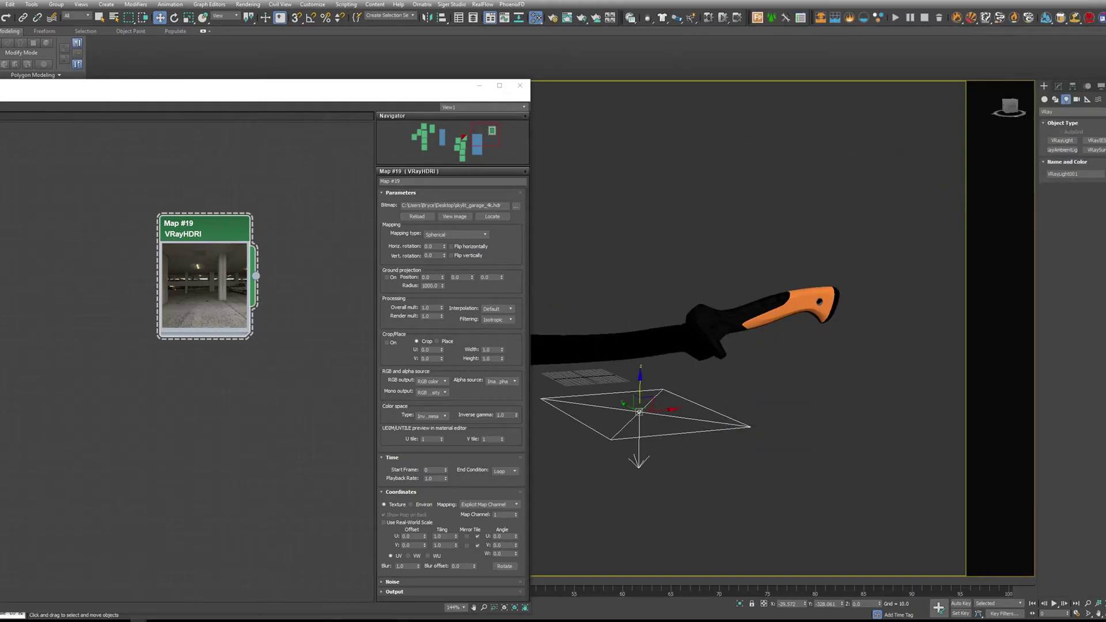
Open the VRayLight's modifier settings, nudge the VRayHDRI node, and change the light type to Dome
click(1058, 86)
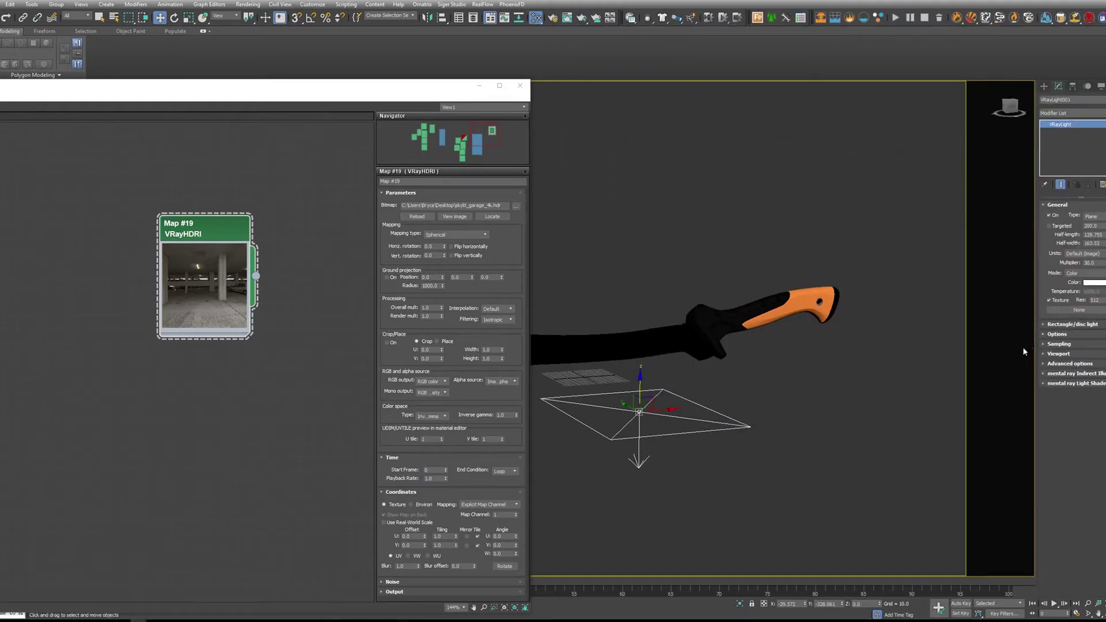
mouse_move(218, 241)
mouse_down()
mouse_move(225, 270)
mouse_move(231, 255)
mouse_up()
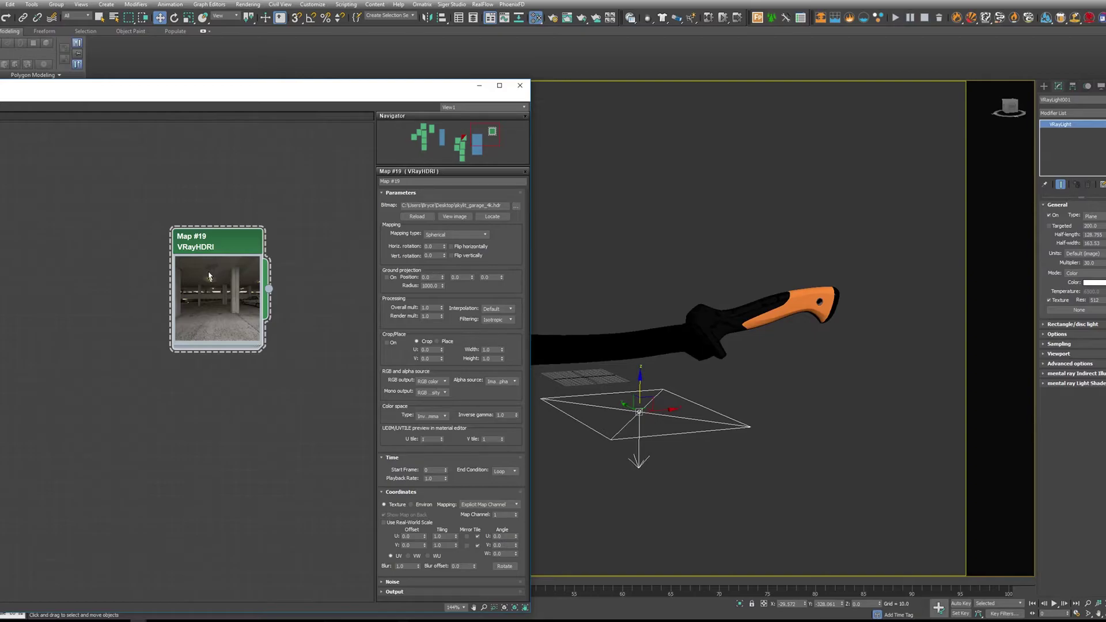
mouse_move(211, 255)
mouse_down()
mouse_move(218, 272)
mouse_move(217, 258)
mouse_up()
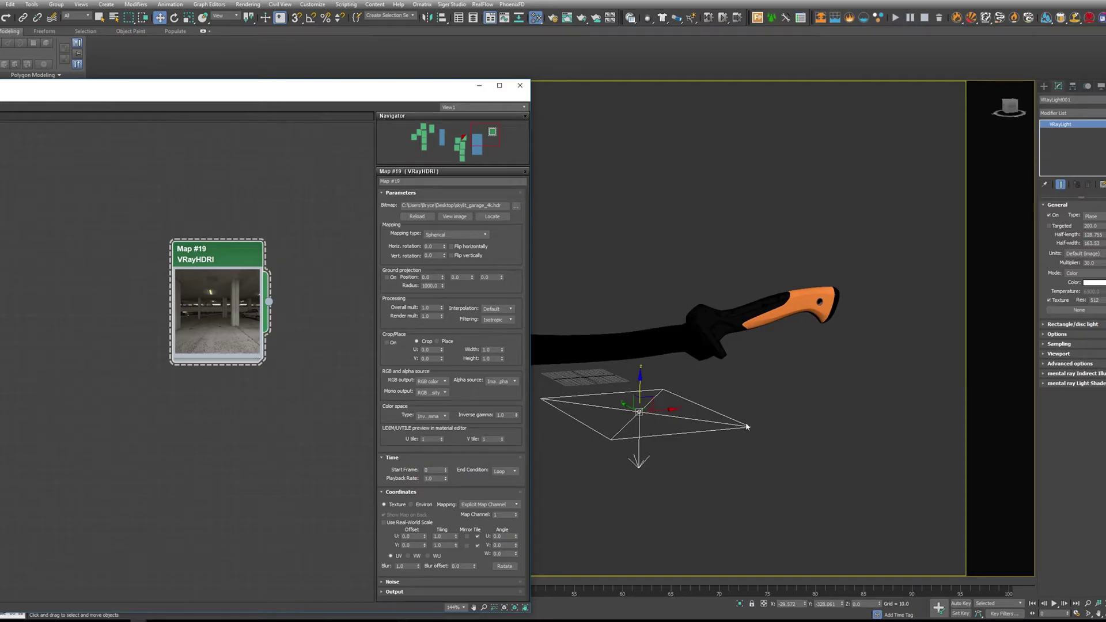
click(1091, 216)
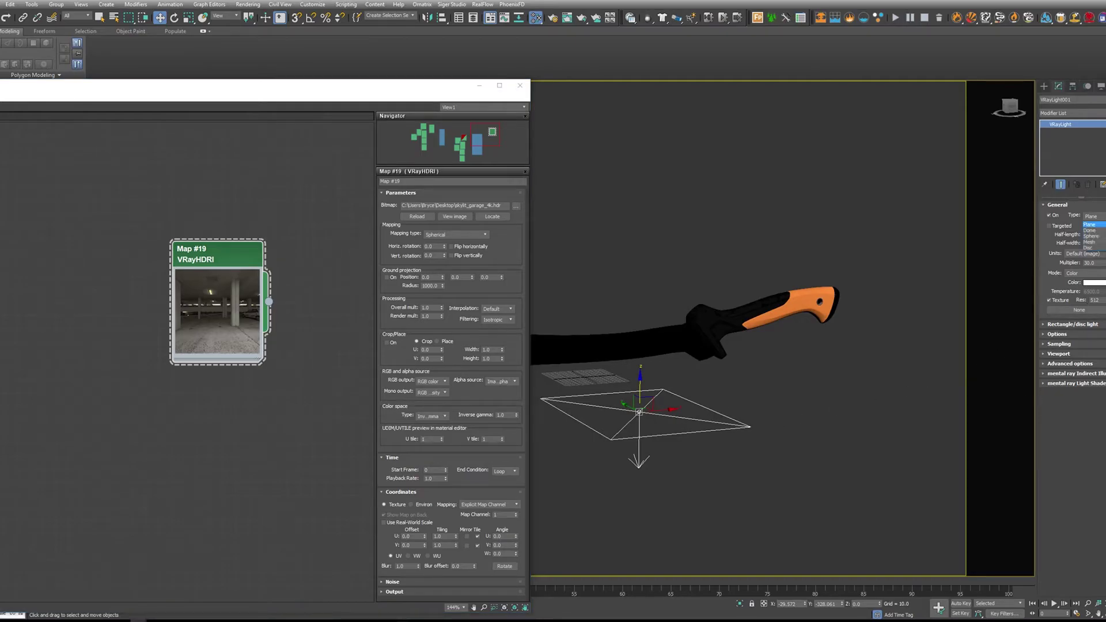
click(1091, 232)
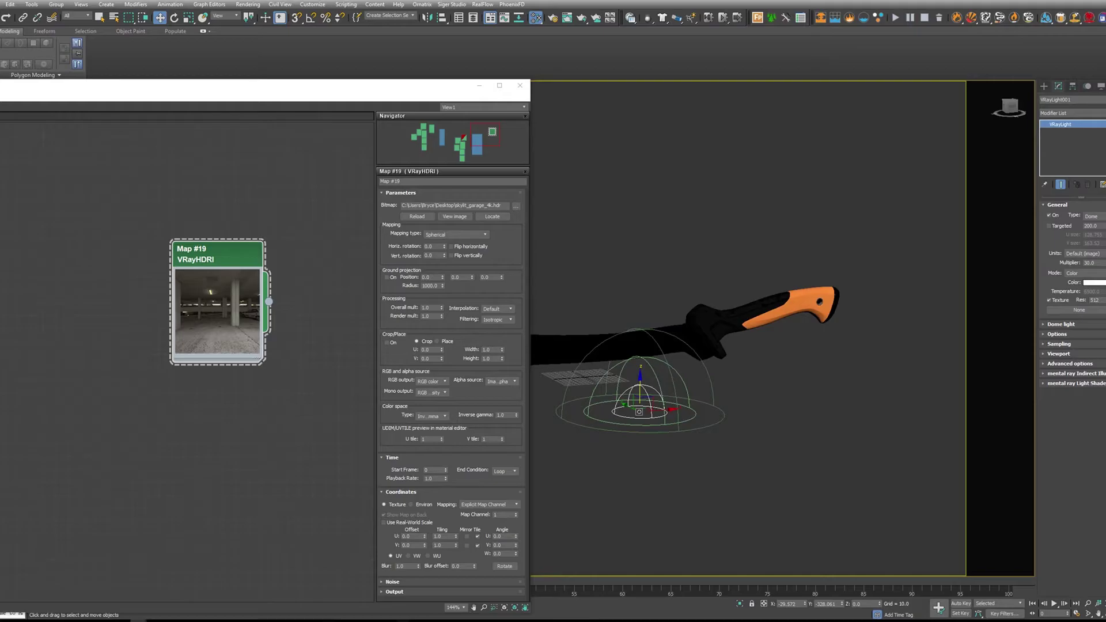
Move the frame buffer clear of the light settings, assign the VRayHDRI map to the dome light's texture as an instance, and inspect the render
drag(914, 62, 856, 12)
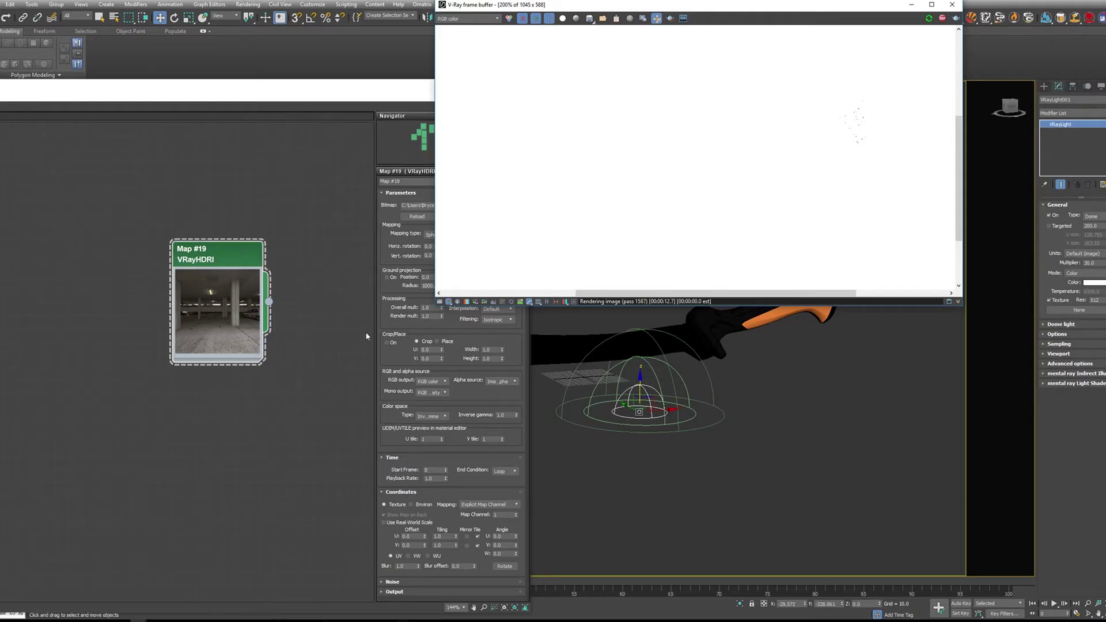
drag(269, 301, 1077, 313)
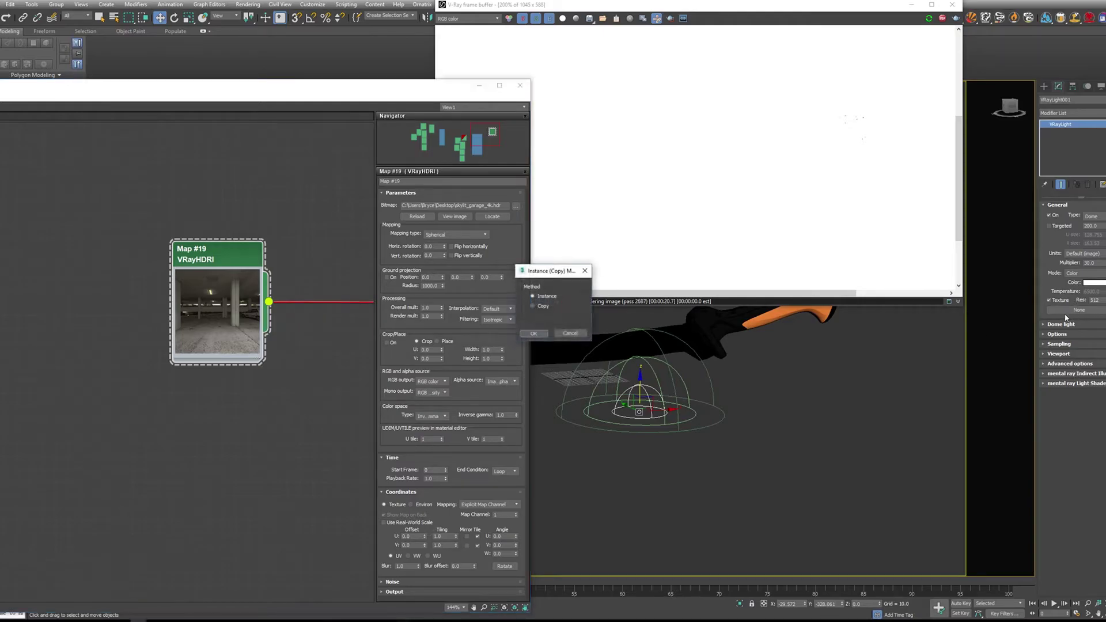
click(534, 333)
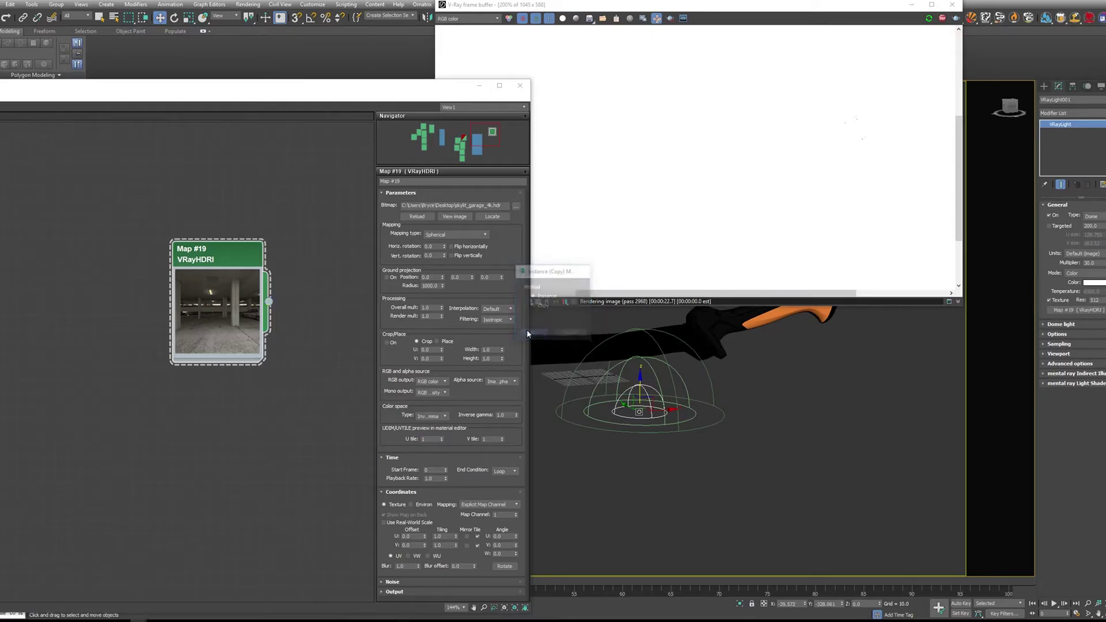
drag(247, 265, 235, 291)
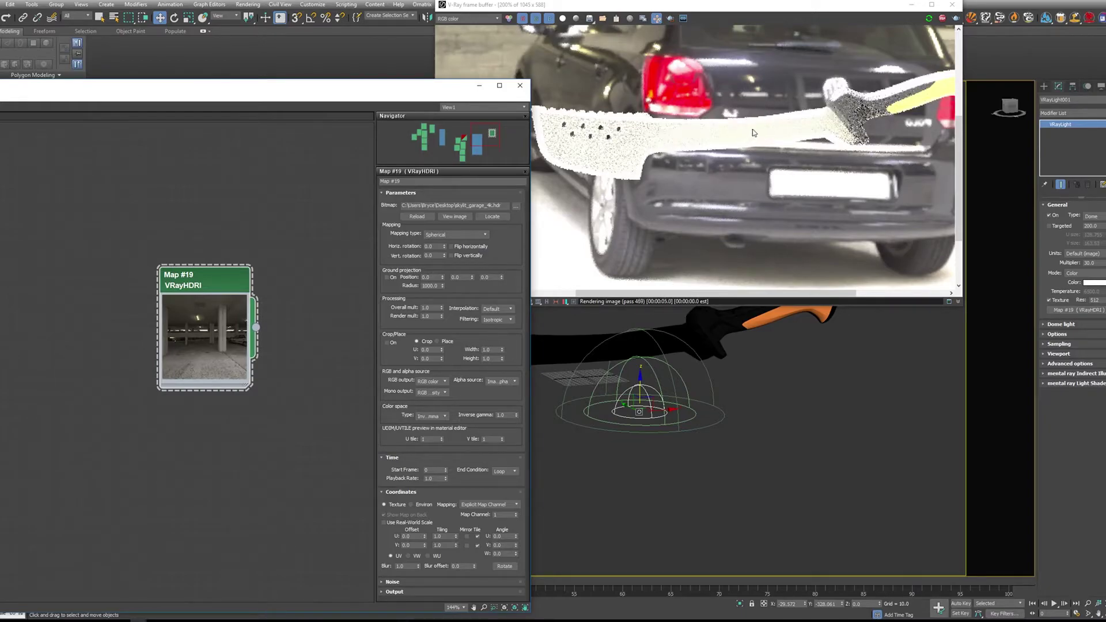
scroll(766, 137, down, 1)
scroll(766, 137, up, 1)
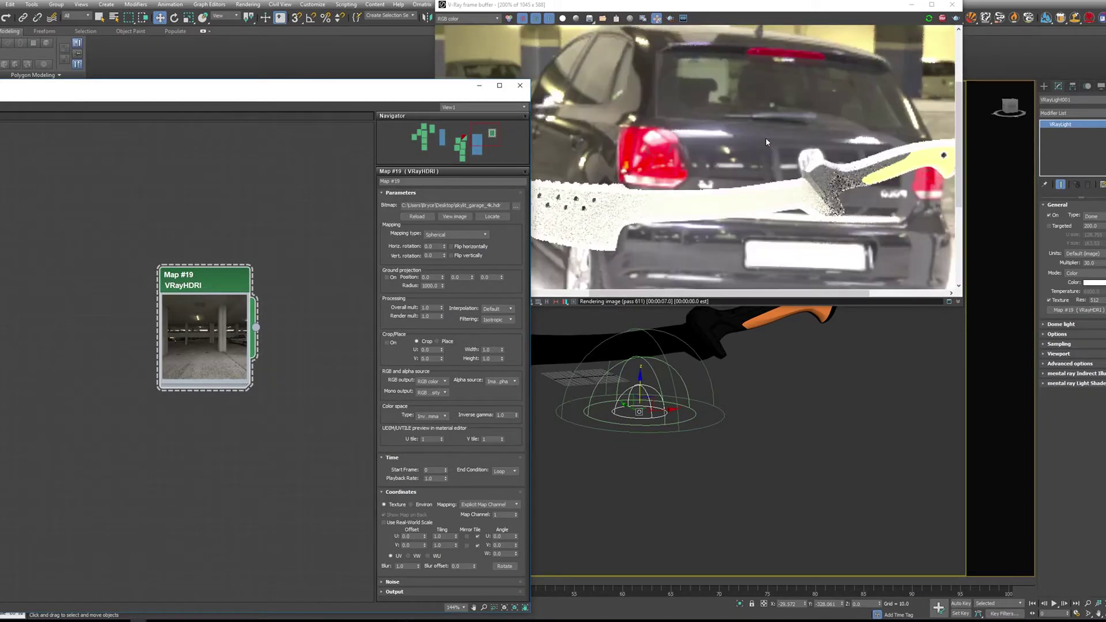
Set the dome light's multiplier to 1 and close the material editor
double_click(1089, 262)
text(1)
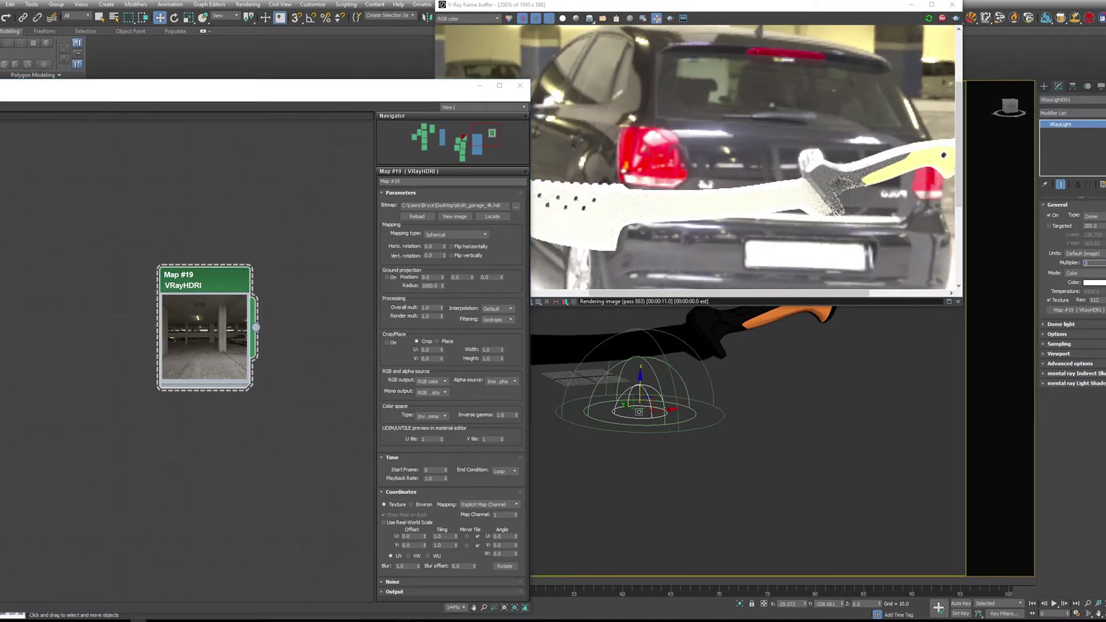
key(Return)
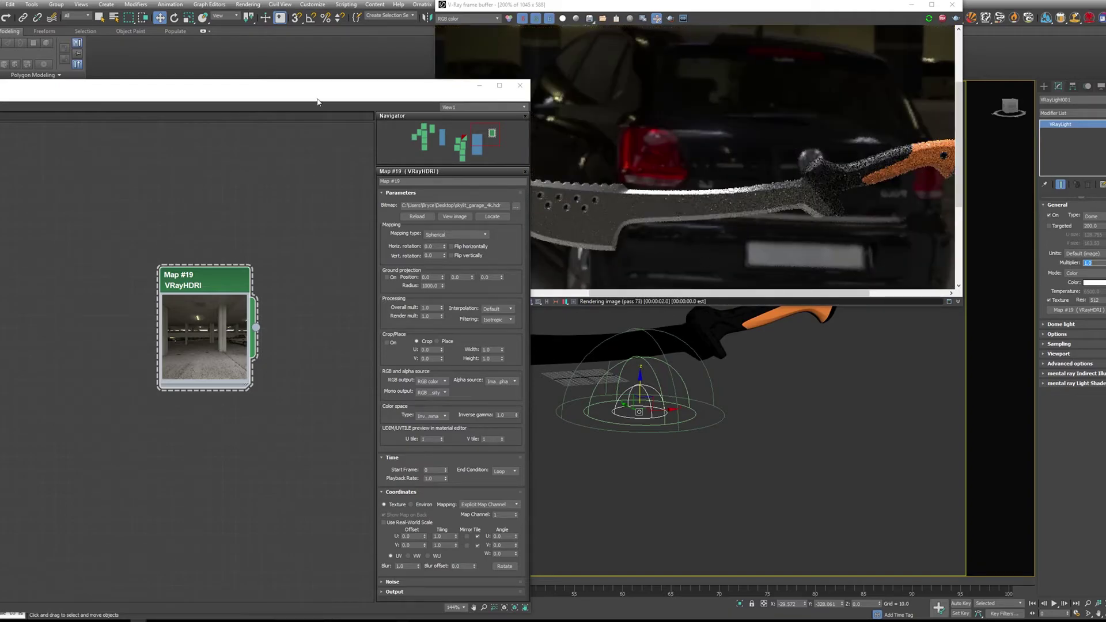
key(m)
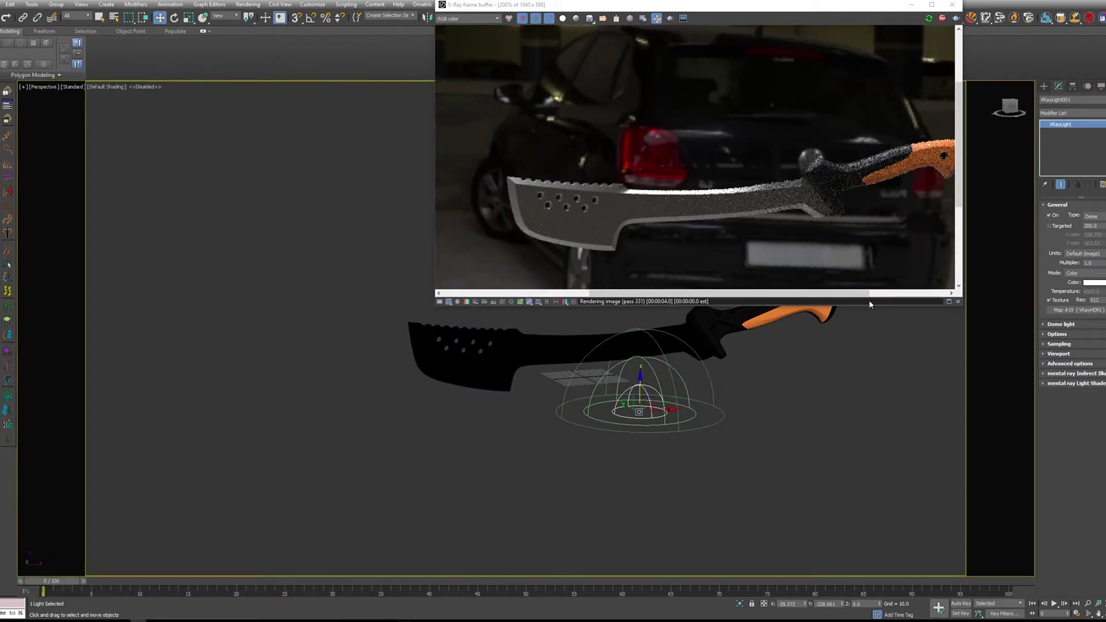
Test the dome light's multiplier at 0.2, and set it to 2
click(1053, 262)
key(BackSpace)
text(0.2)
key(Return)
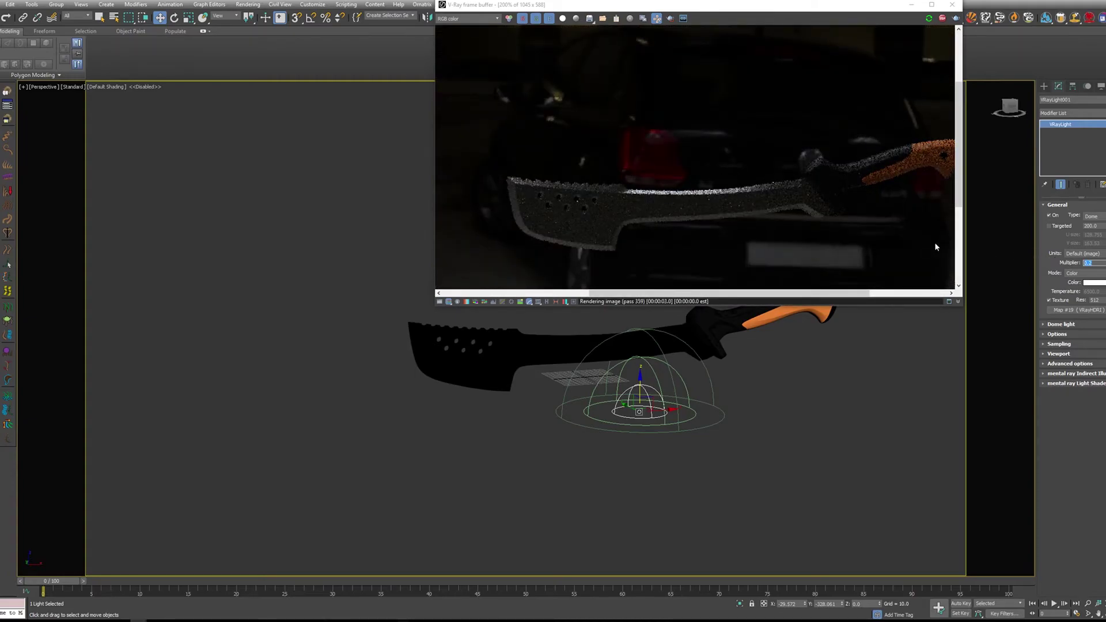
text(2)
key(Return)
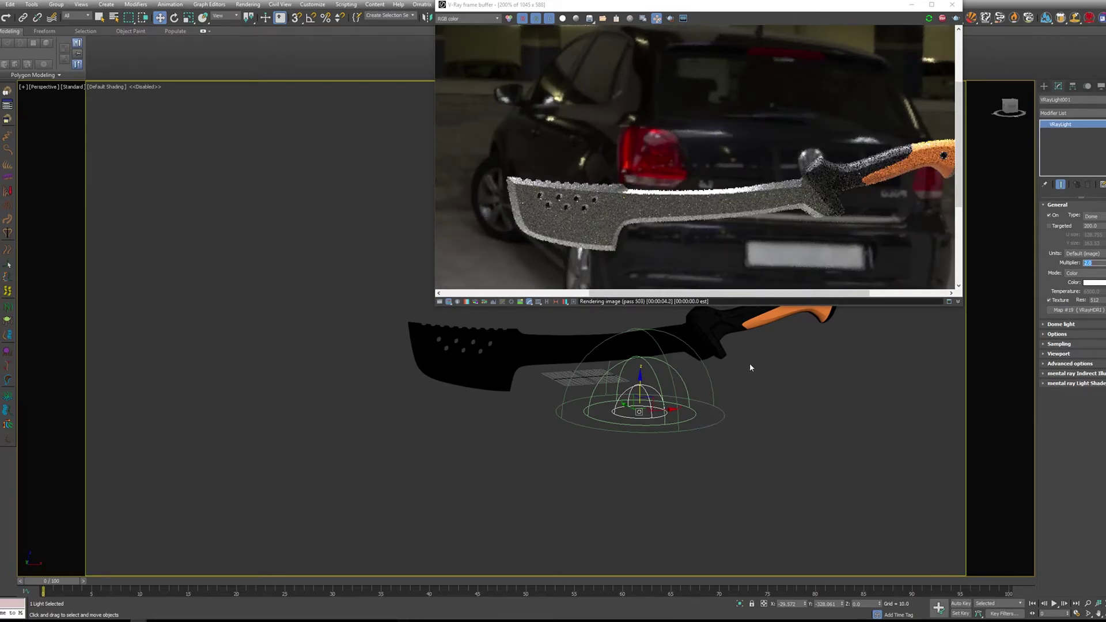
Move the frame buffer aside and reframe the perspective view so the whole machete is rendered from its side against the garage
drag(764, 6, 893, 1)
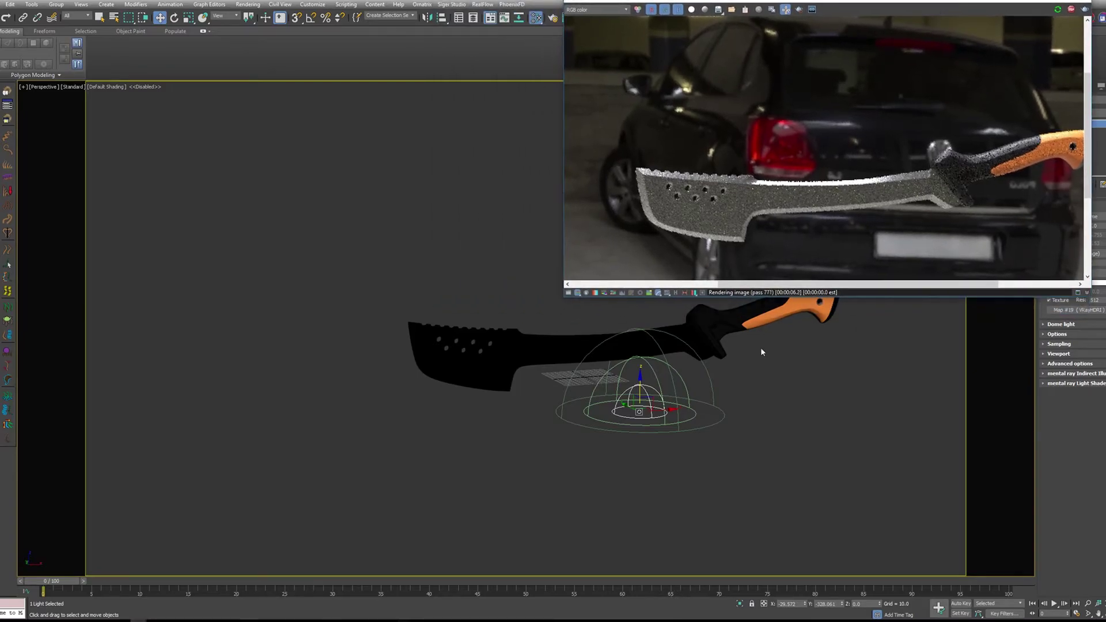
middle_drag(761, 368, 841, 383)
scroll(662, 387, up, 5)
scroll(681, 412, down, 3)
scroll(762, 402, down, 3)
scroll(761, 410, up, 3)
scroll(761, 410, up, 2)
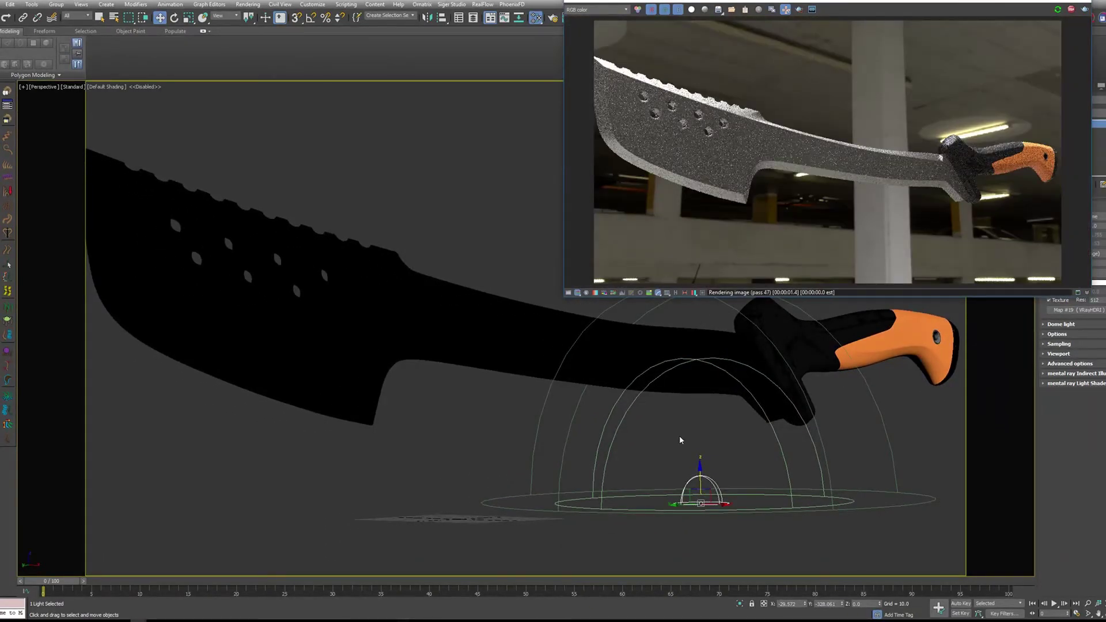
middle_drag(680, 440, 687, 437)
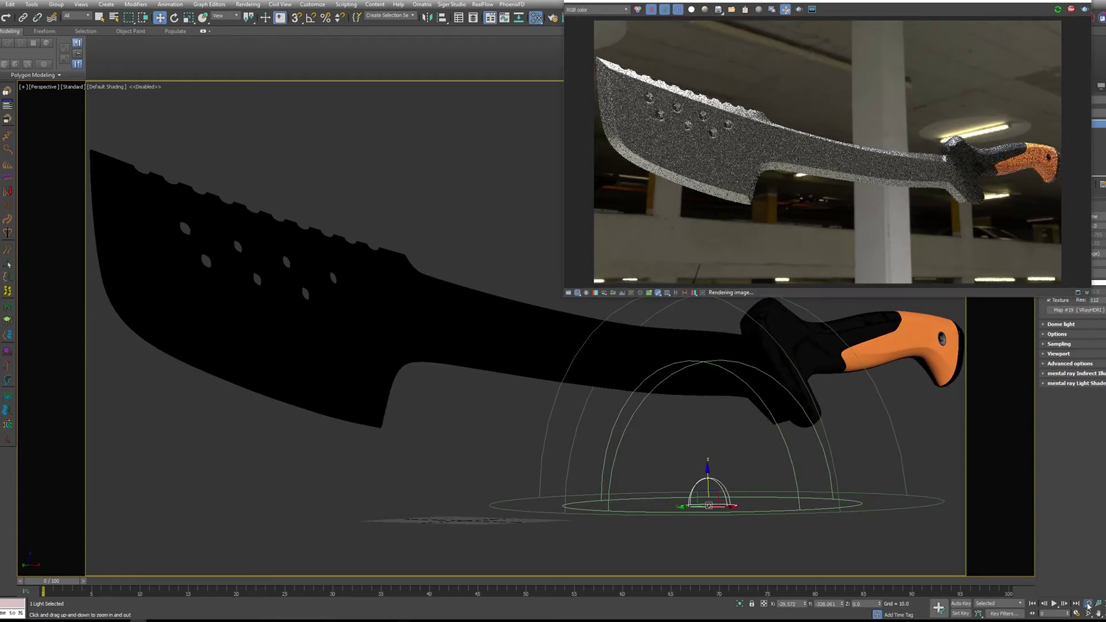
ctrl+alt+middle_drag(841, 452, 837, 465)
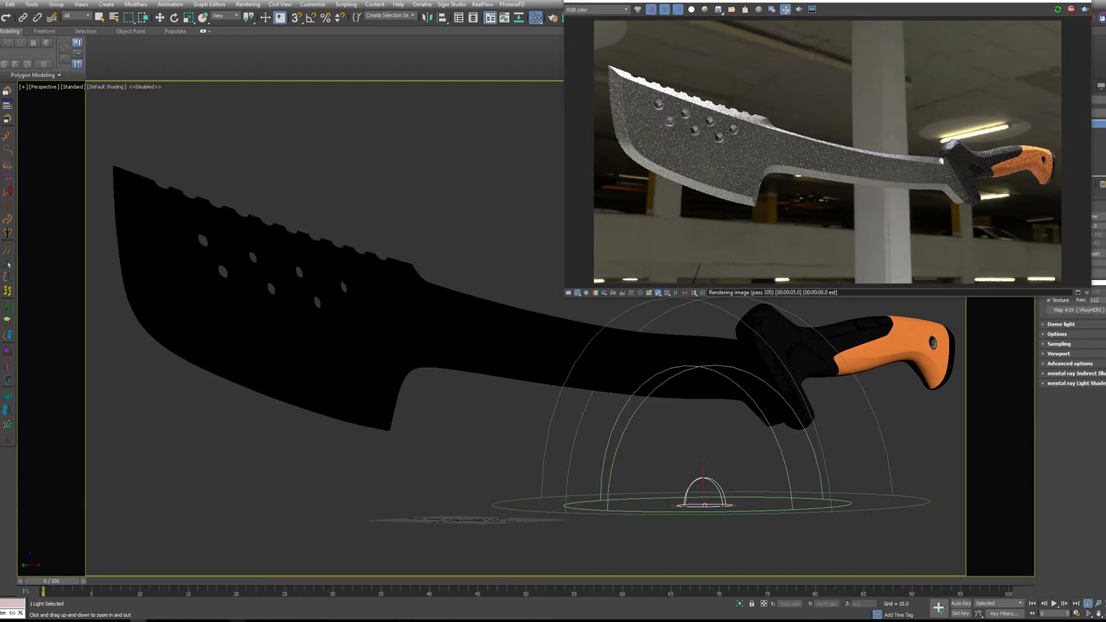
Switch to Substance Painter, widen the 3D view, and orbit the machete to match the angle of the V-Ray render
mouse_move(236, 620)
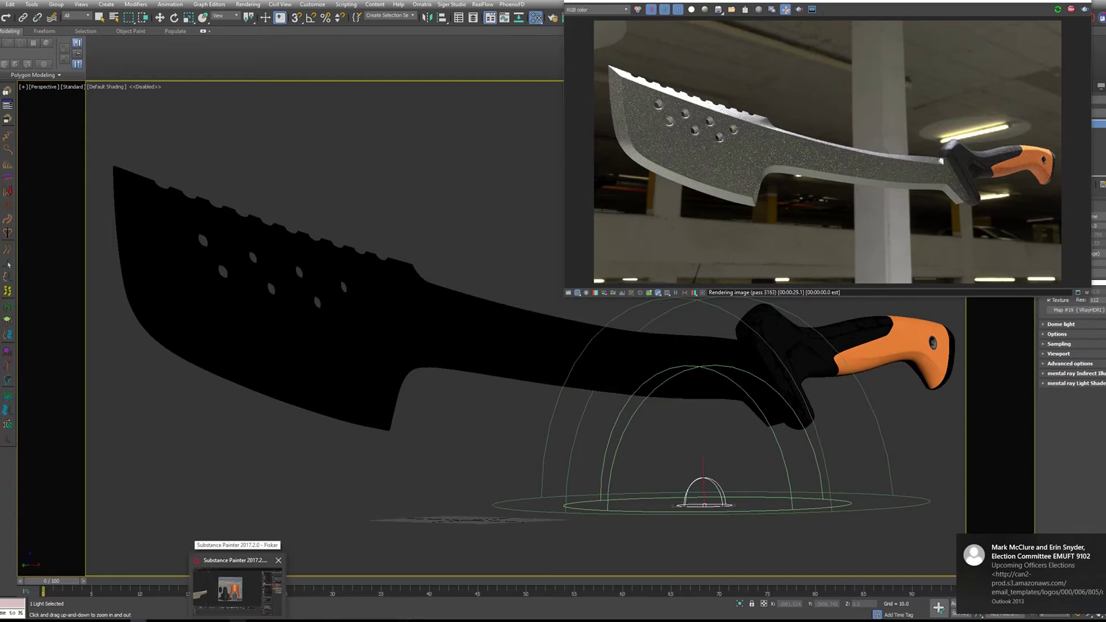
click(237, 587)
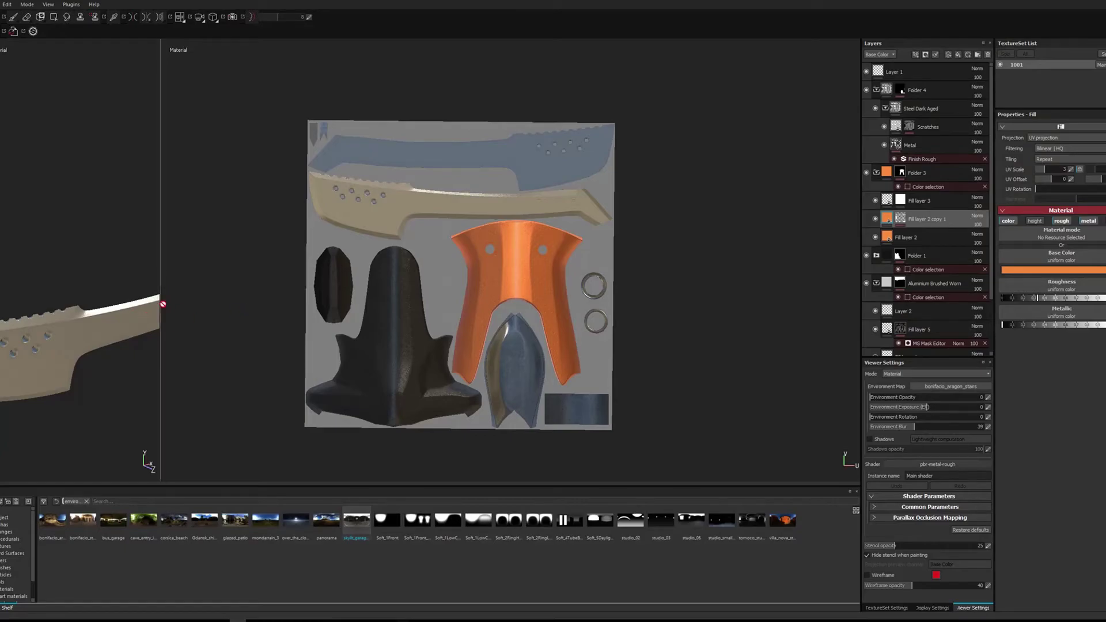
drag(161, 303, 724, 303)
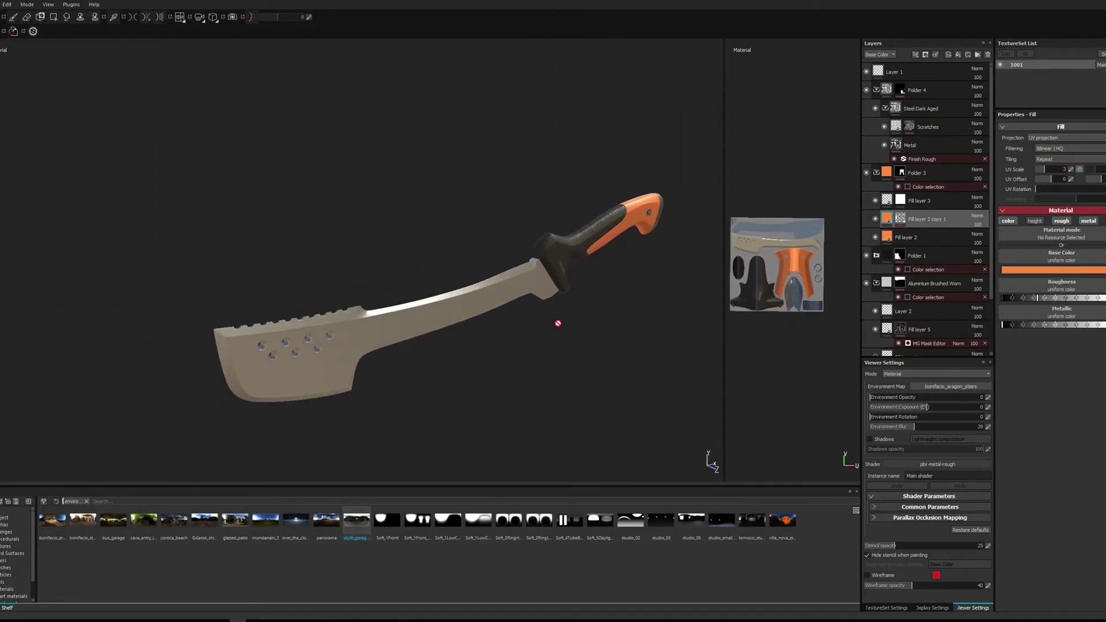
alt+drag(518, 302, 476, 251)
alt+right_drag(476, 251, 599, 383)
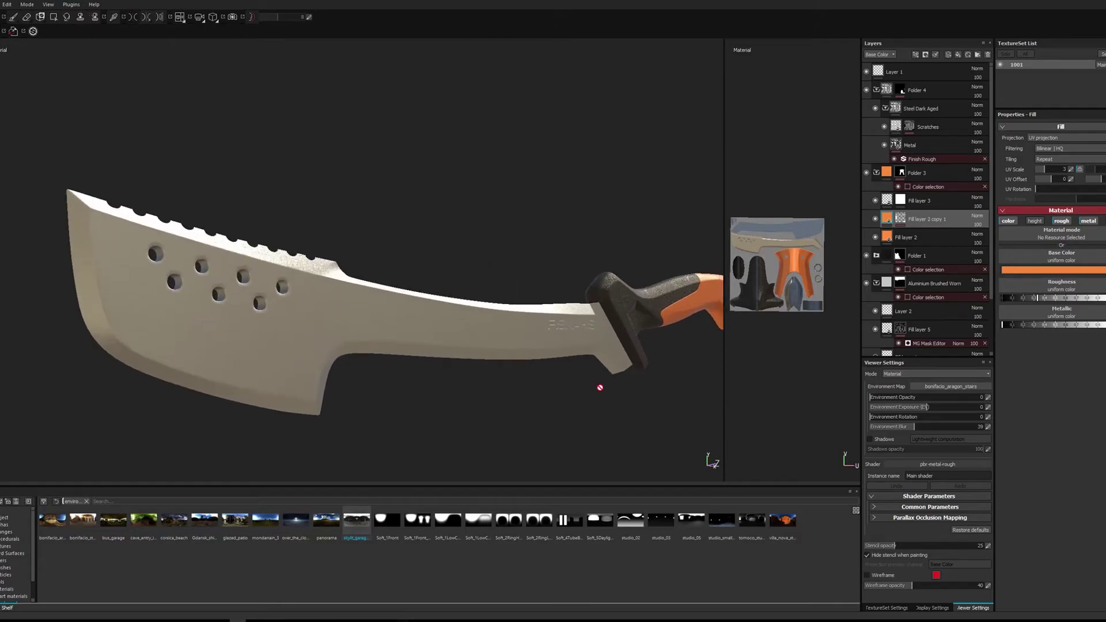
alt+drag(600, 382, 600, 355)
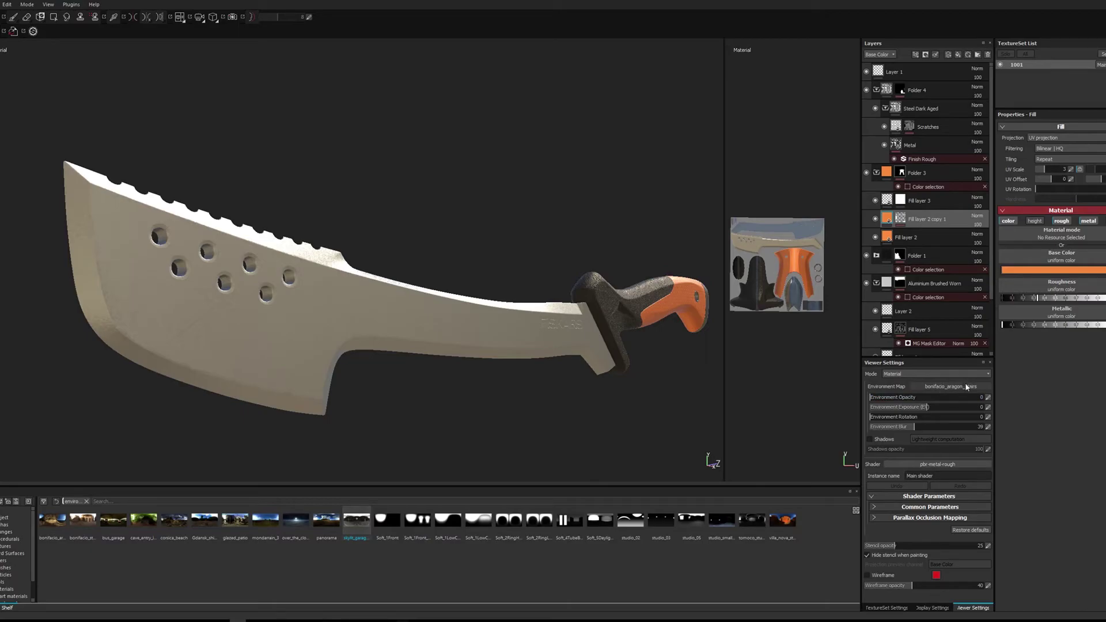
click(29, 502)
click(612, 187)
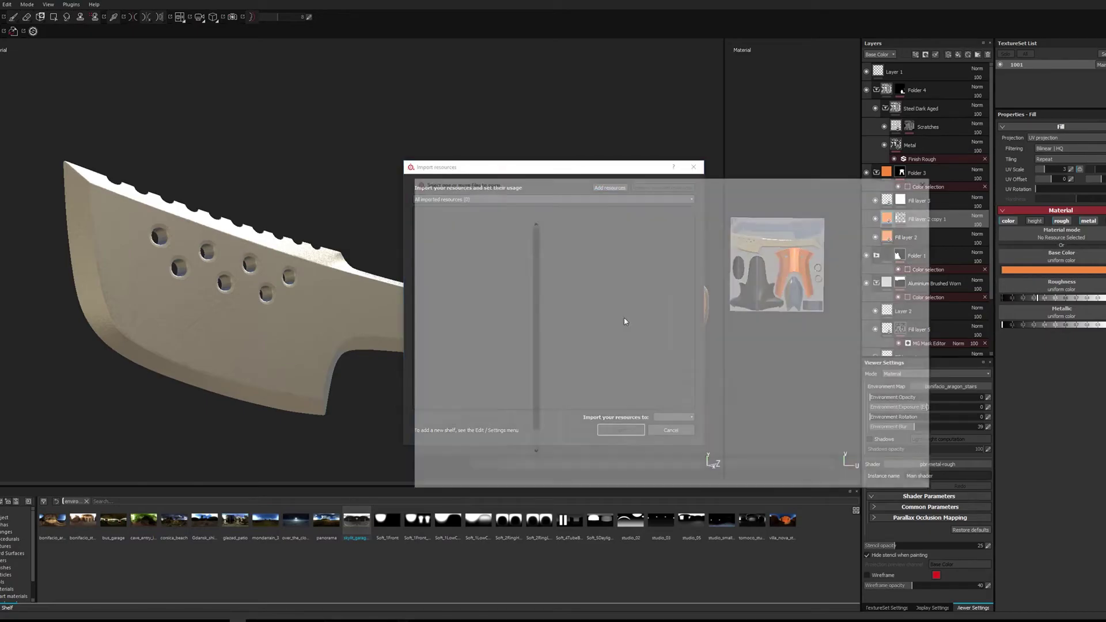
double_click(617, 348)
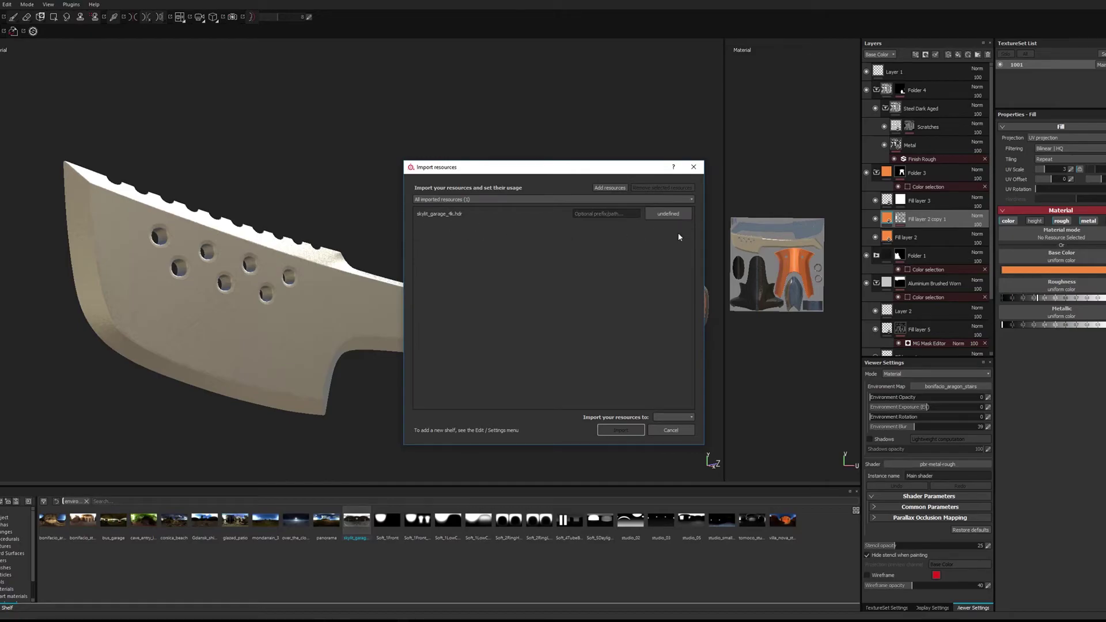
click(668, 215)
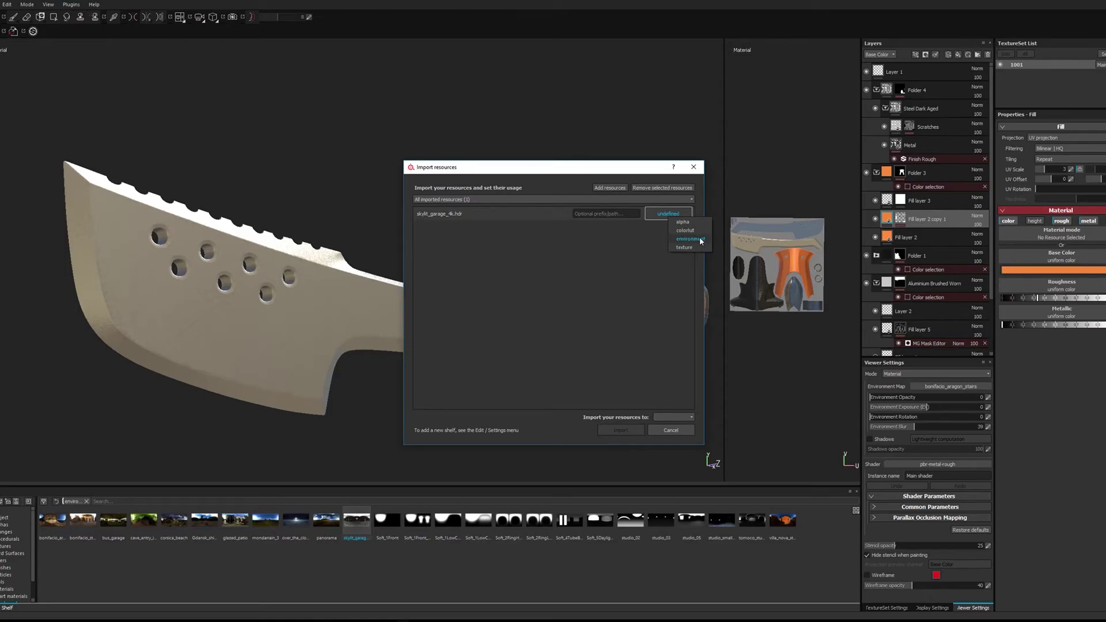
click(634, 348)
click(672, 416)
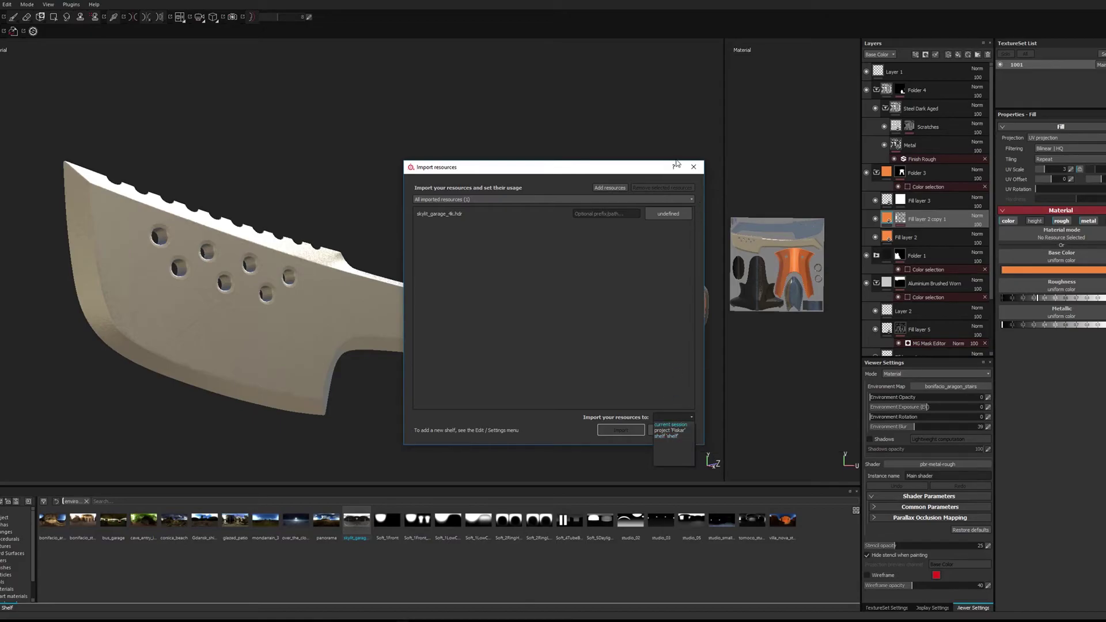
click(693, 167)
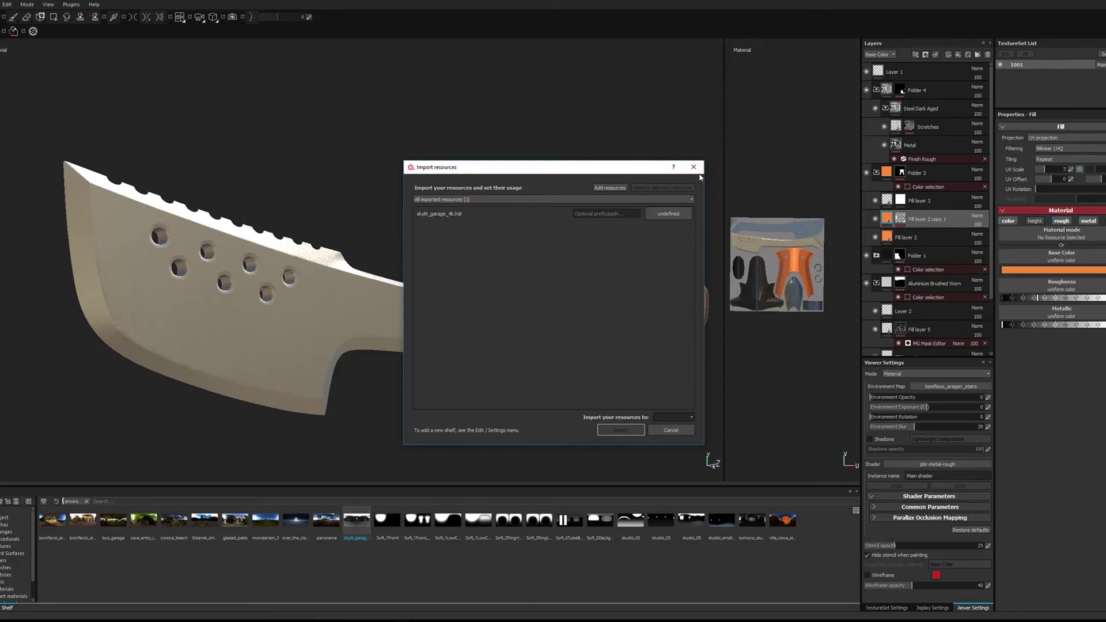
click(693, 167)
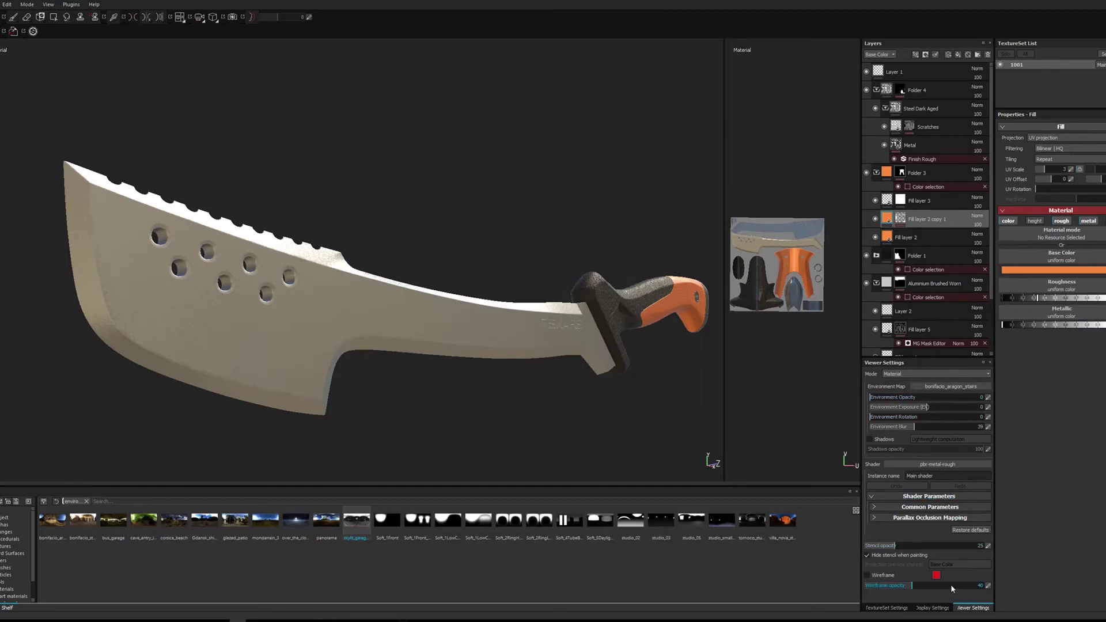
Set the viewer's environment map to skylit_garage_4k and enable shadows with lightweight computation
click(959, 390)
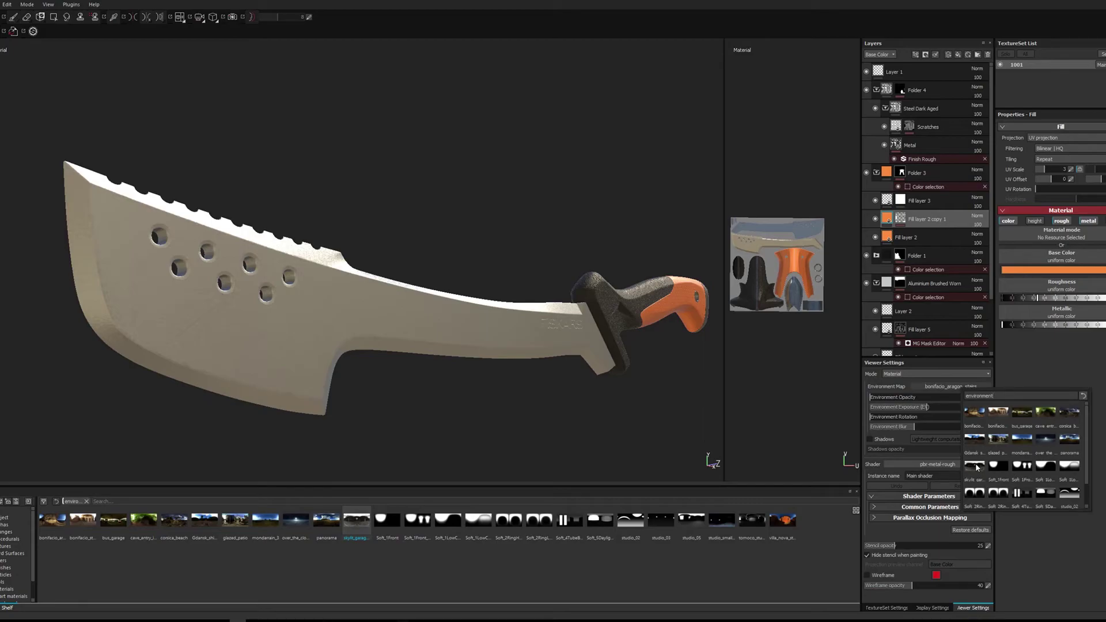
key(Escape)
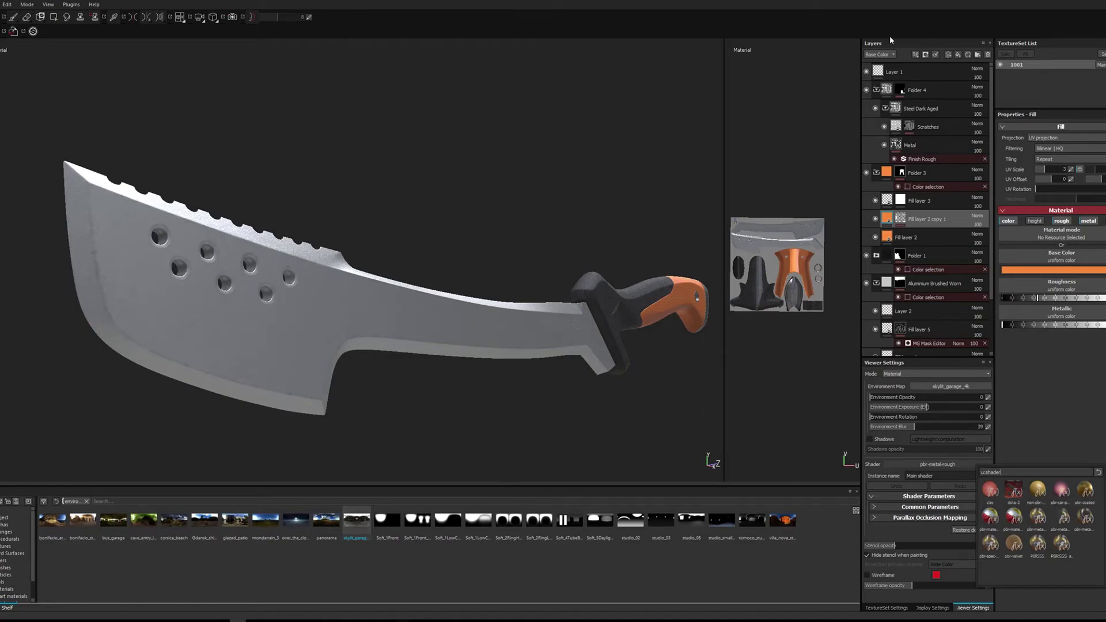
click(870, 440)
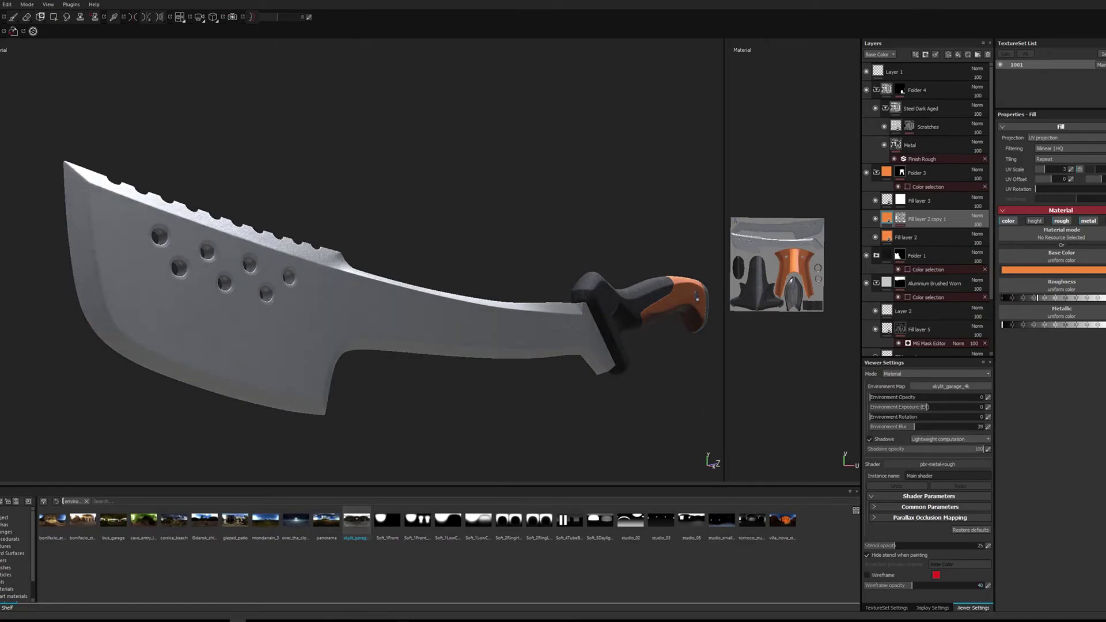
Restore the Substance Painter window to a smaller size, hide its docked panels, and widen the 3D view over the UV view
click(1098, 2)
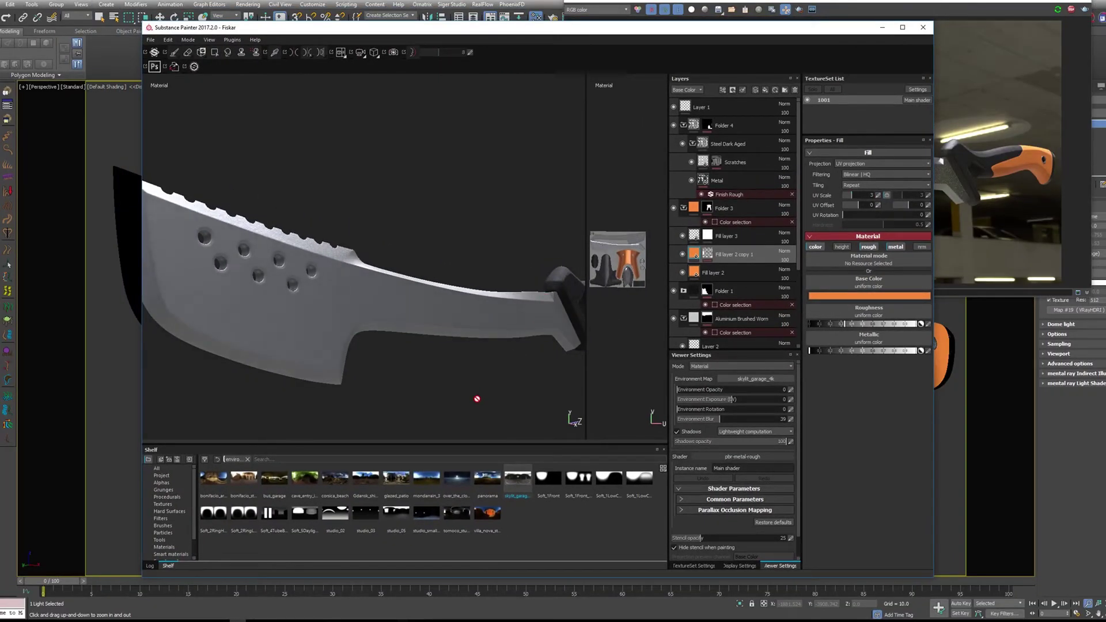
click(210, 39)
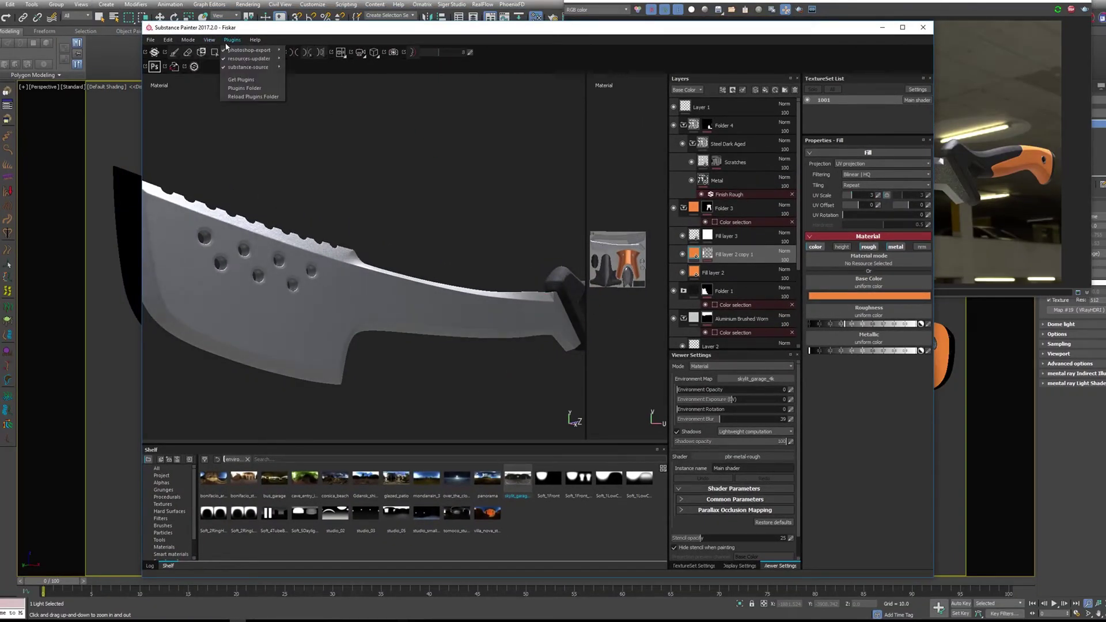
click(216, 71)
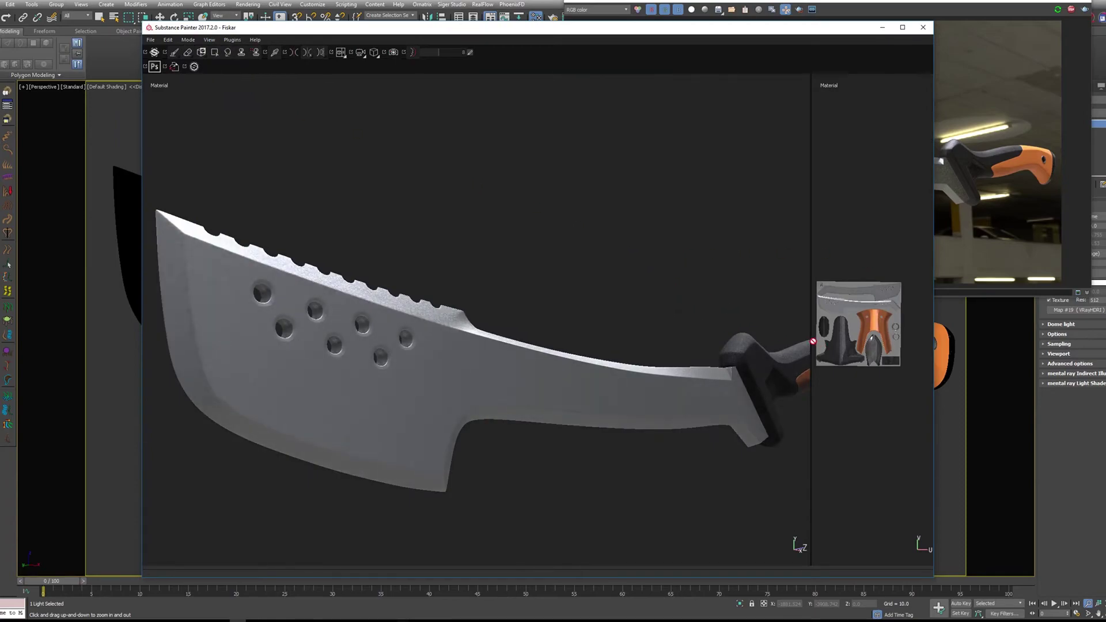
drag(811, 340, 925, 340)
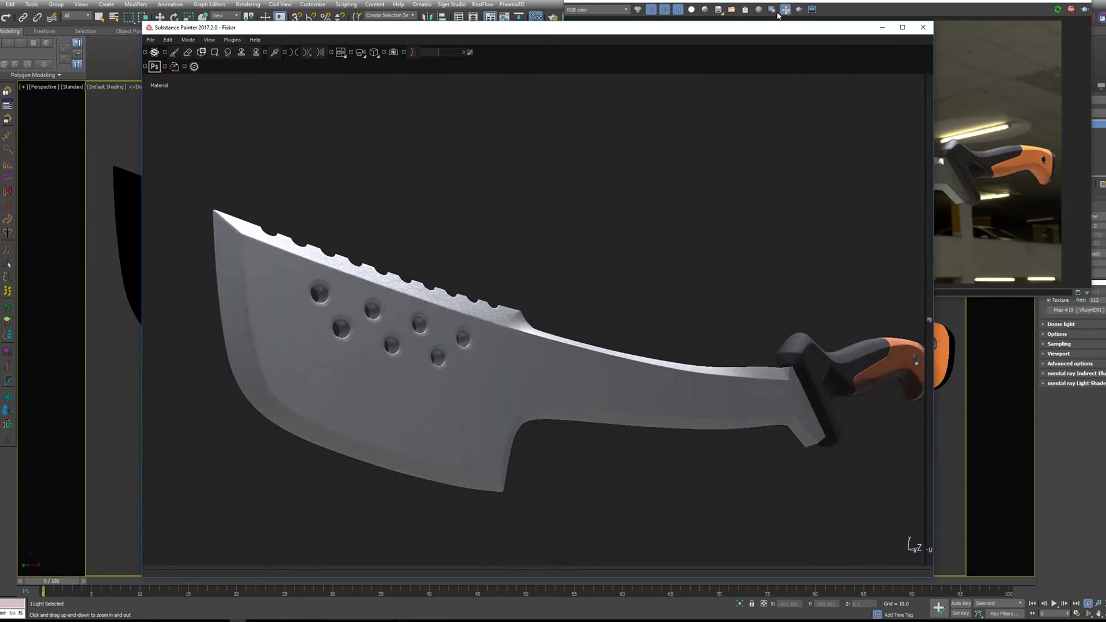
Move the Substance Painter window beside the V-Ray frame buffer to compare both machetes, and bring the frame buffer forward
mouse_move(759, 28)
mouse_down()
mouse_move(680, 3)
mouse_move(748, 1)
mouse_move(501, 5)
mouse_up()
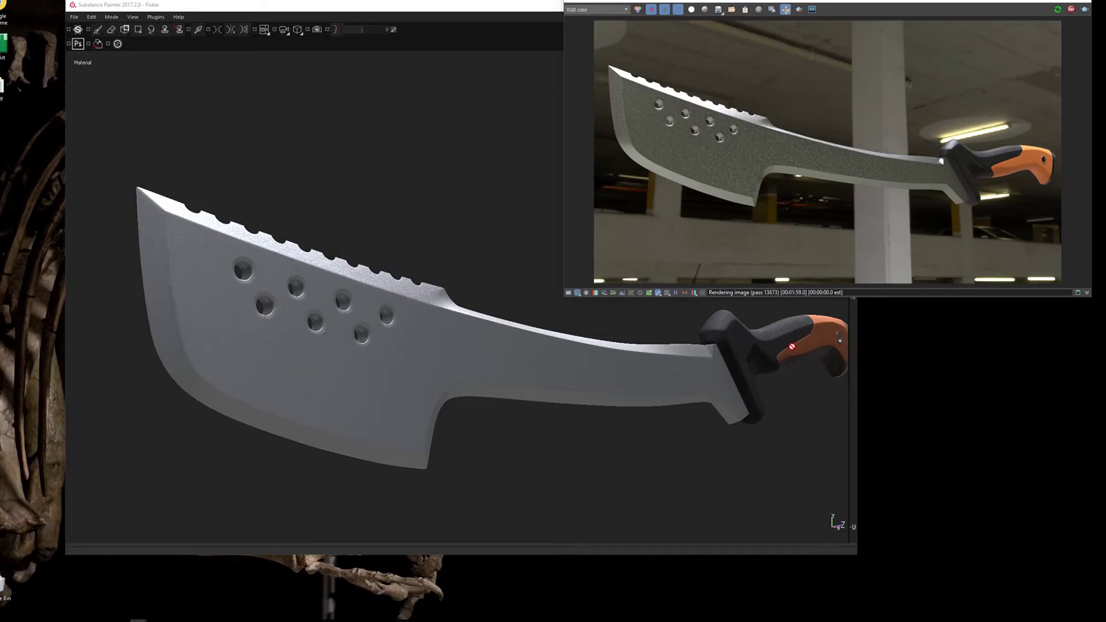
click(748, 378)
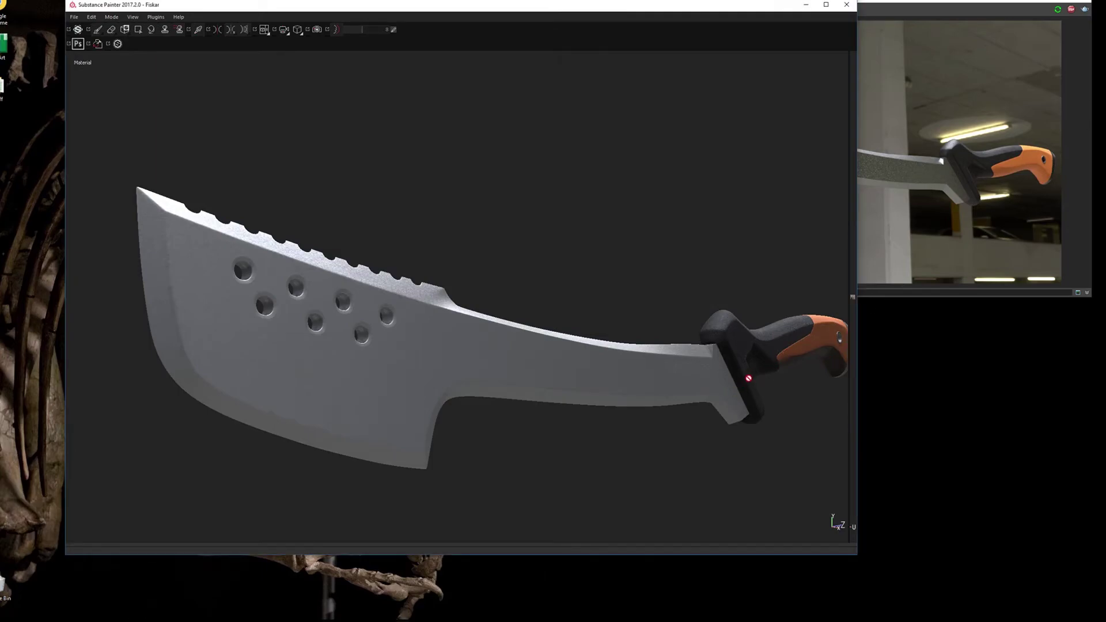
drag(716, 11, 652, 25)
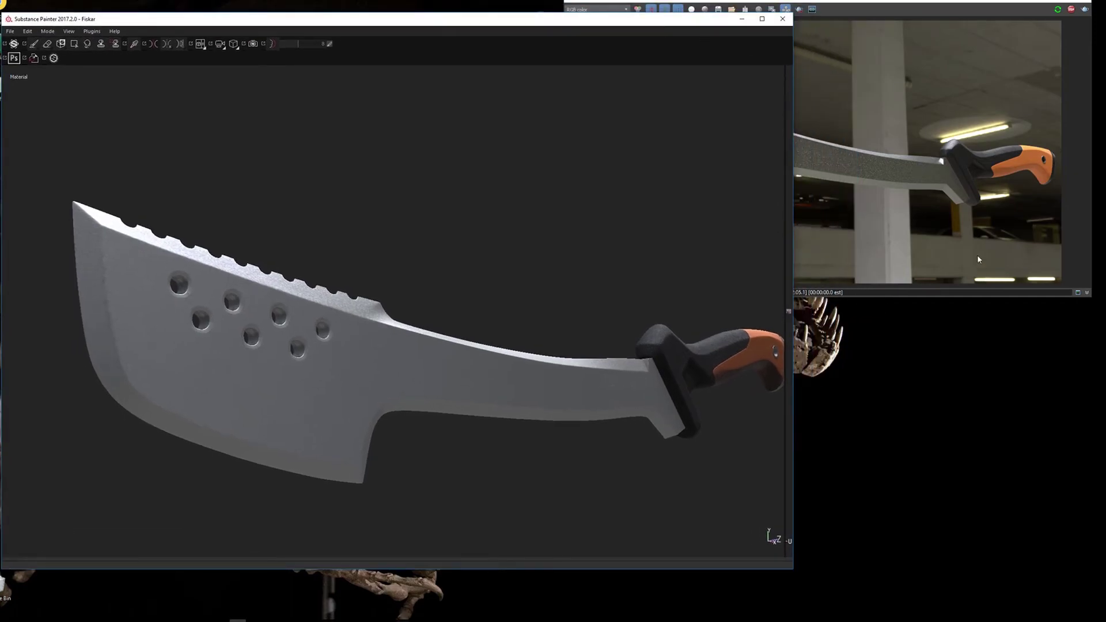
click(949, 198)
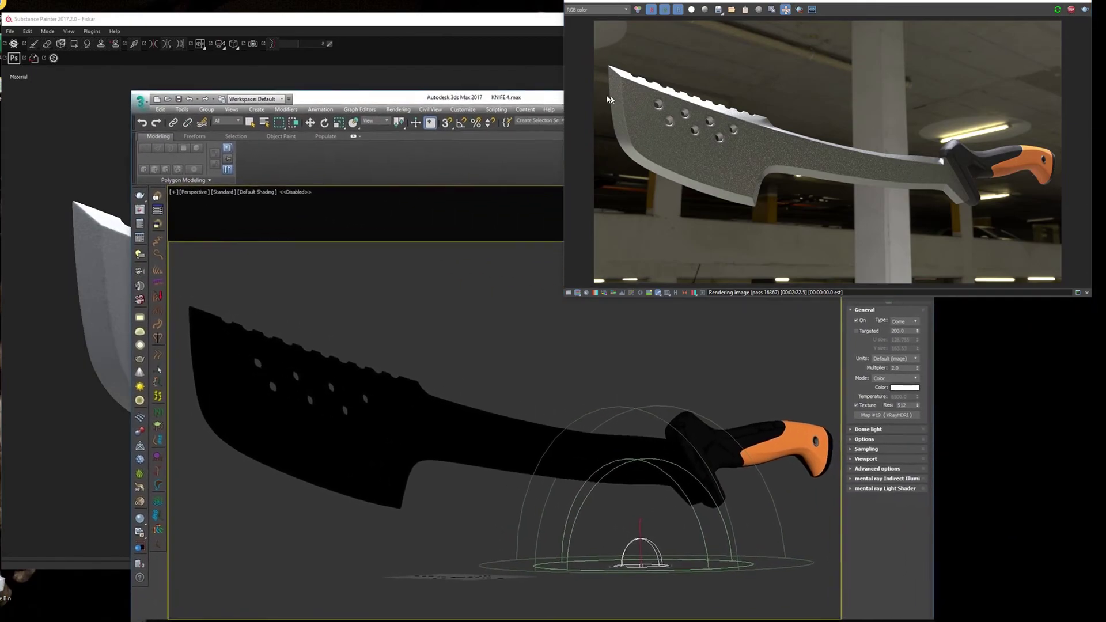
Move the 3ds Max window clear of the frame buffer, set V-Ray's color mapping type to Linear multiply, and restart the interactive render
mouse_move(546, 121)
mouse_down()
mouse_move(435, 77)
mouse_move(435, 166)
mouse_up()
click(222, 175)
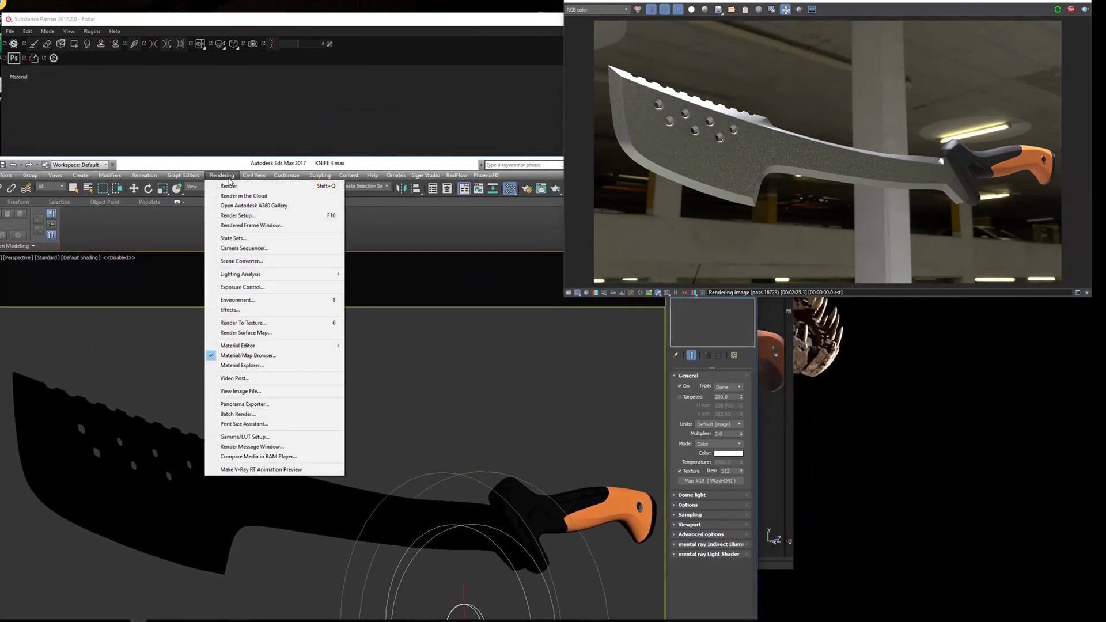
click(254, 216)
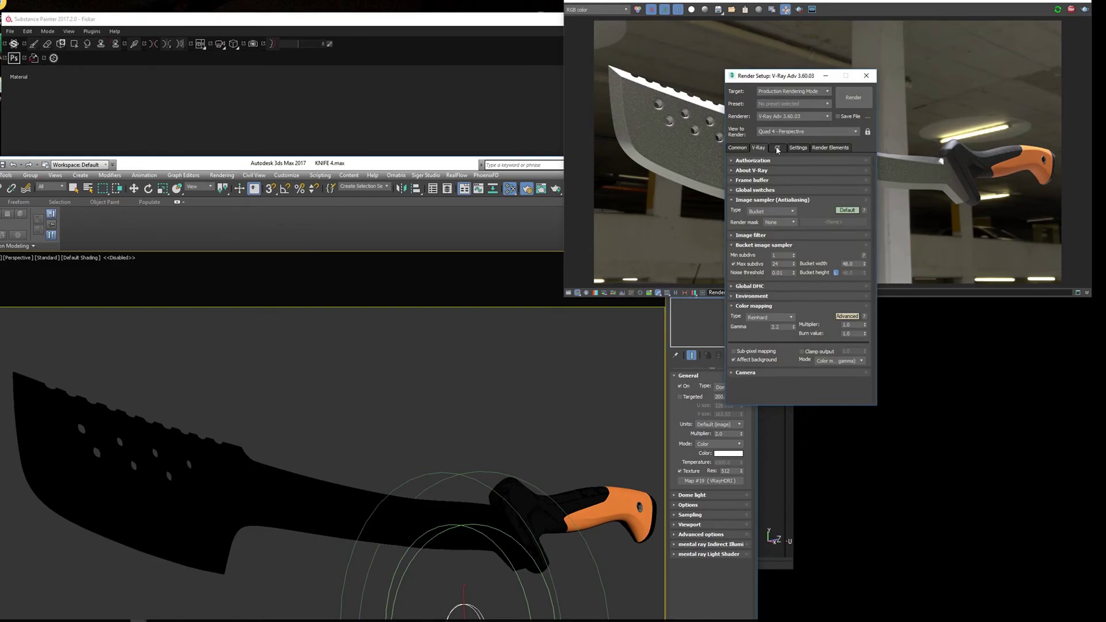
click(768, 318)
click(767, 326)
click(1072, 10)
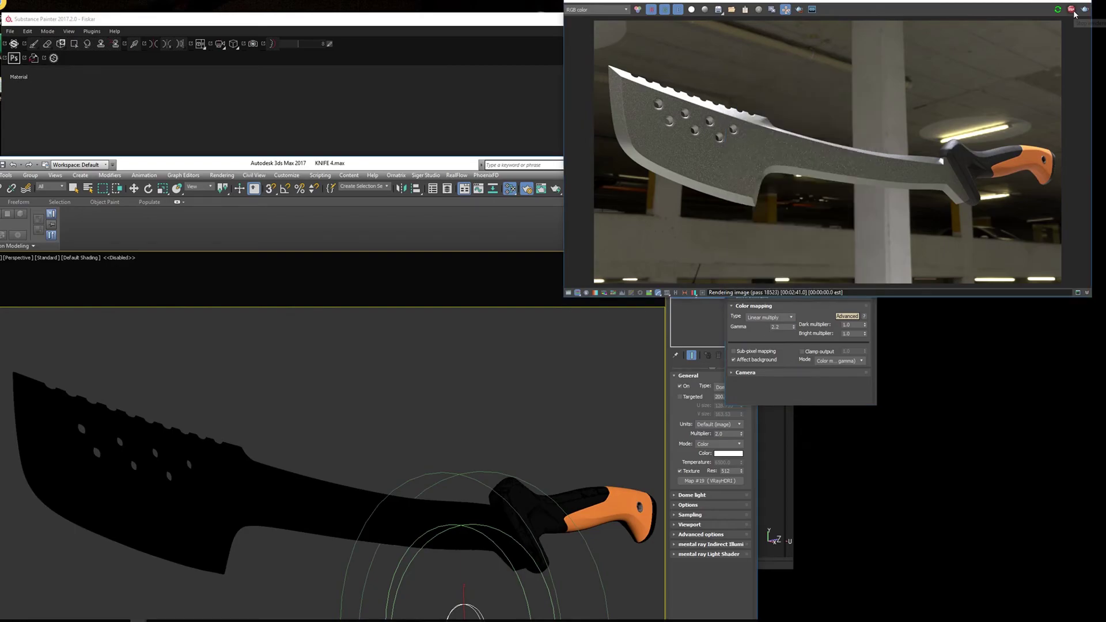
click(1060, 11)
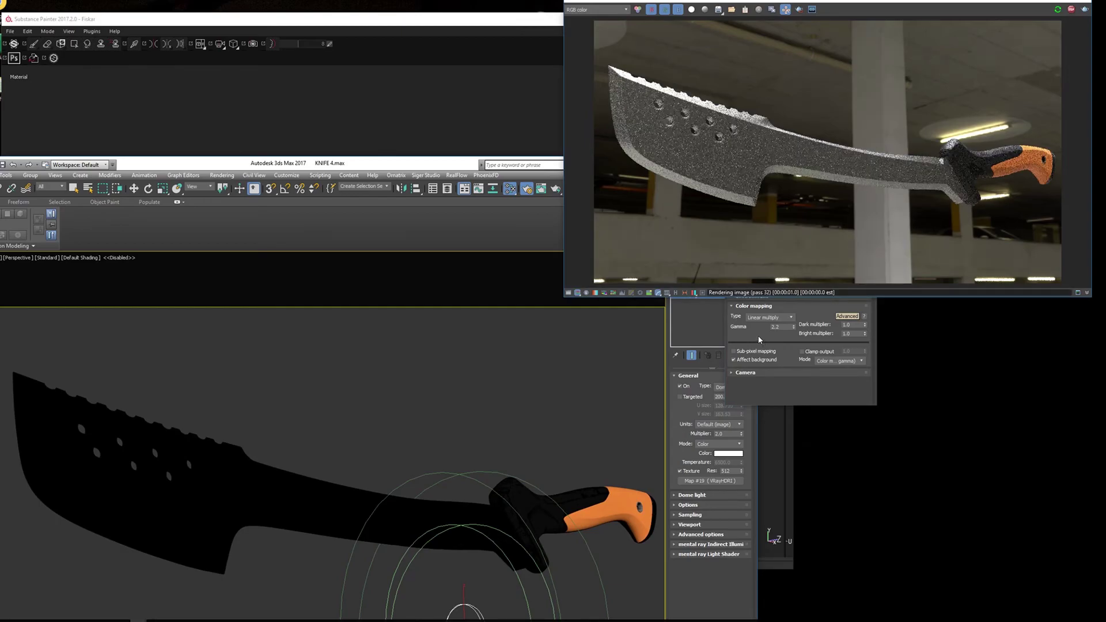
Set V-Ray's color mapping mode to Color mapping only (no gamma) and close the render settings
click(760, 340)
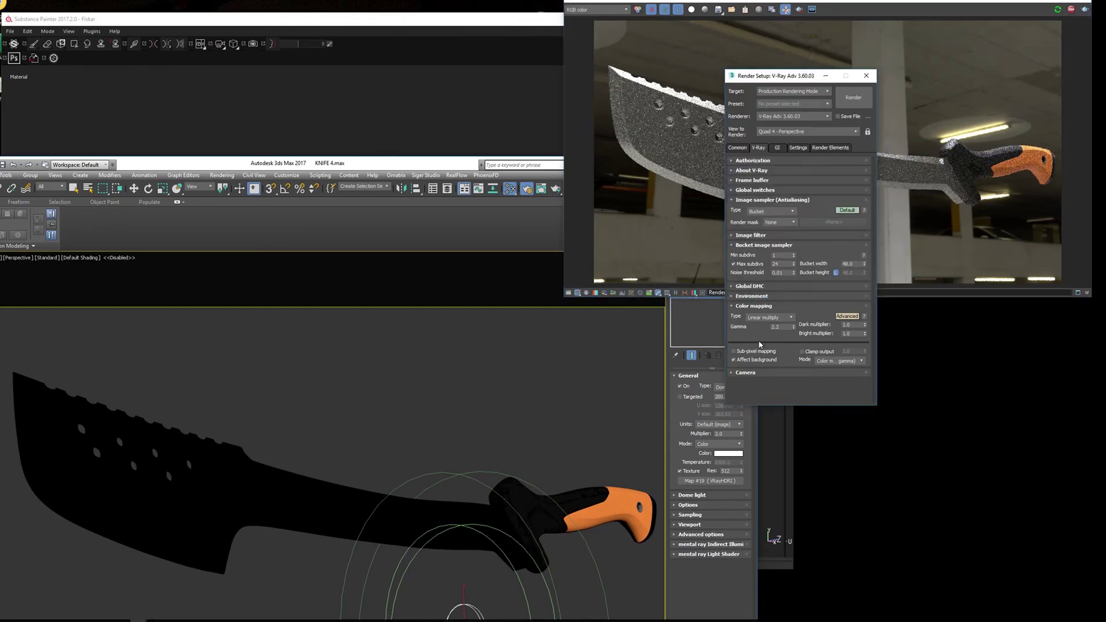
click(845, 361)
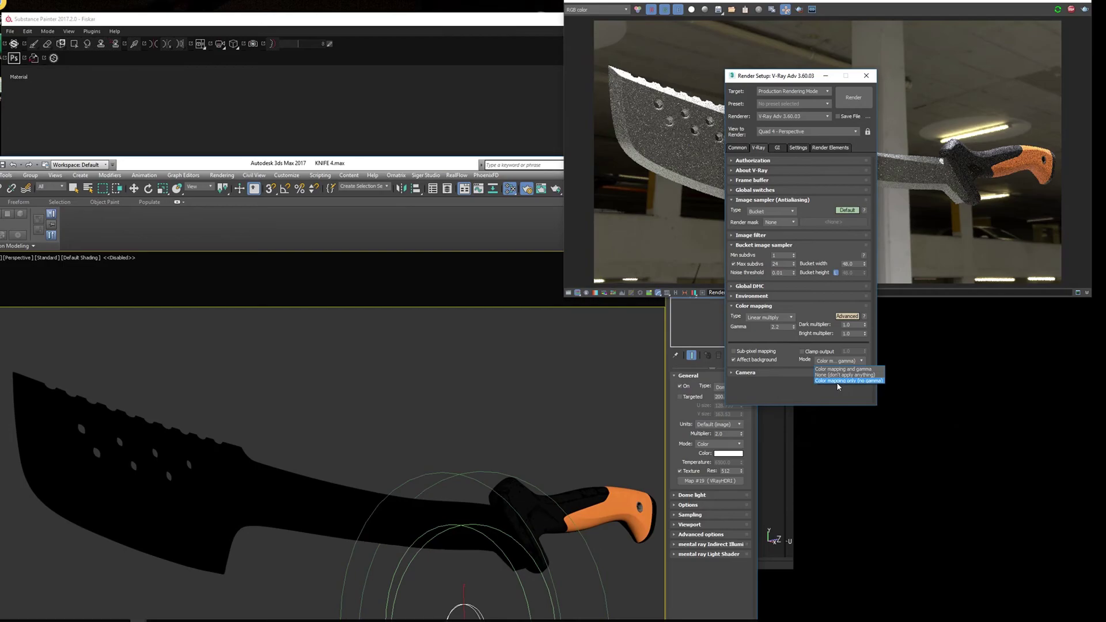
click(838, 381)
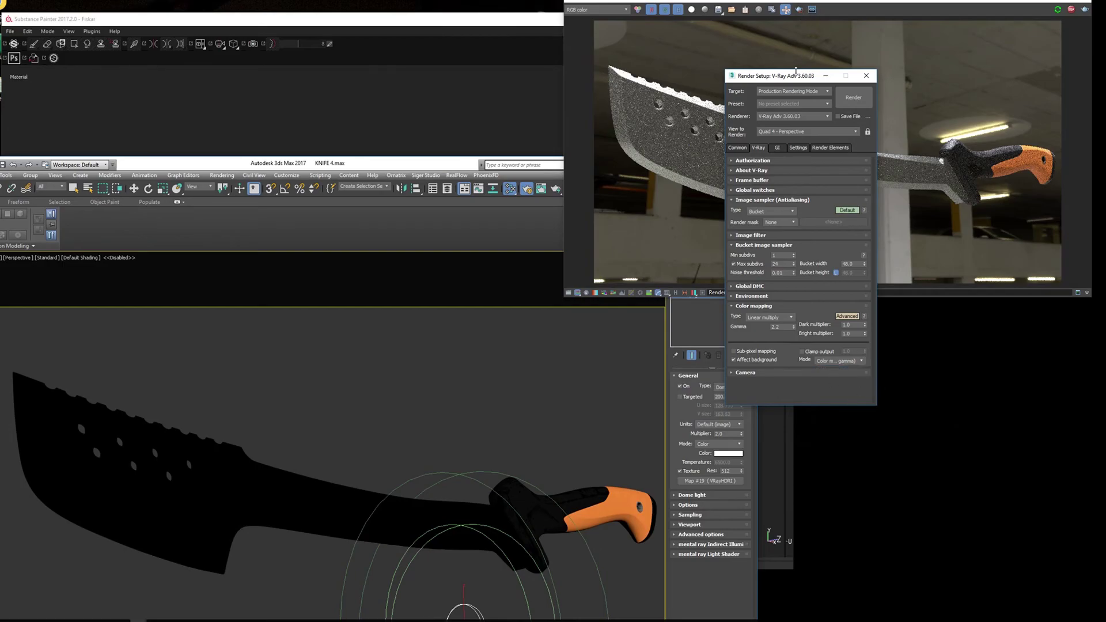
drag(798, 80, 802, 81)
click(868, 76)
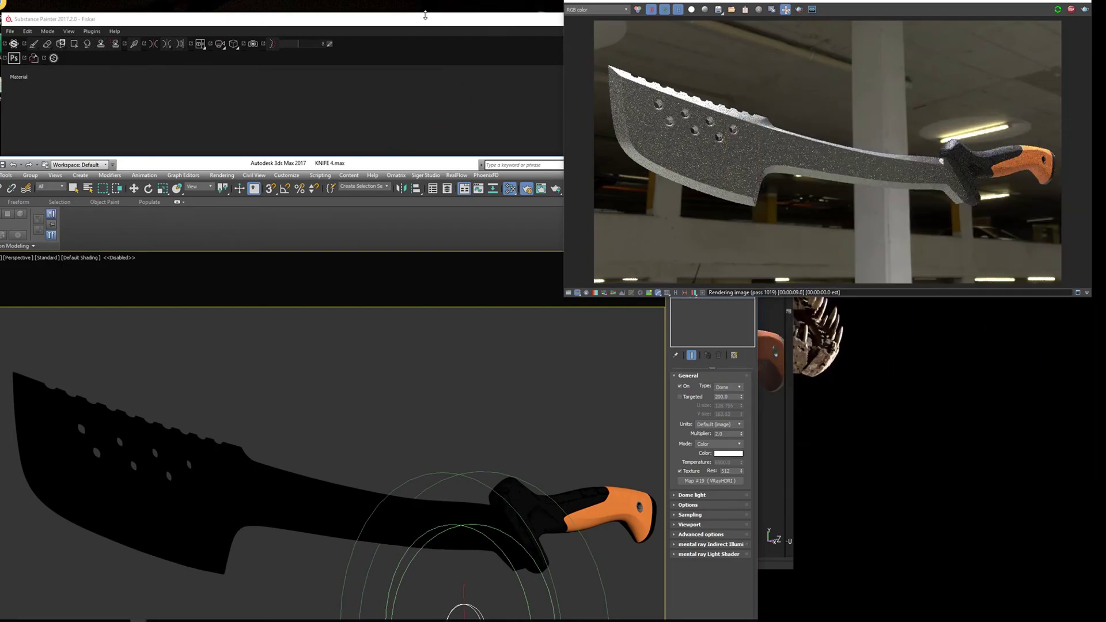
Switch to Substance Painter, start an Iray render of the machete, and enlarge the window
click(428, 23)
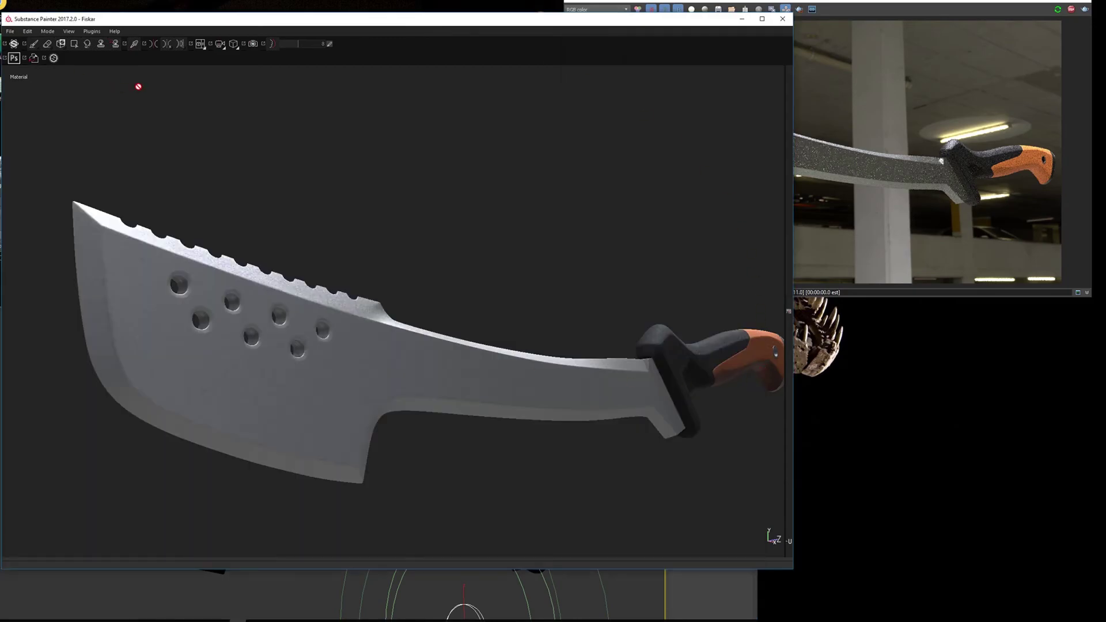
click(1063, 13)
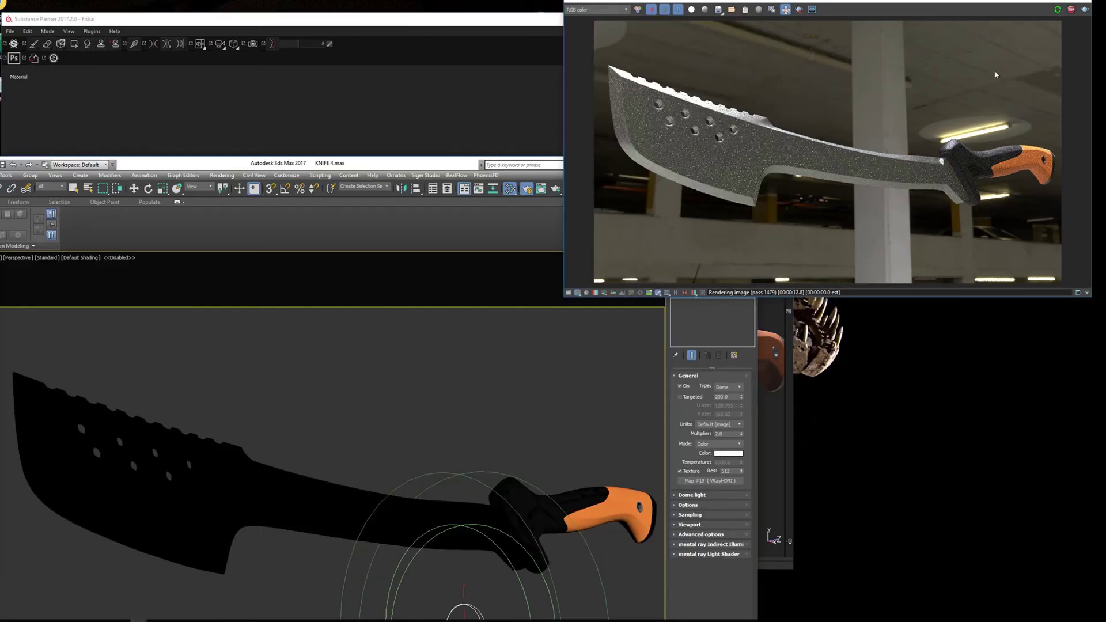
key(alt+Tab)
click(252, 44)
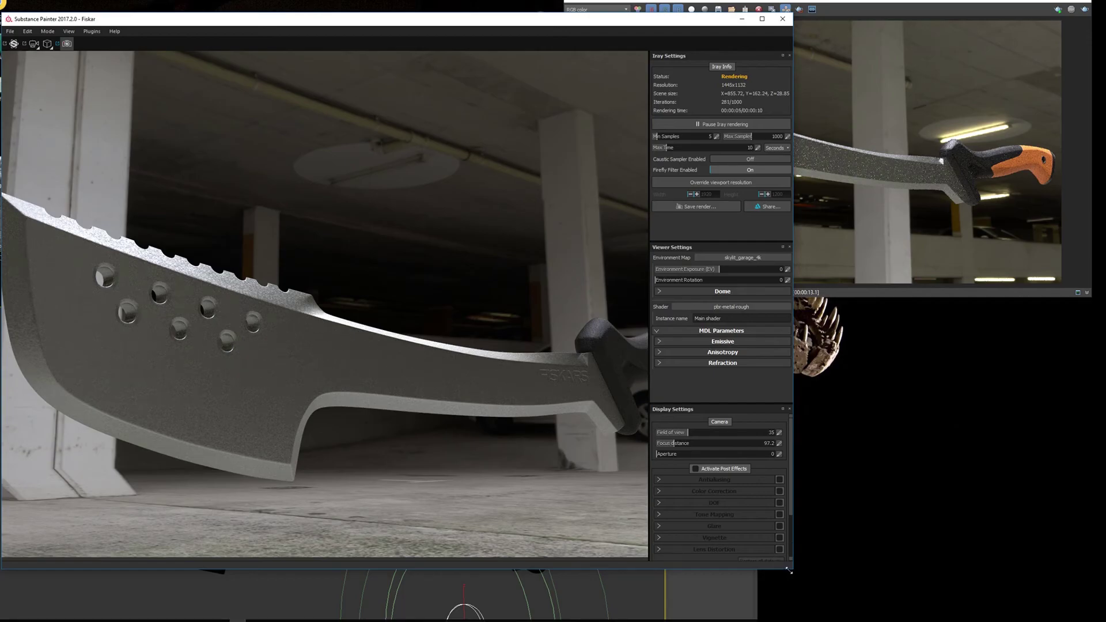
drag(795, 572, 840, 593)
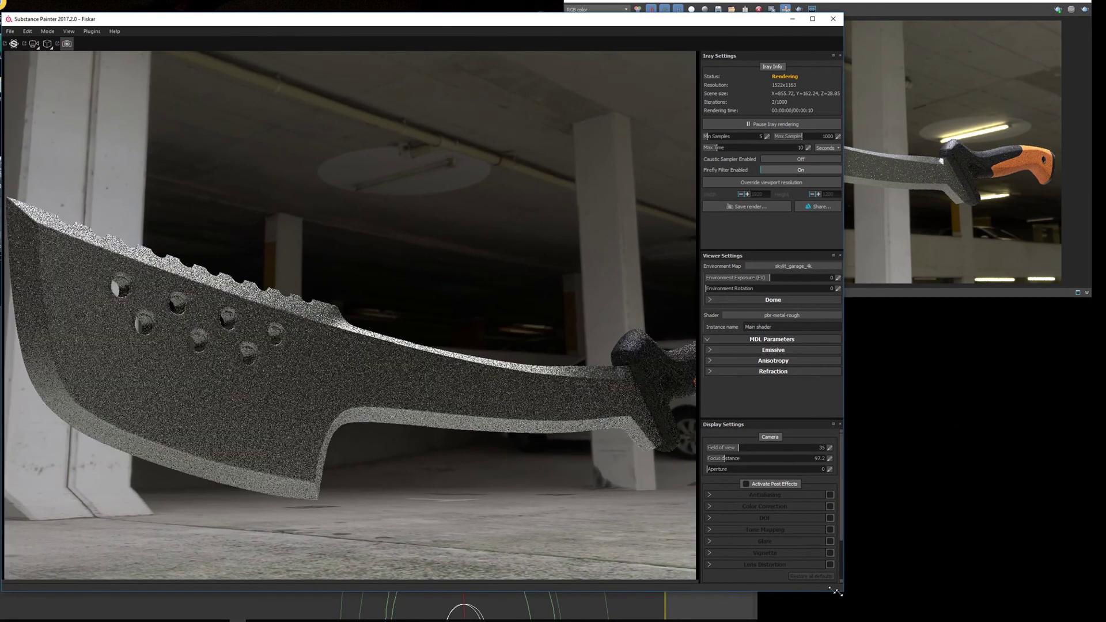
Frame the whole machete in the Iray view, bring the V-Ray frame buffer forward beside it, and restart the interactive render
scroll(515, 394, up, 5)
scroll(513, 393, down, 5)
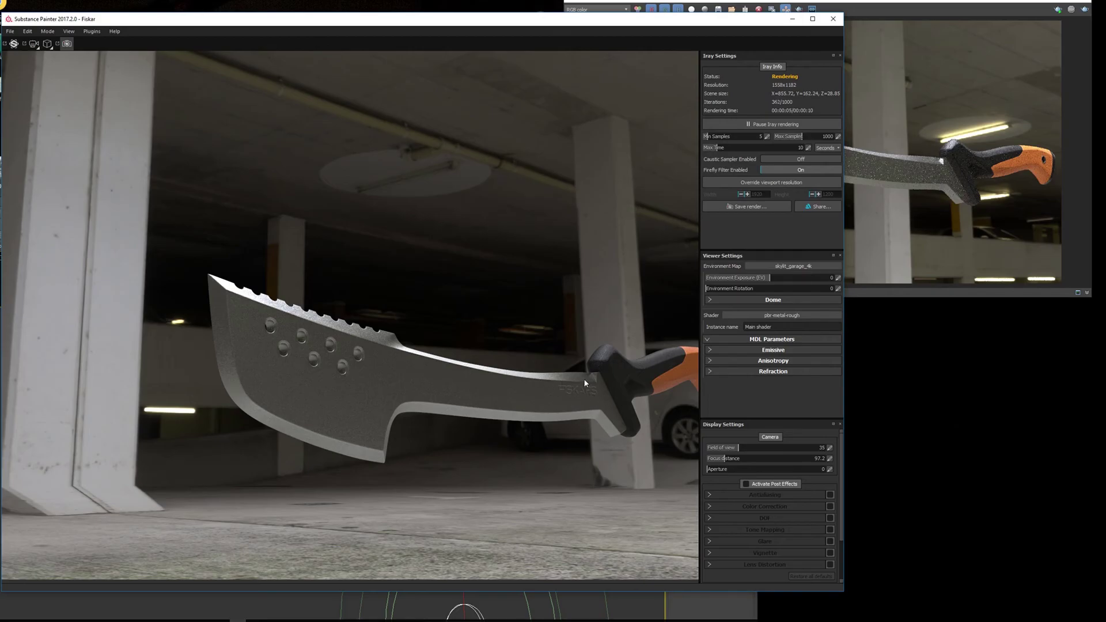
alt+drag(574, 383, 519, 380)
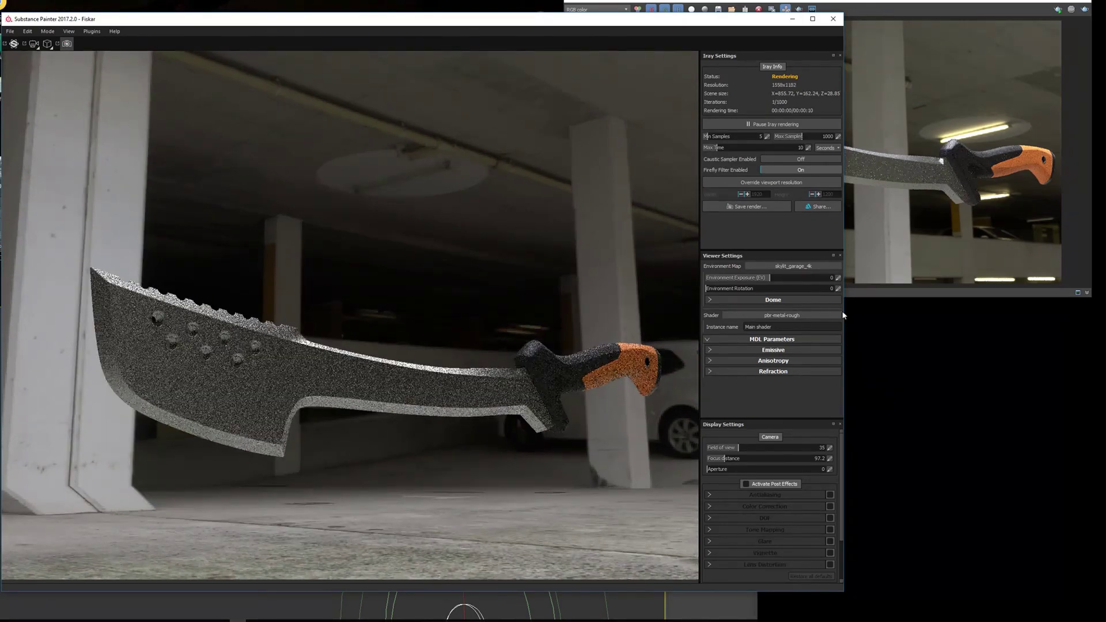
click(960, 204)
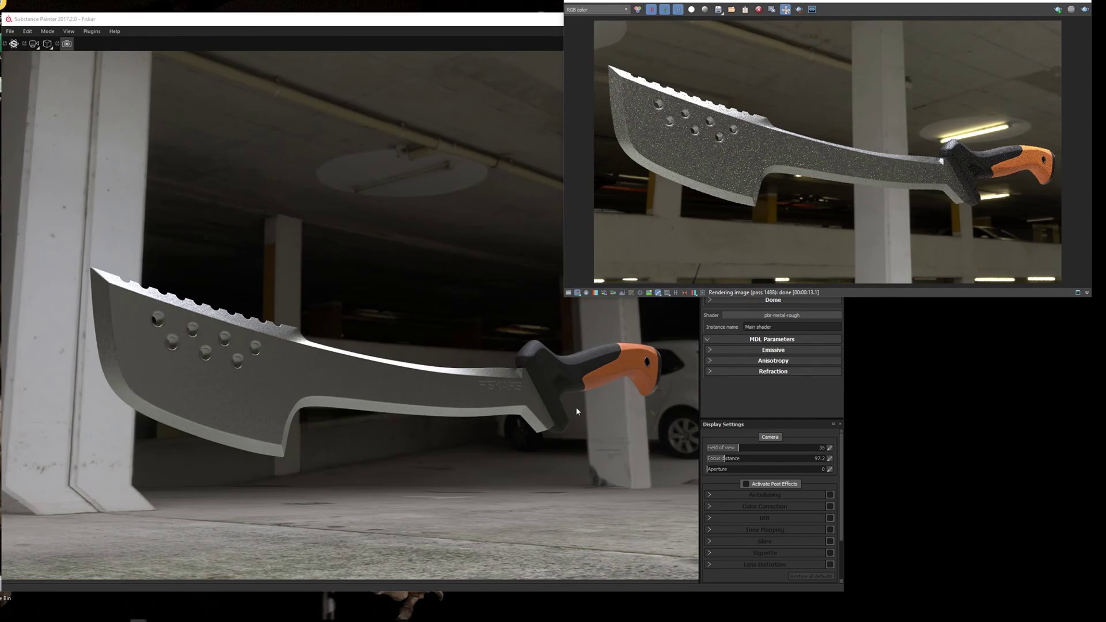
click(1057, 9)
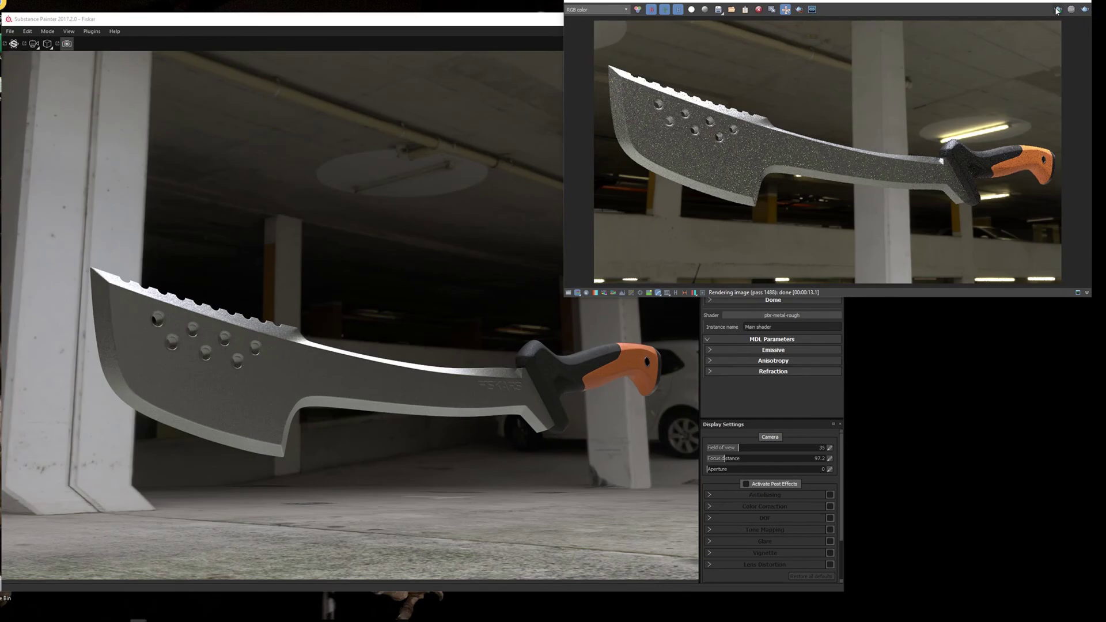